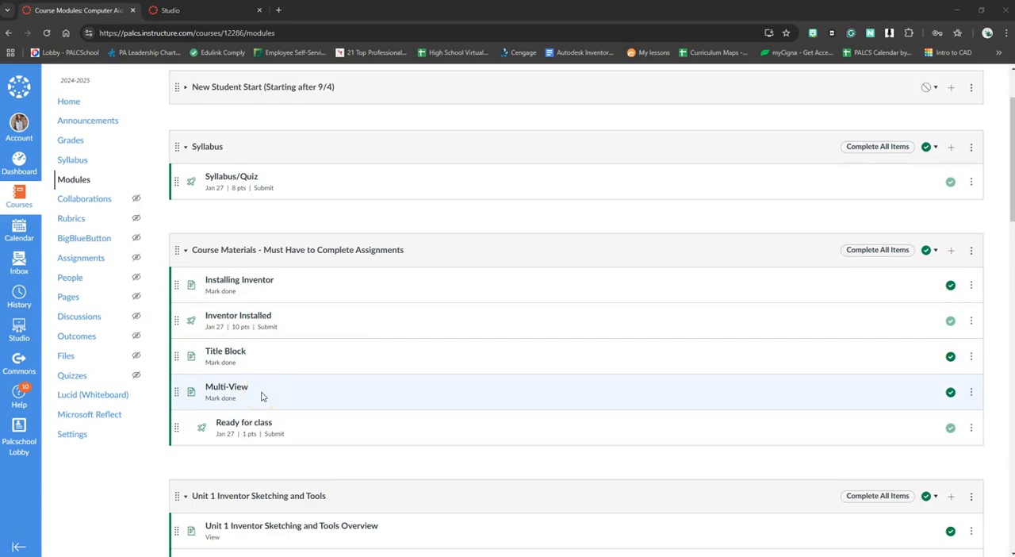
Open the 2.4: Module 10 Sketching 2D Planes Lesson page from Unit 1 and read through to its end
scroll(261, 396, "down", 3)
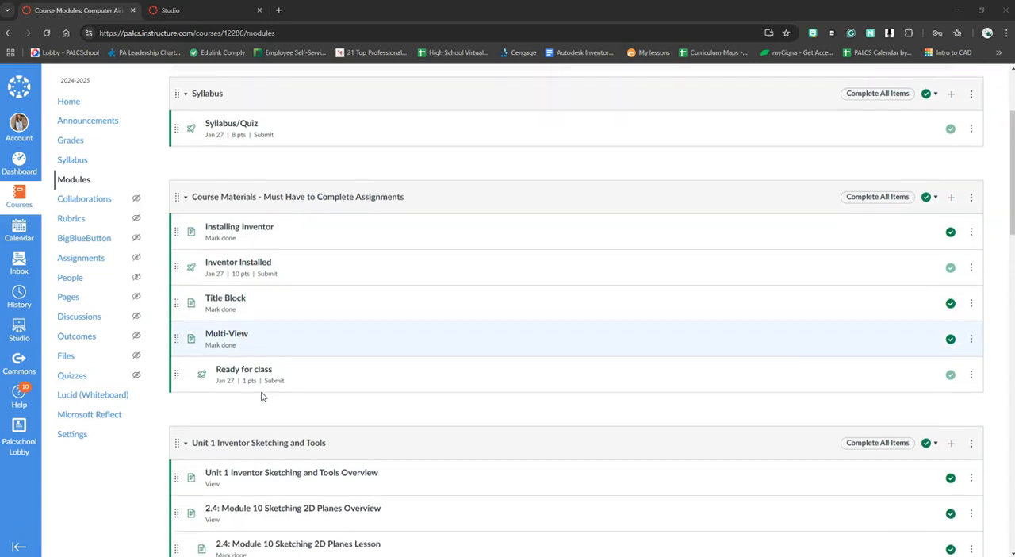
scroll(261, 396, "down", 1)
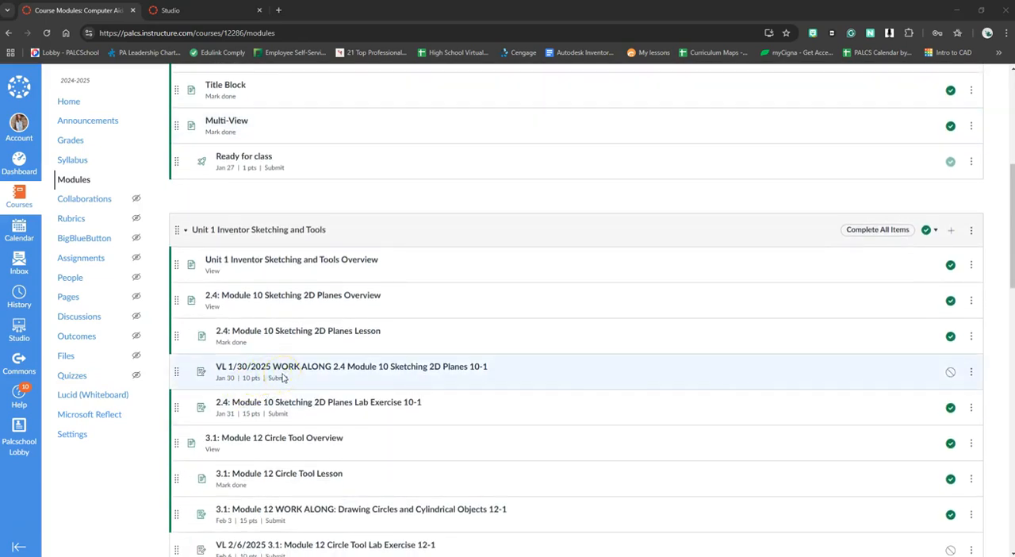
left_click(364, 336)
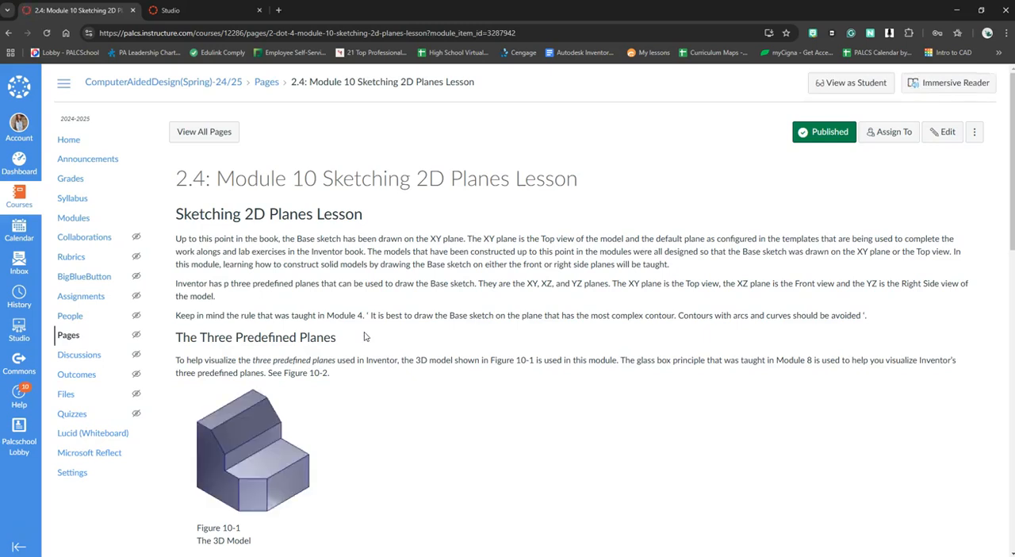
scroll(365, 337, "down", 1)
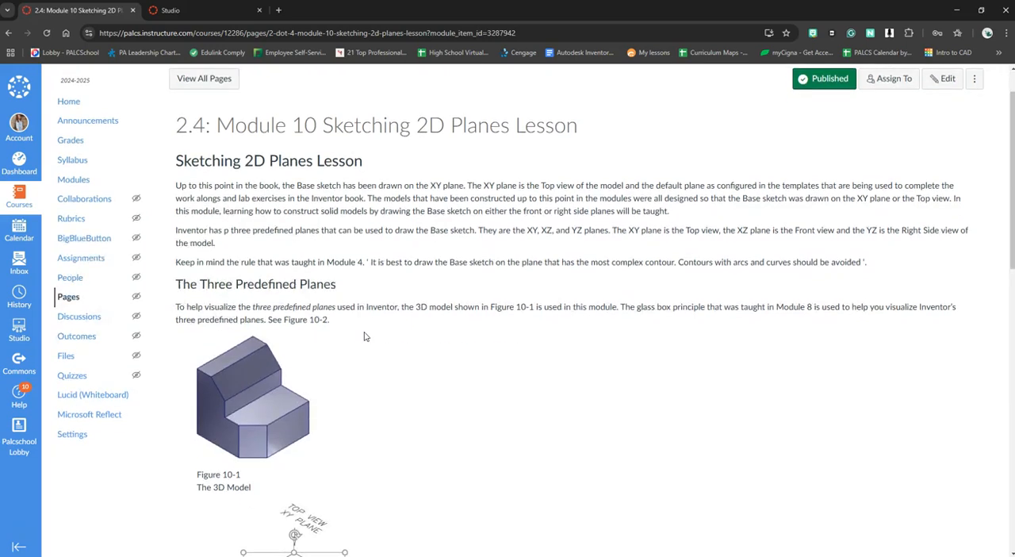
scroll(365, 337, "down", 5)
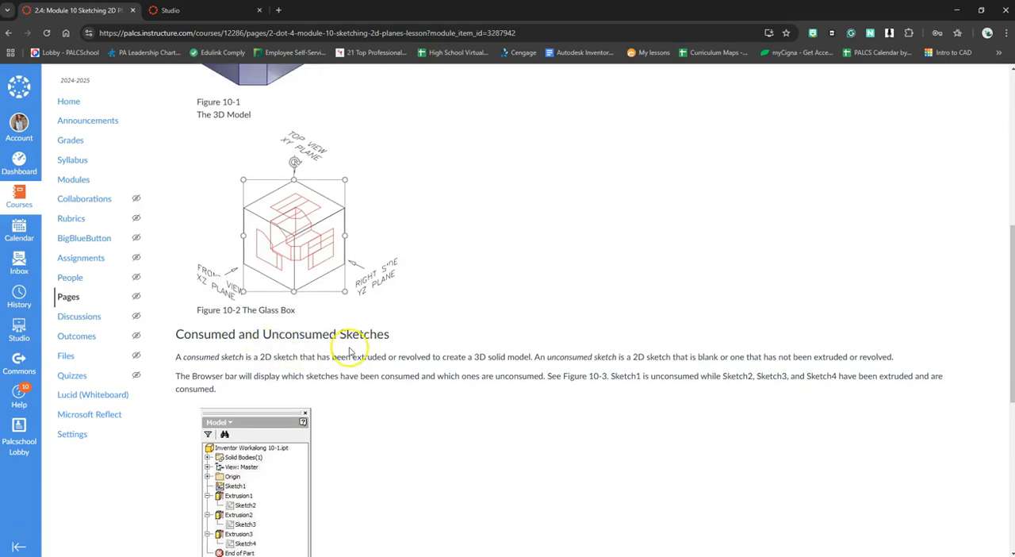
scroll(352, 352, "down", 5)
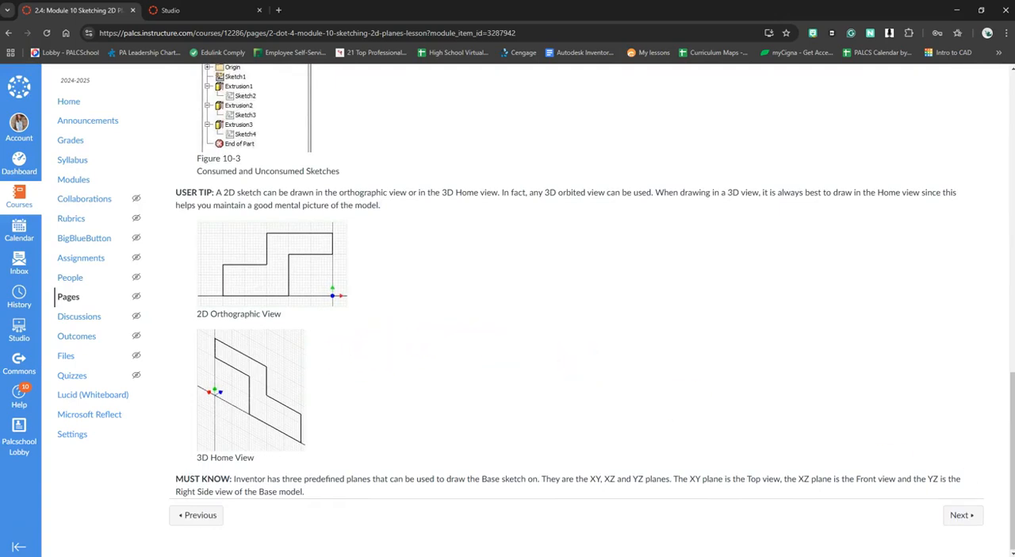
Continue to the Work Along 2.4 Module 10 Sketching 2D Planes 10-1 assignment and examine its dimensioned multiview drawing and 3D model
left_click(961, 516)
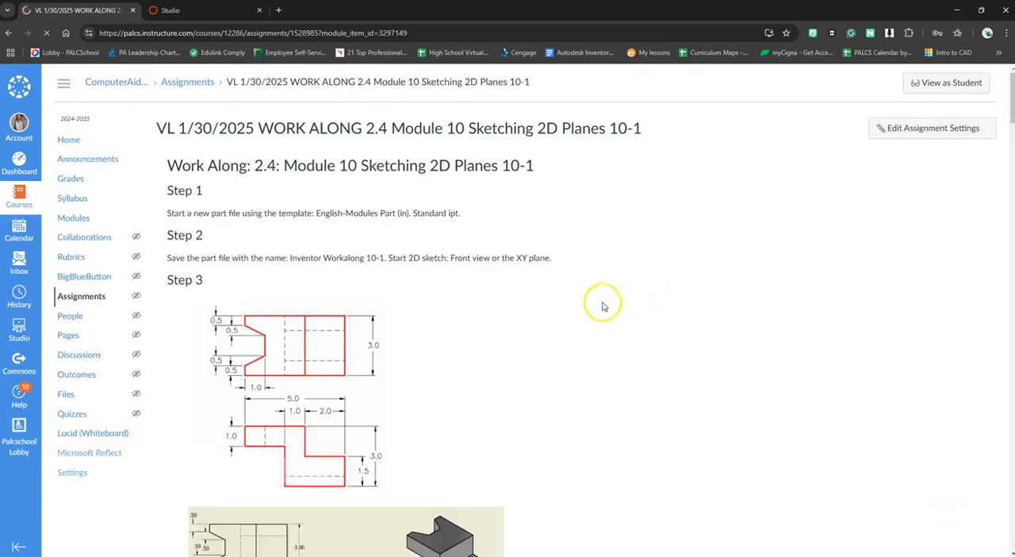
left_click_drag(1009, 520, 1007, 95)
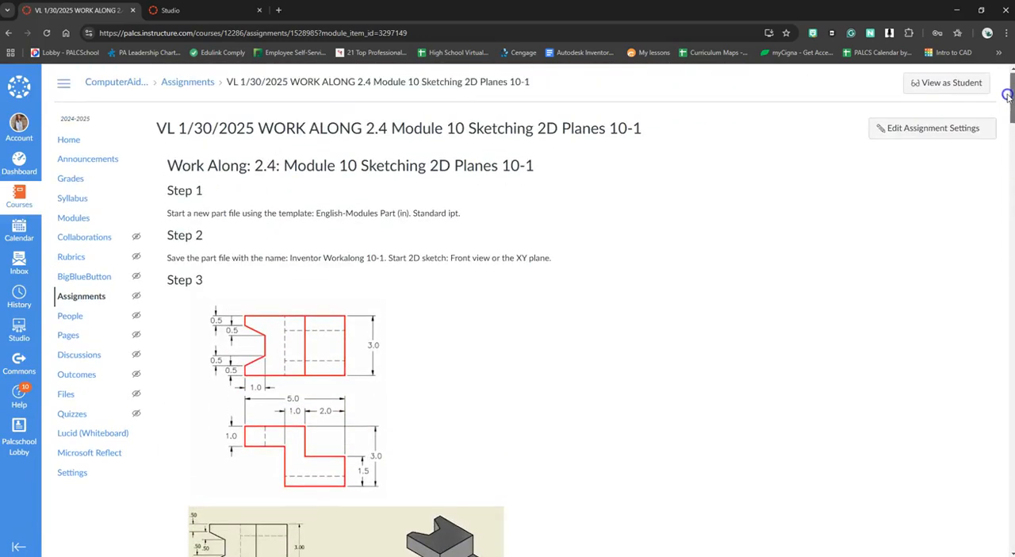
scroll(353, 448, "down", 2)
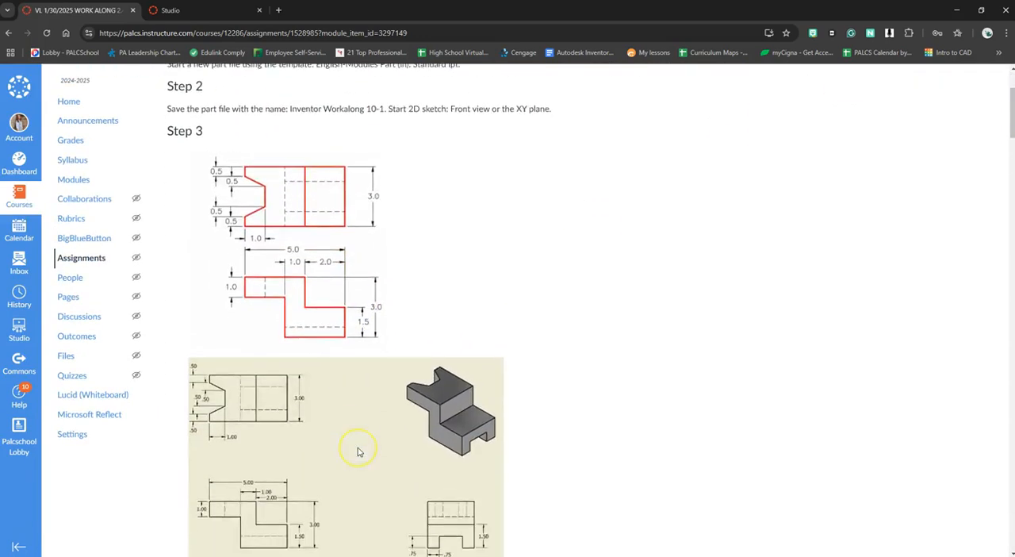
scroll(357, 451, "down", 1)
scroll(357, 451, "down", 2)
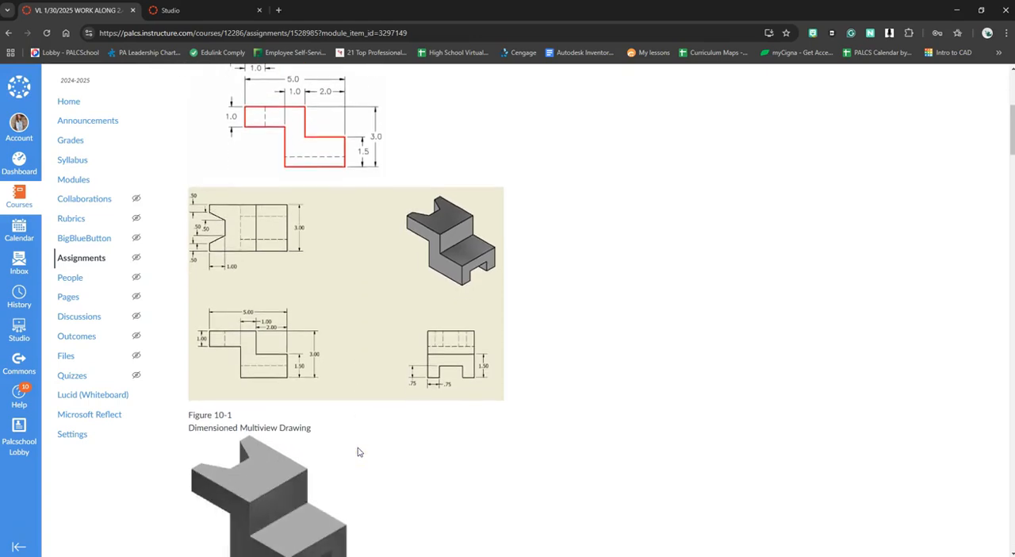
scroll(358, 451, "down", 2)
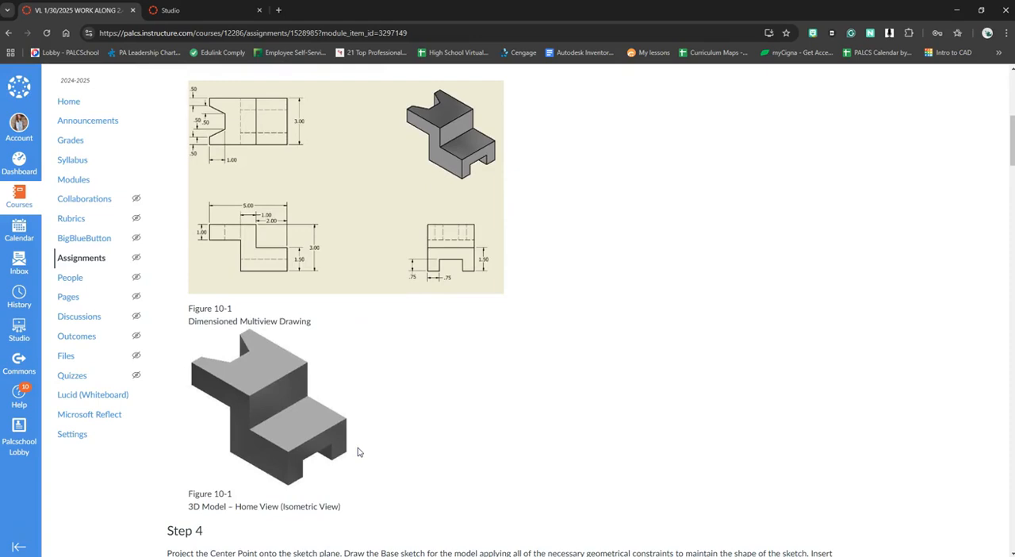
left_click(369, 448)
Switch to Inventor, create a part from the Standard.ipt template and start a 2D sketch on its XY plane
left_click_drag(324, 18, 0, 142)
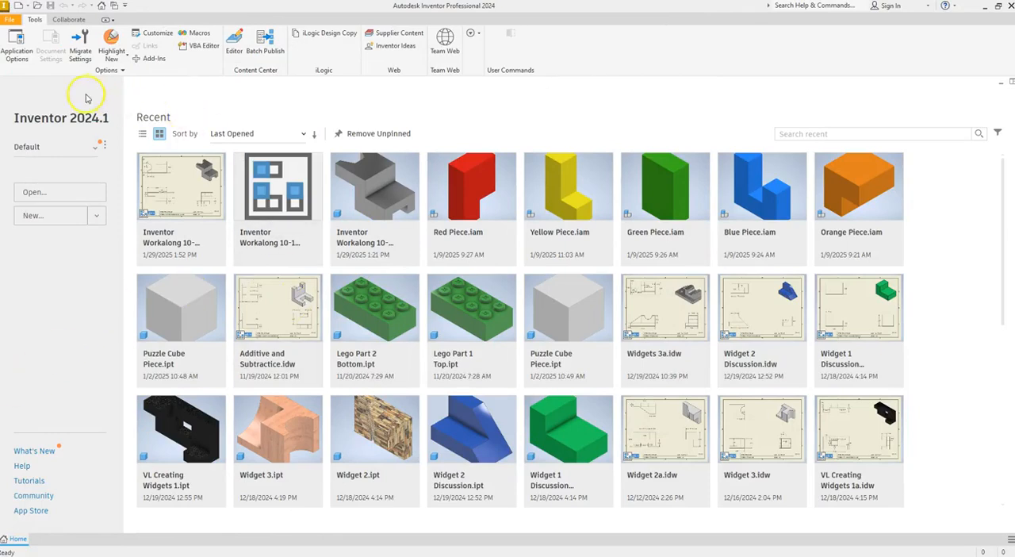
left_click(10, 20)
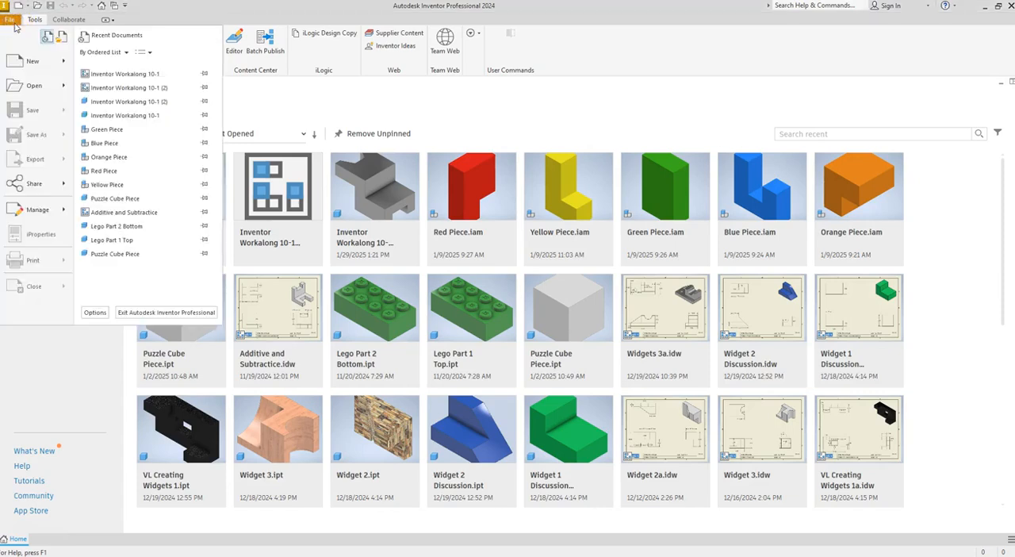
mouse_move(35, 62)
left_click(108, 68)
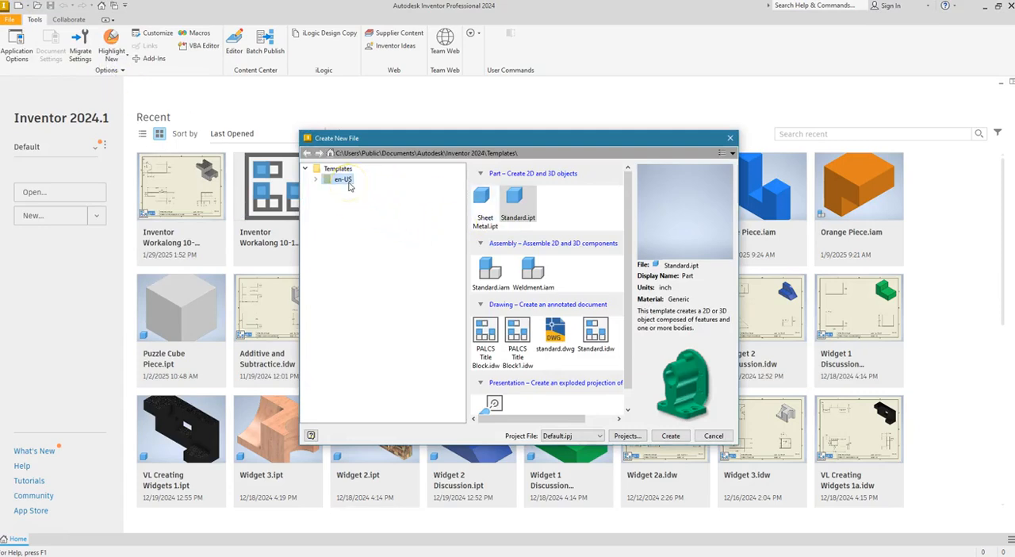
left_click(514, 204)
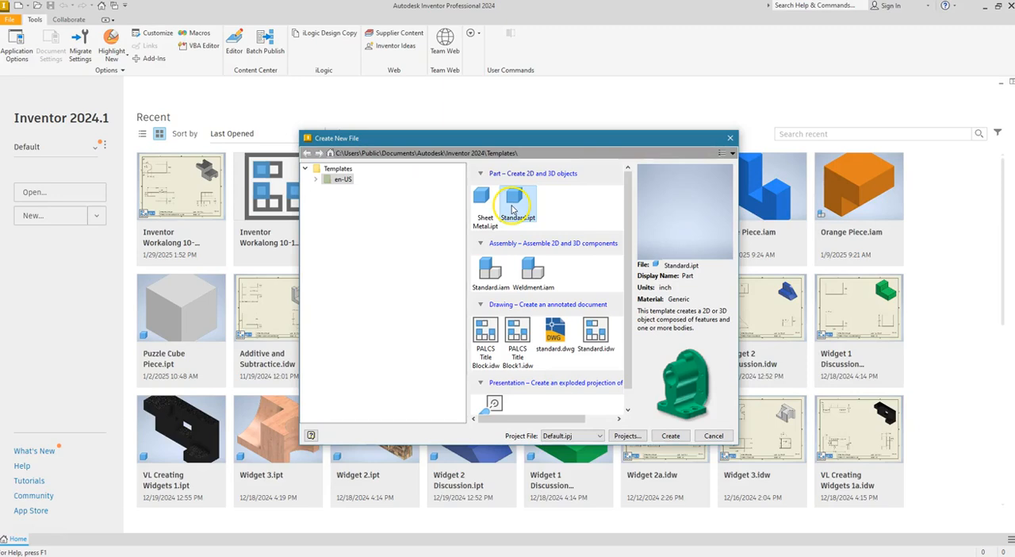
left_click(670, 435)
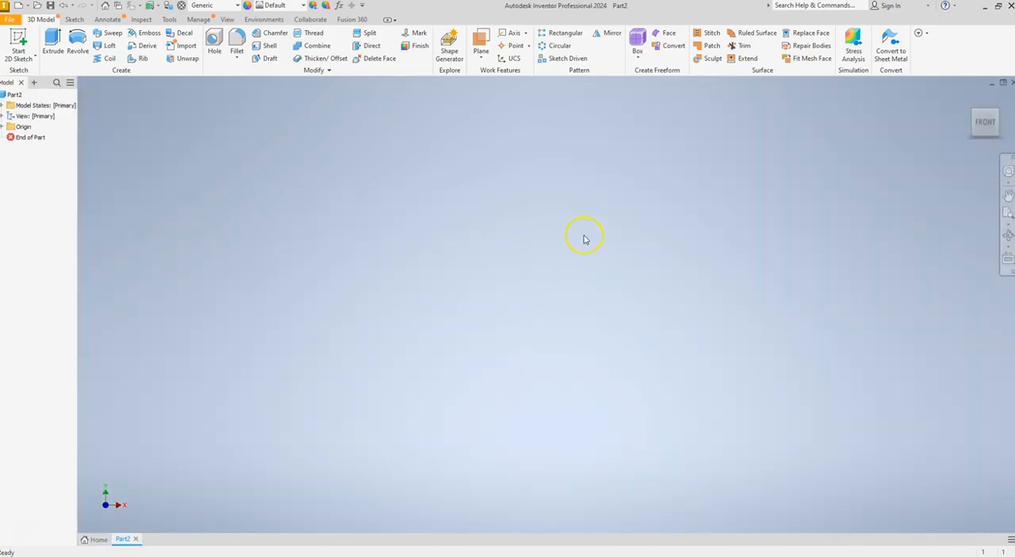
left_click(18, 44)
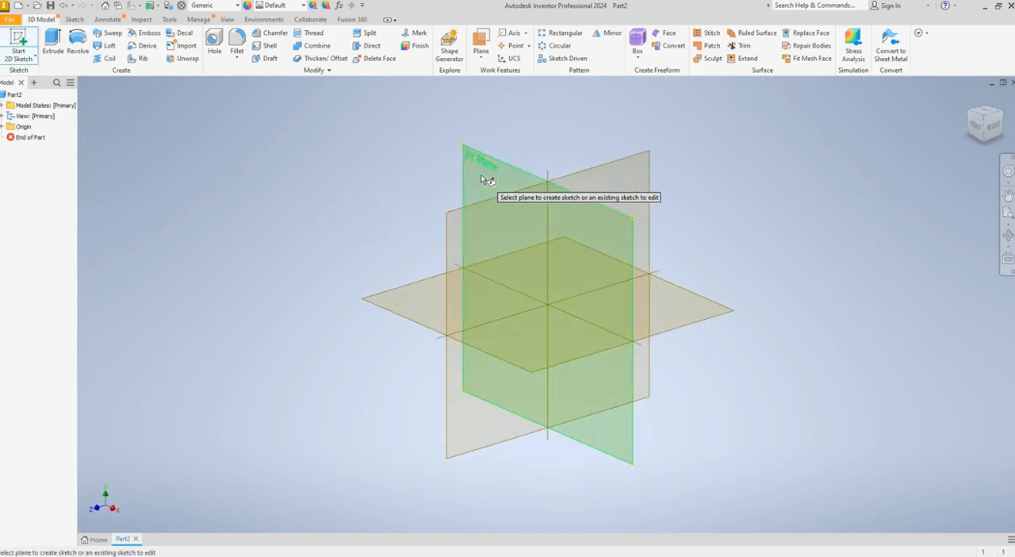
left_click(480, 176)
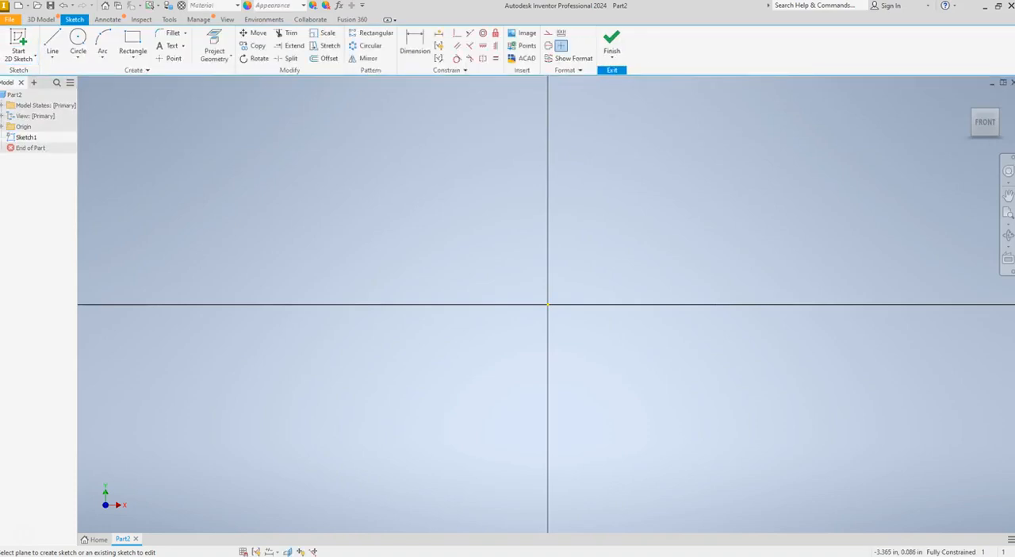
Switch back to the assignment page in the browser and examine the Step 4 base sketch figures and their dimensions
left_click_drag(0, 141, 471, 87)
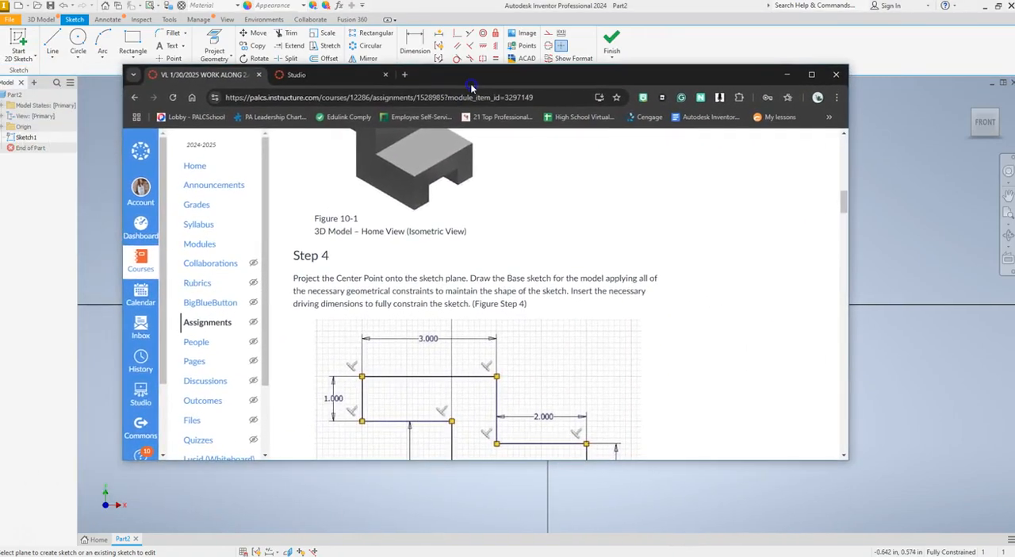
left_click(810, 74)
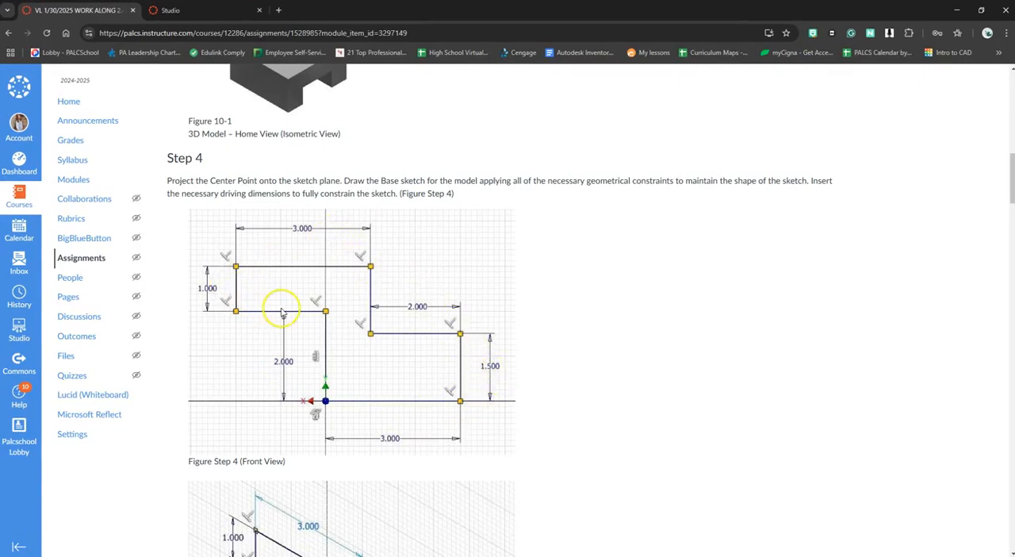
scroll(282, 311, "down", 3)
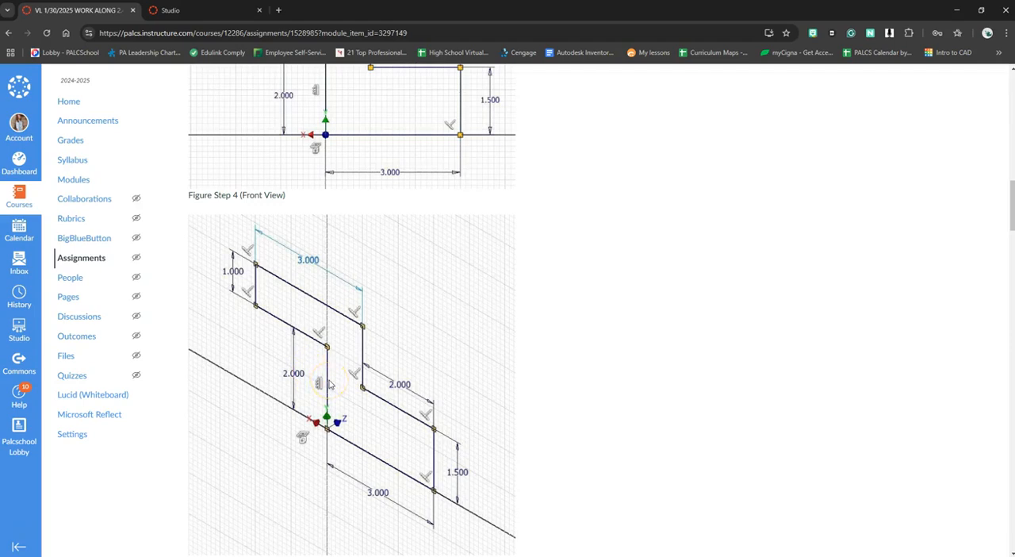
scroll(330, 384, "up", 2)
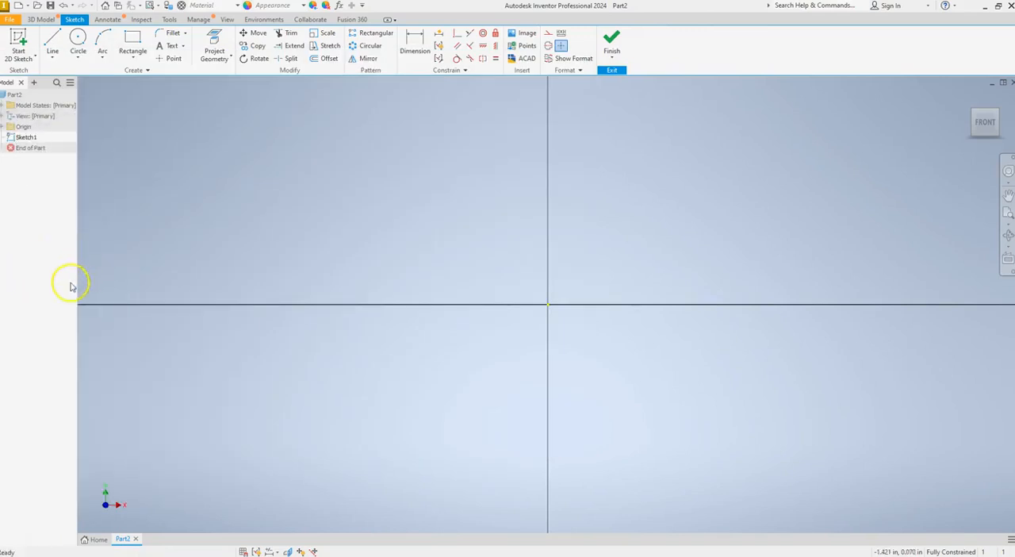
Switch to Inventor and draw a 3 in horizontal line starting at the sketch origin and running to the right
left_click(53, 42)
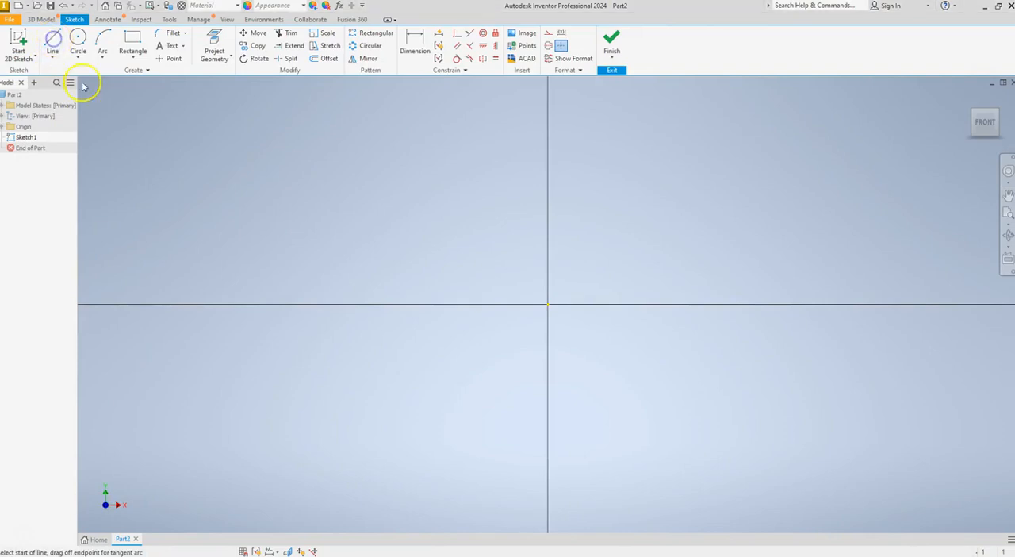
left_click(548, 304)
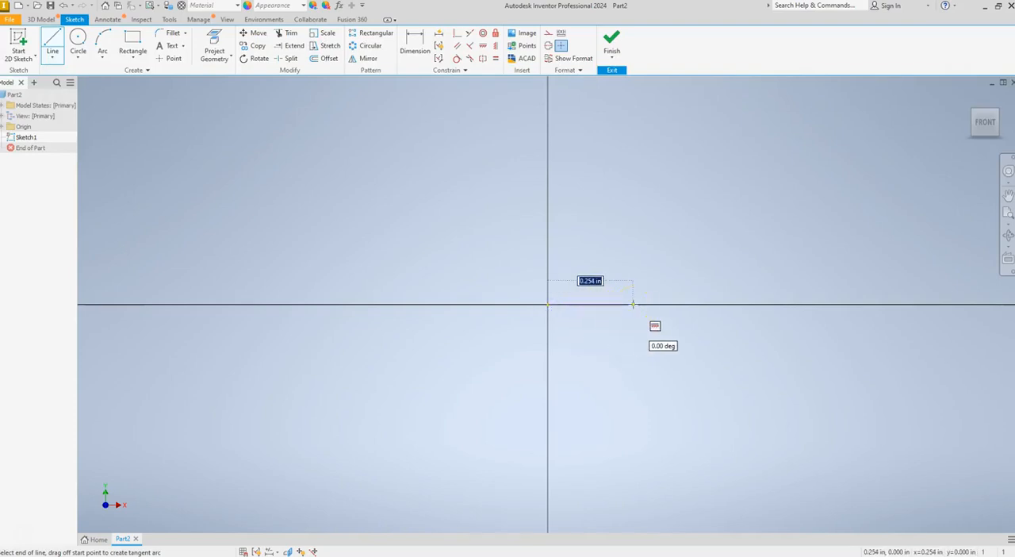
type("3")
key("Return")
scroll(608, 237, "up", 2)
scroll(607, 236, "down", 3)
scroll(607, 236, "up", 3)
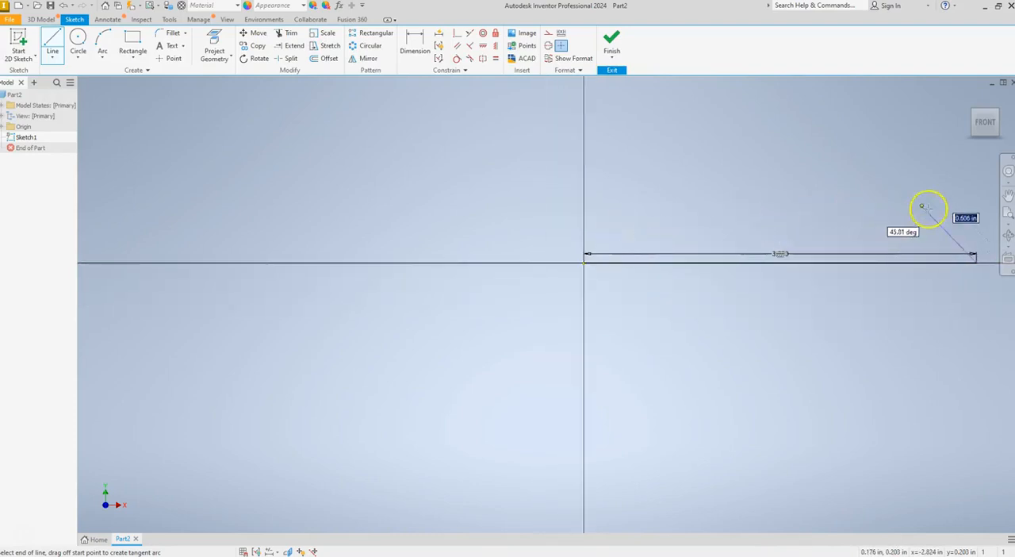
Continue the profile with a 1.5 in vertical line upward and a 2 in horizontal line back to the left
left_click(1007, 193)
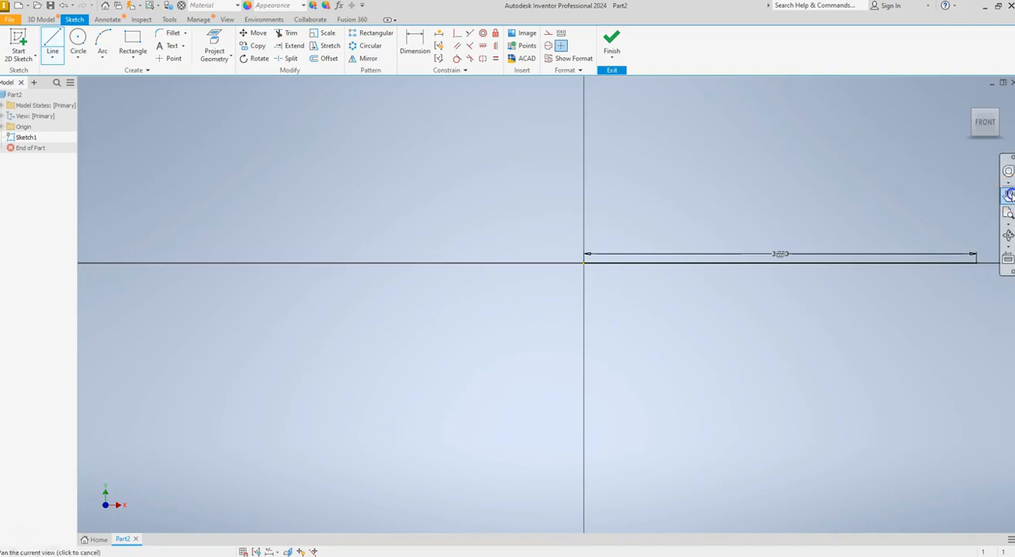
mouse_move(788, 232)
left_mouse_down()
mouse_move(560, 278)
mouse_move(515, 276)
left_mouse_up()
left_click(1004, 181)
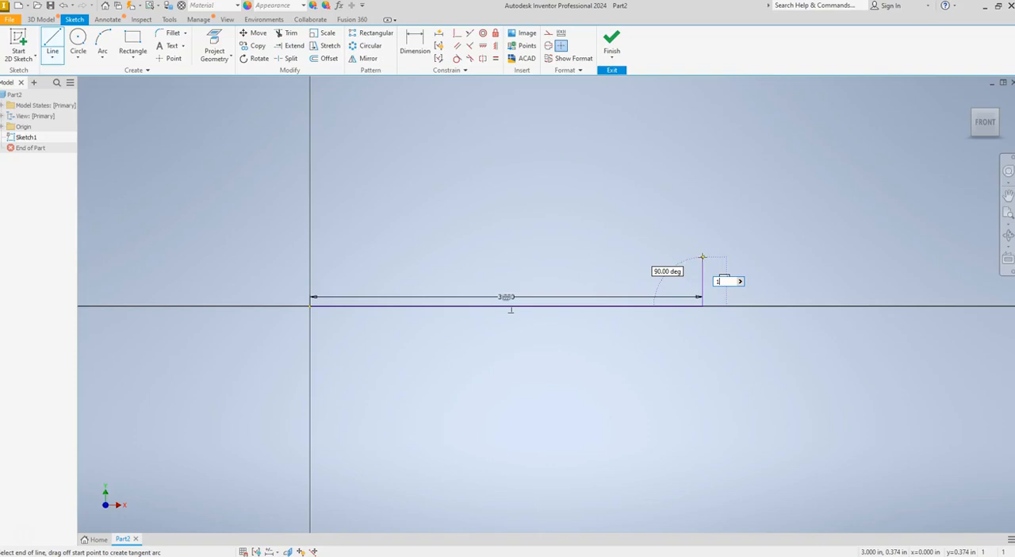
key("Return")
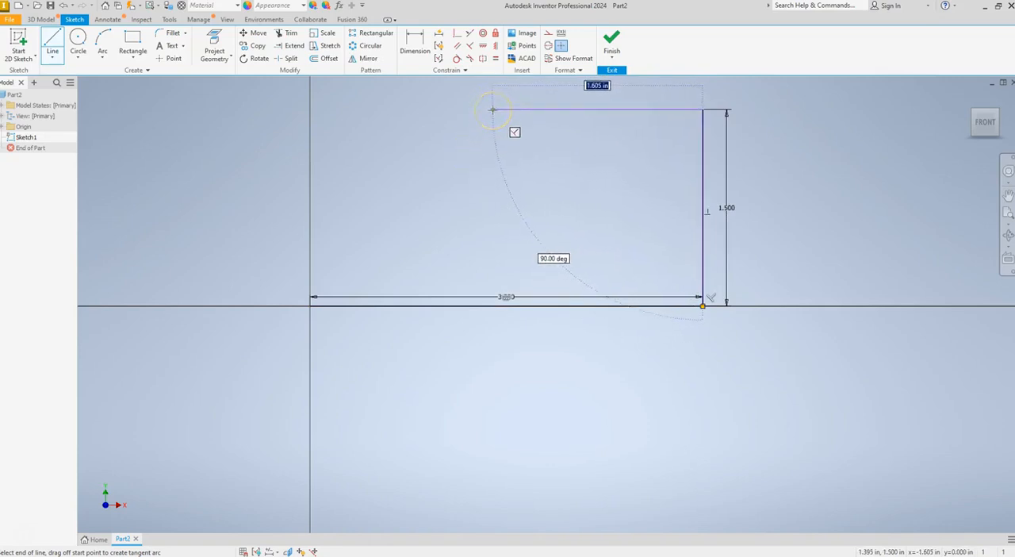
type("2")
key("Return")
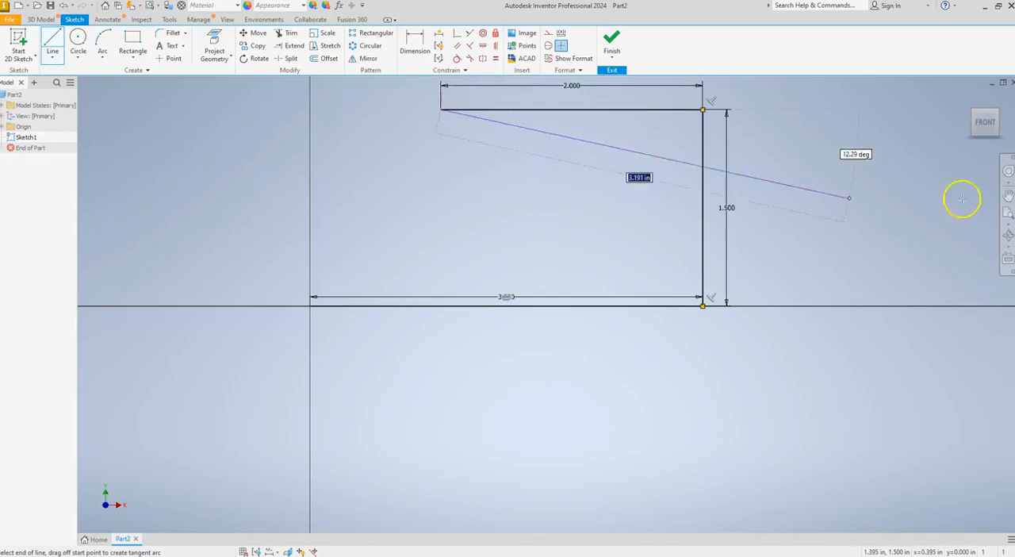
Add a 1.5 in vertical line upward from the free end of the 2 in line
left_click(1008, 197)
left_click_drag(556, 222, 548, 317)
left_click(1004, 203)
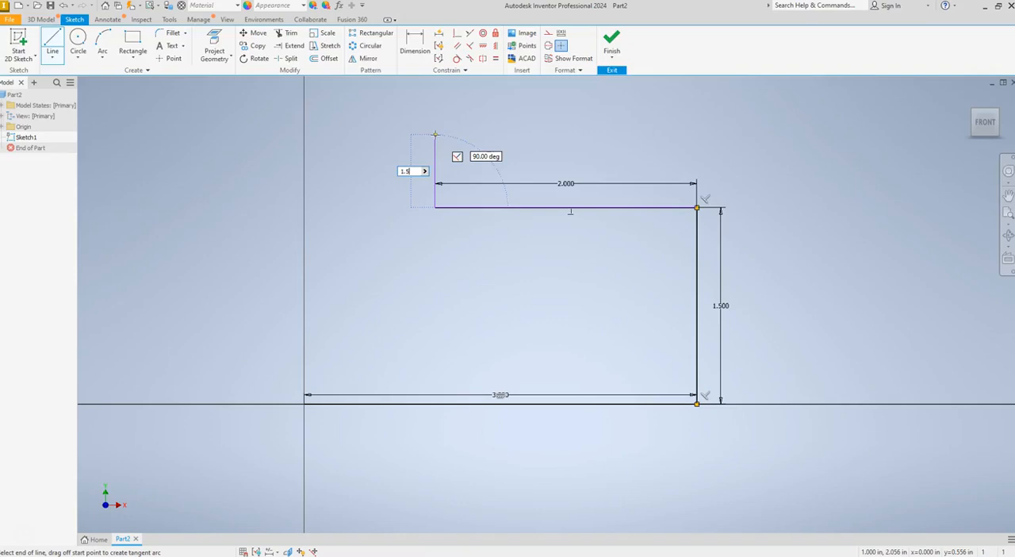
key("Return")
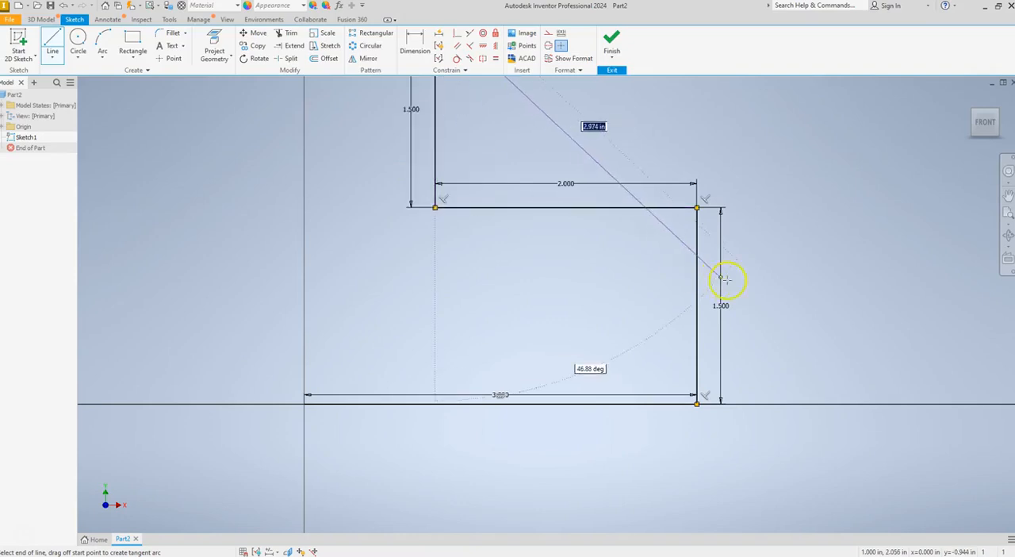
Extend the profile with a 3 in horizontal line to the left and a 1 in vertical line downward
scroll(736, 284, "down", 2)
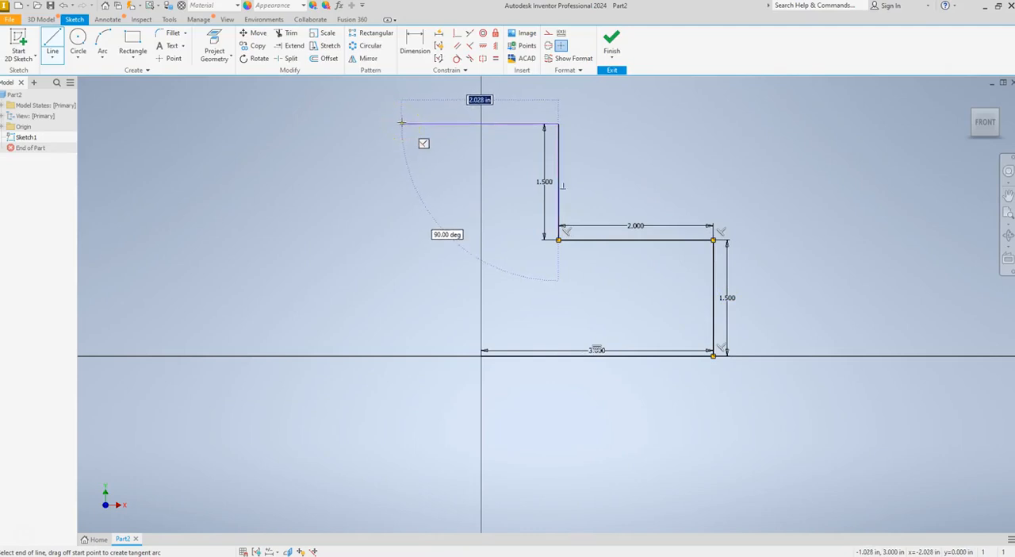
type("3")
key("Return")
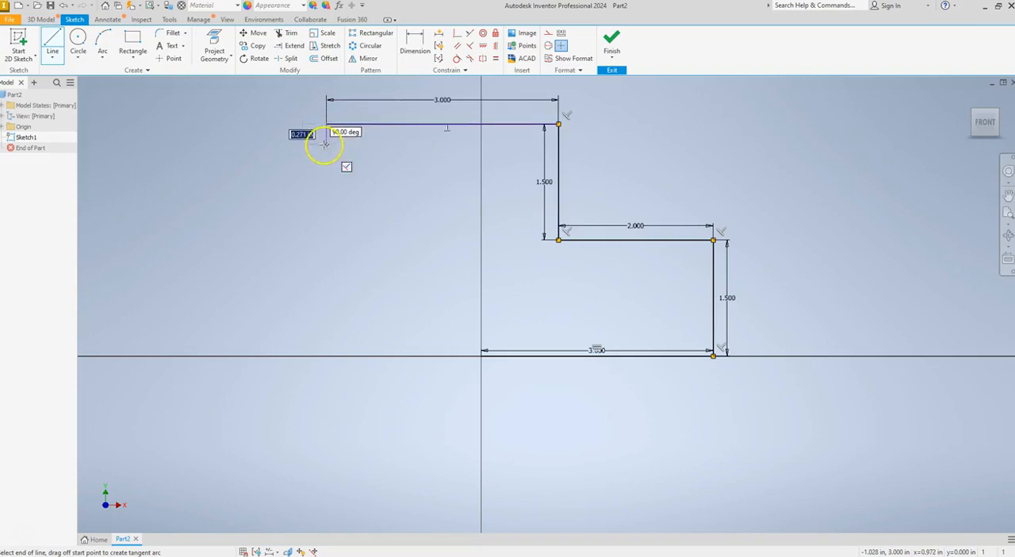
type("1")
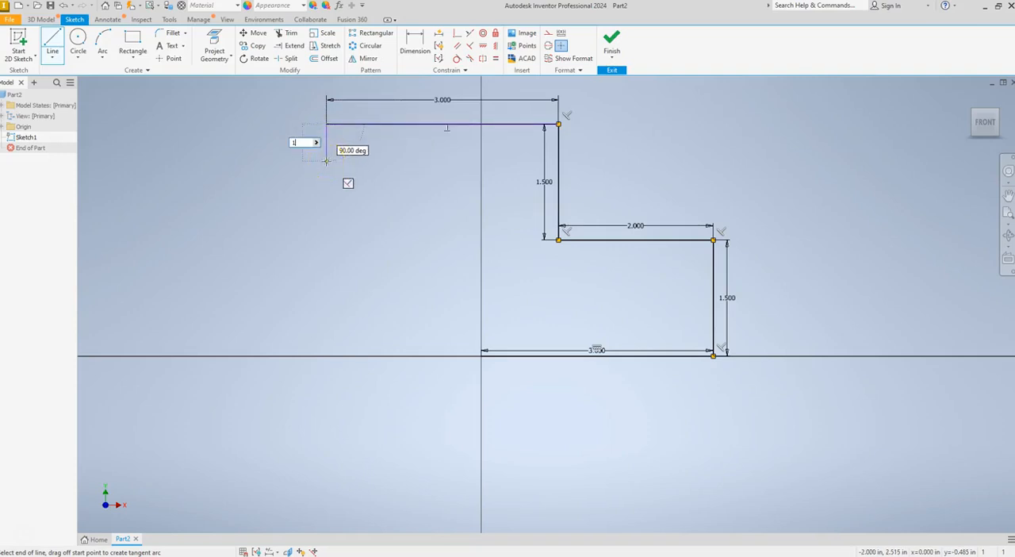
key("Return")
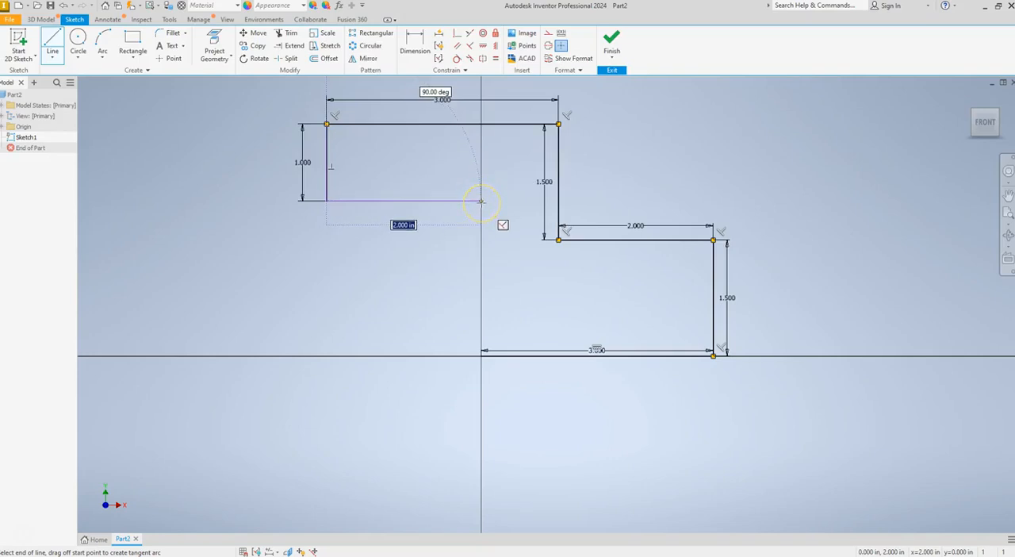
Close the profile with a 2 in horizontal line to the right and a vertical line down to the sketch origin
type("2")
key("Return")
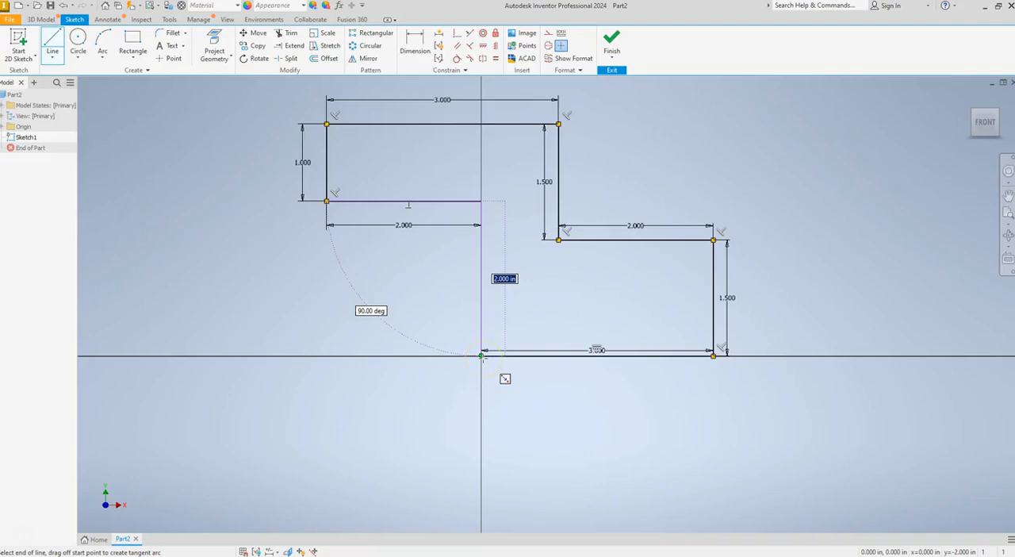
key("Return")
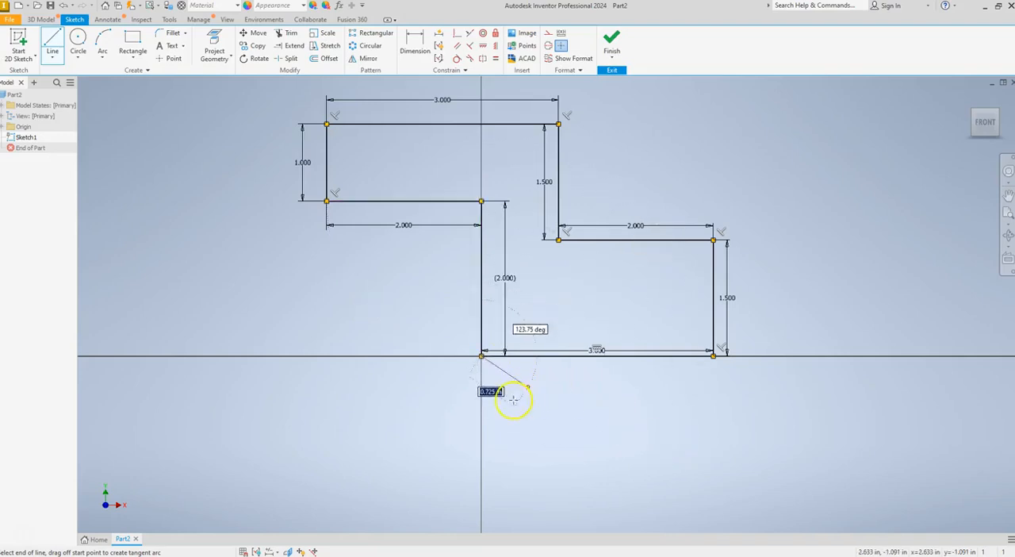
key("Escape")
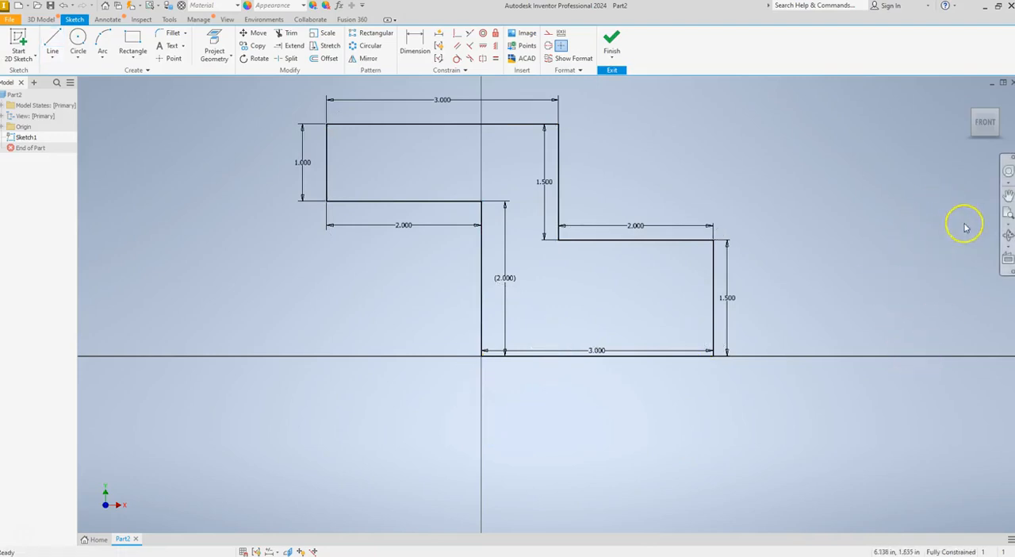
Finish the base profile sketch and return to the 3D model in the isometric home view
left_click(1009, 193)
left_click_drag(764, 235, 758, 296)
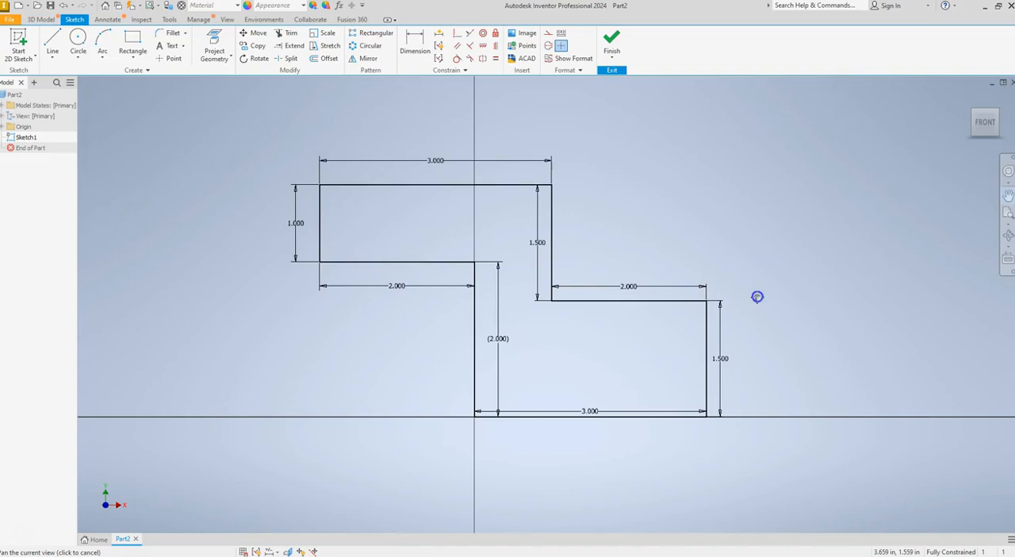
left_click(1008, 196)
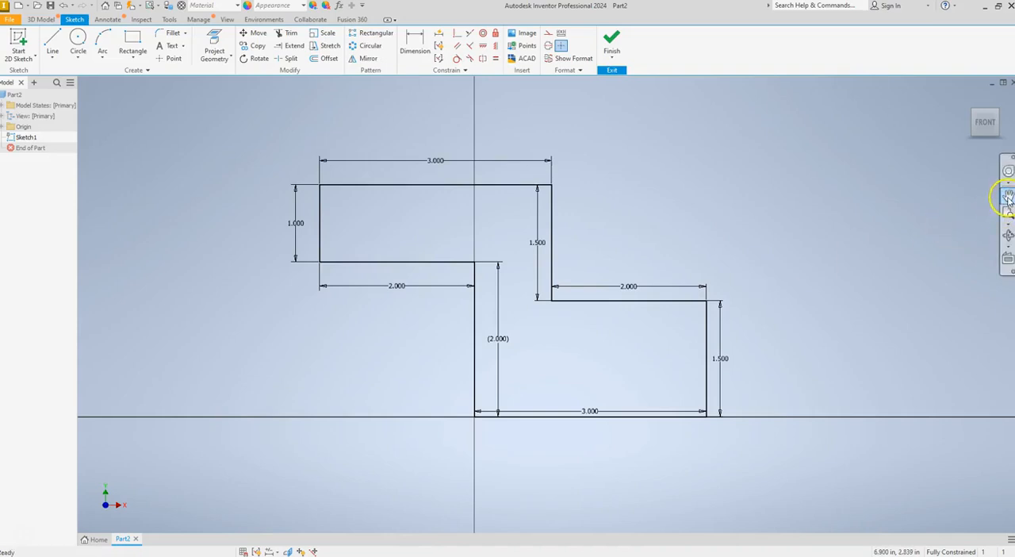
left_click(968, 96)
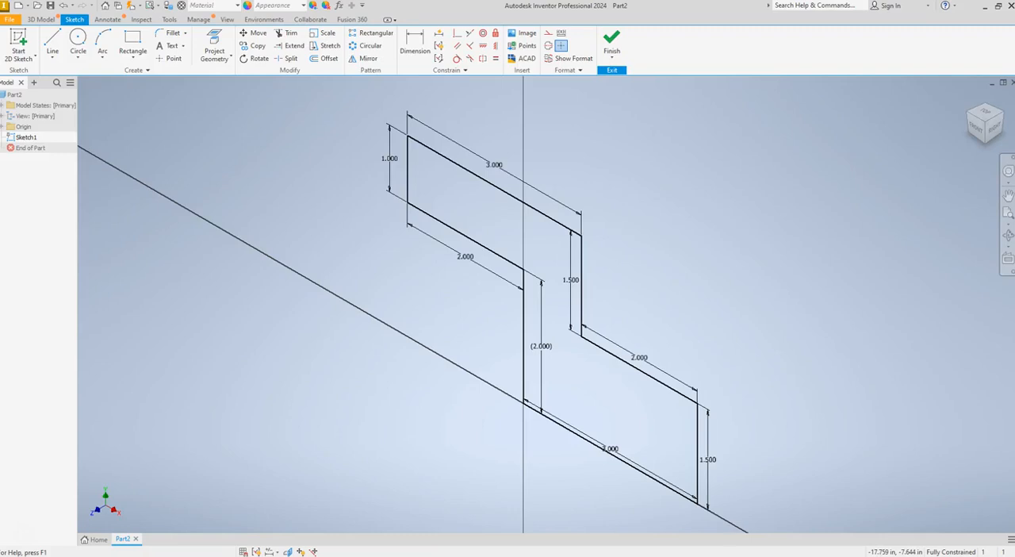
left_click(607, 47)
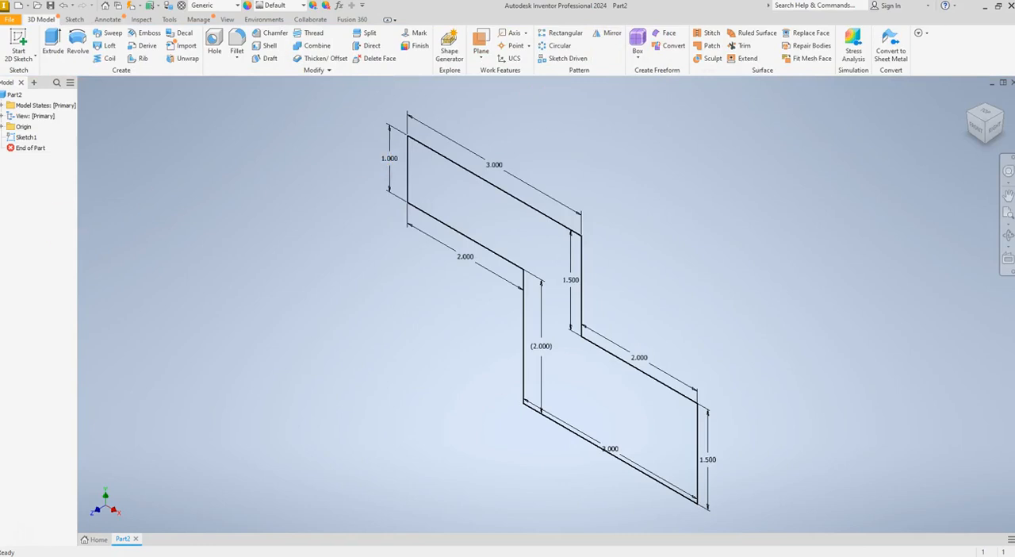
Switch to the course assignment in the browser and read Steps 5 to 10 on extruding the base, cutting the slot and sketching on top
left_click_drag(0, 145, 451, 112)
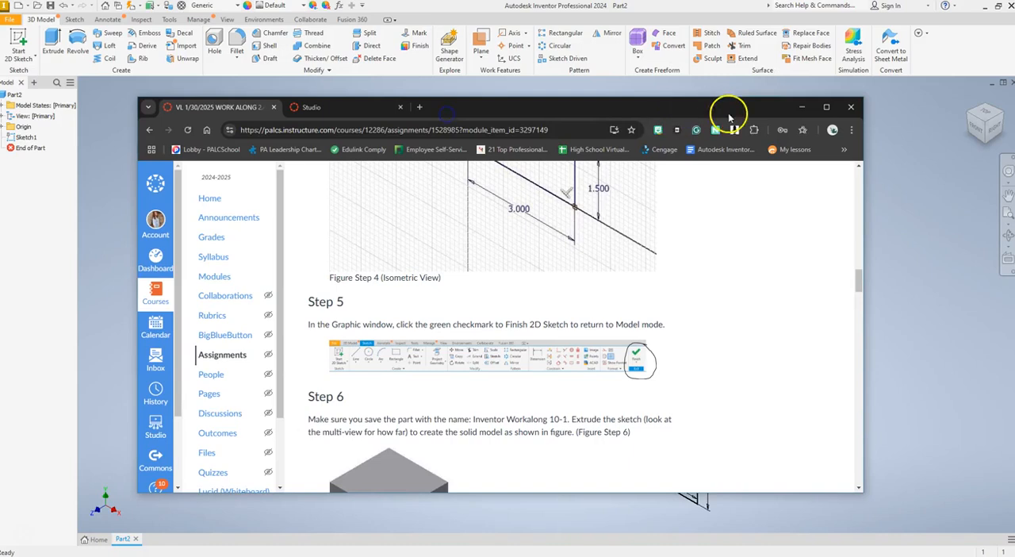
left_click(827, 107)
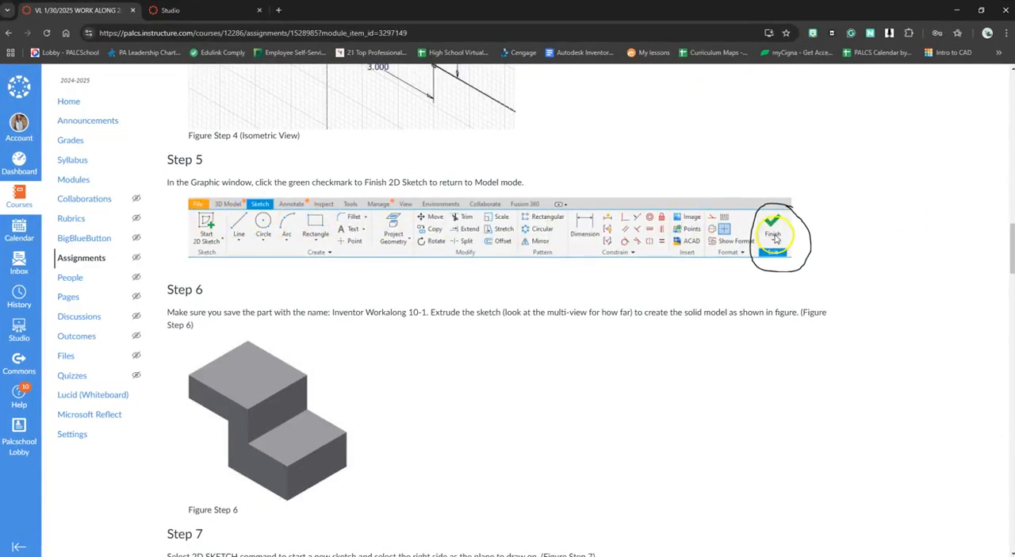
scroll(584, 296, "down", 1)
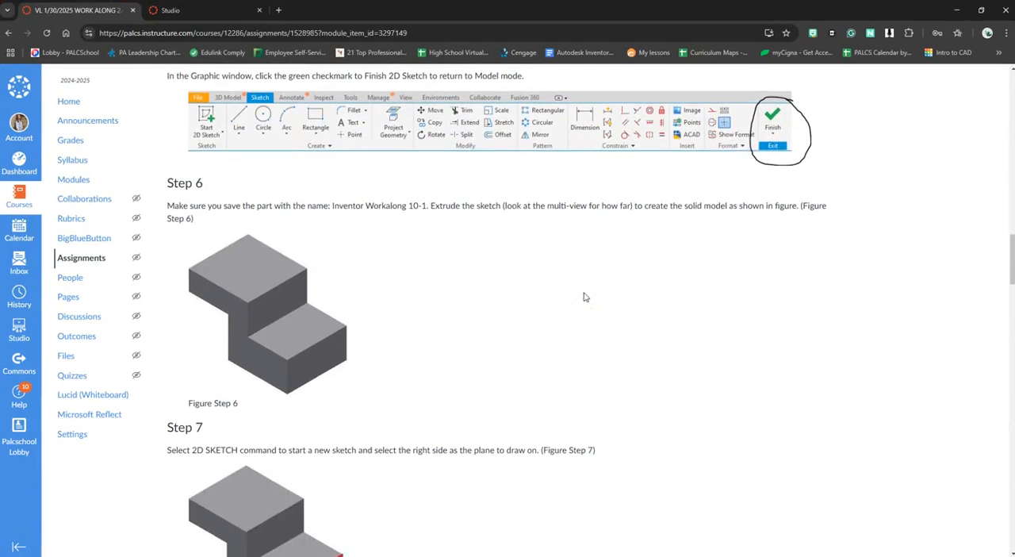
scroll(583, 296, "down", 2)
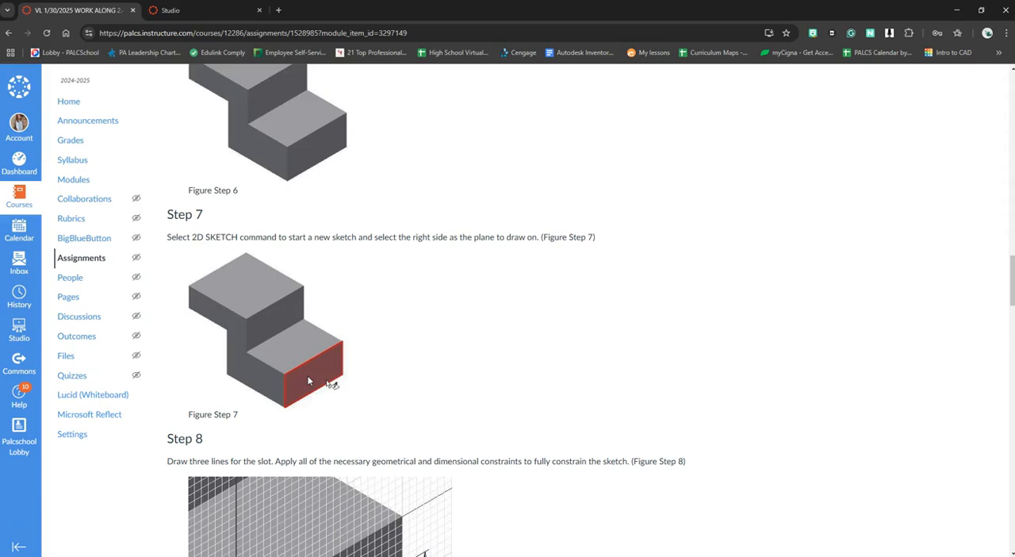
scroll(478, 332, "down", 1)
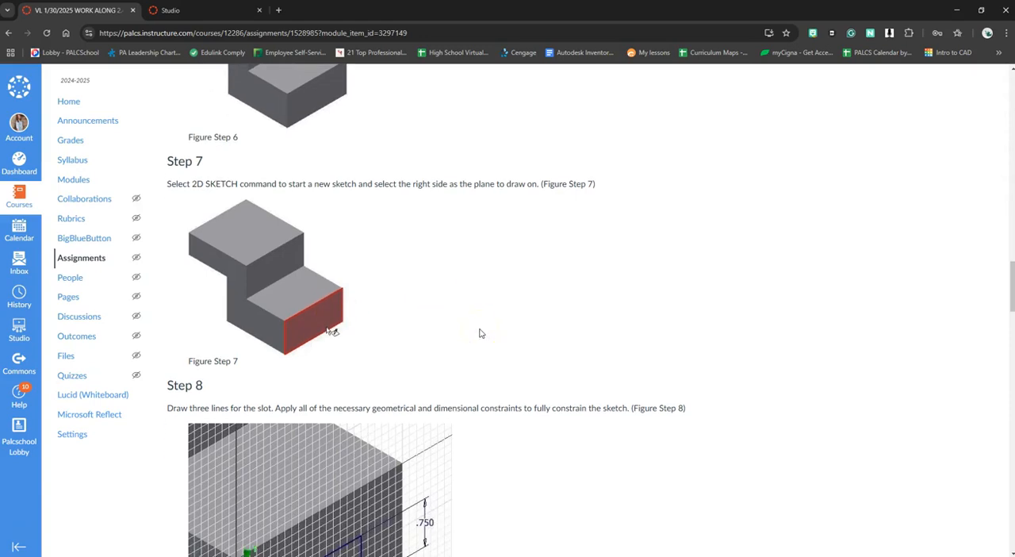
scroll(479, 333, "down", 4)
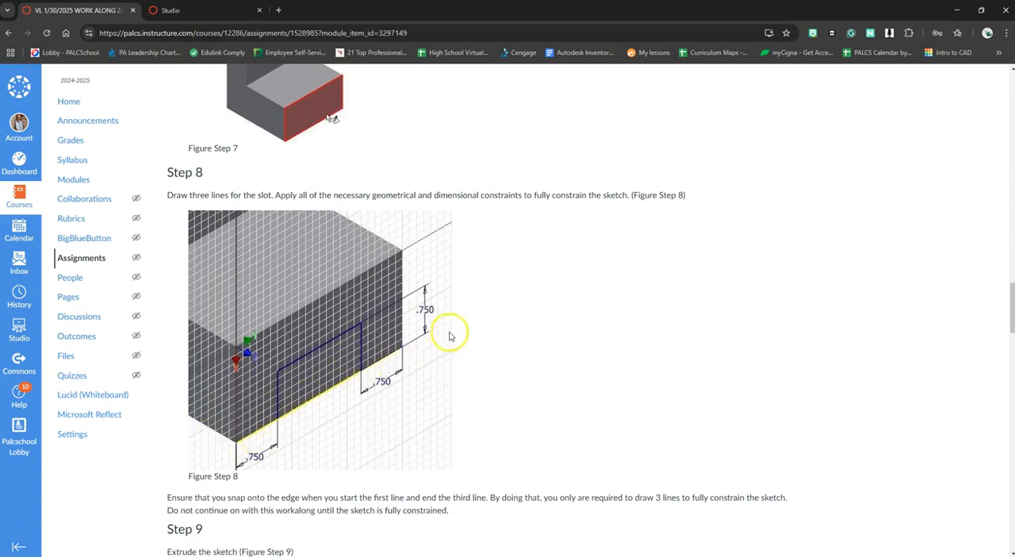
scroll(450, 334, "down", 6)
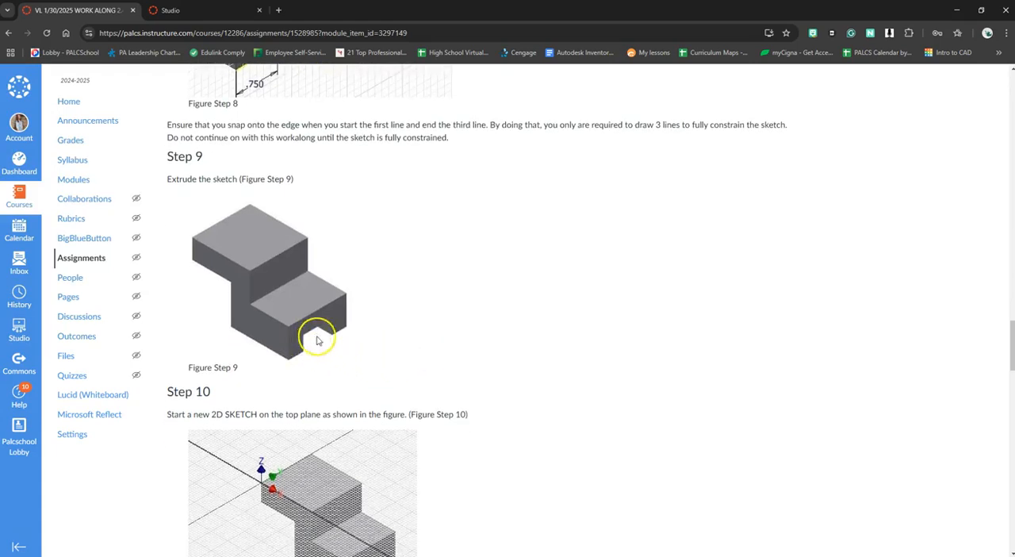
scroll(509, 370, "down", 2)
scroll(509, 370, "down", 2)
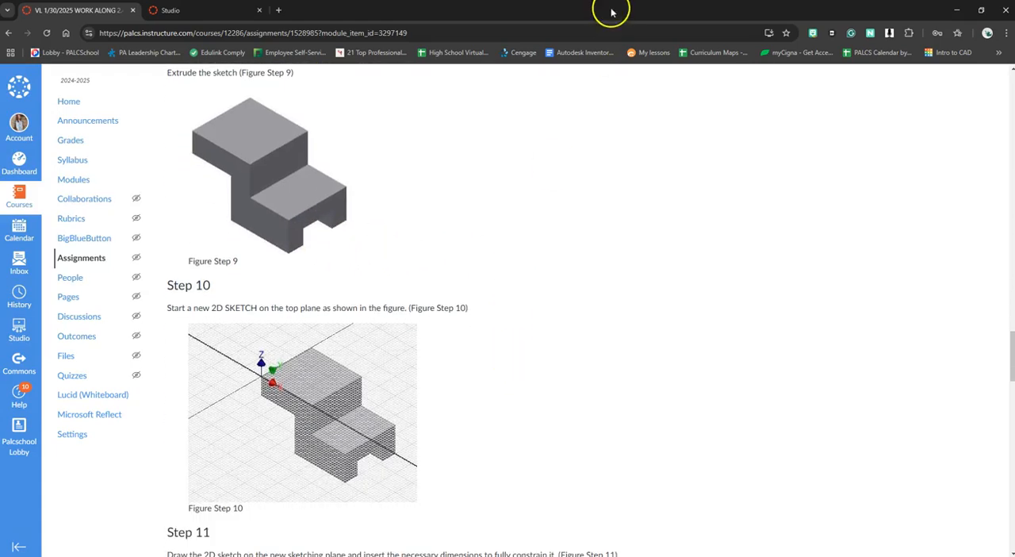
scroll(550, 188, "up", 6)
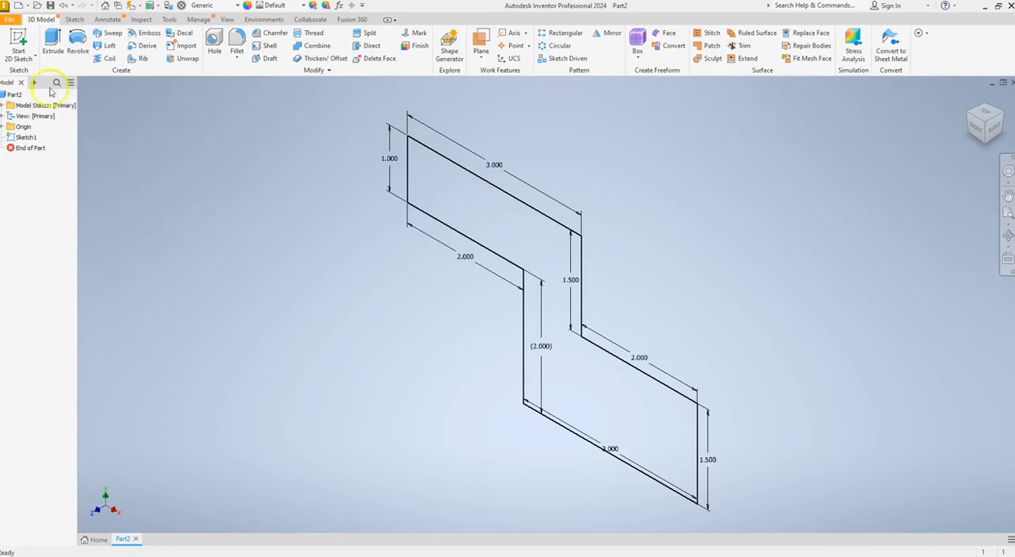
Switch back to Inventor and extrude the stepped base profile 3 in
left_click(52, 41)
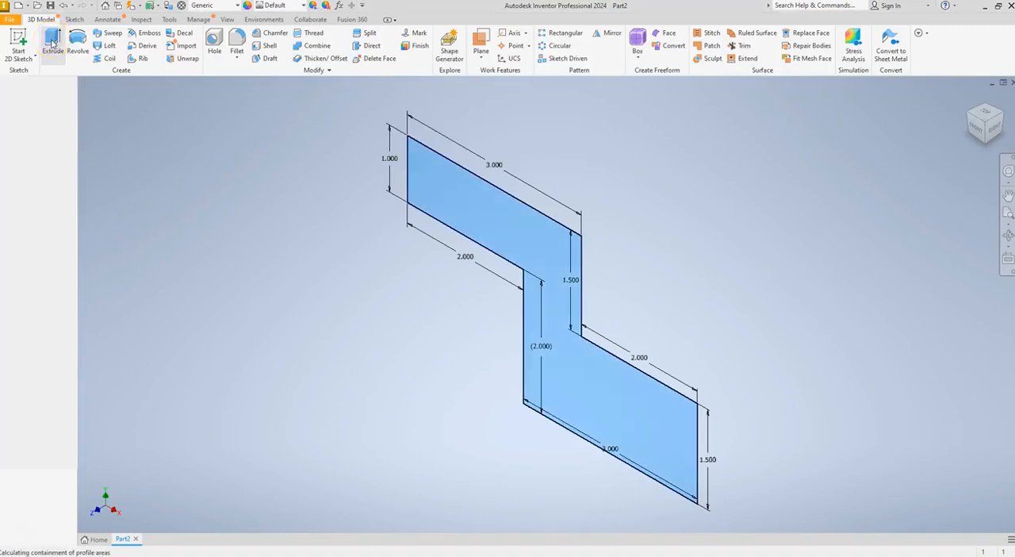
left_click(86, 183)
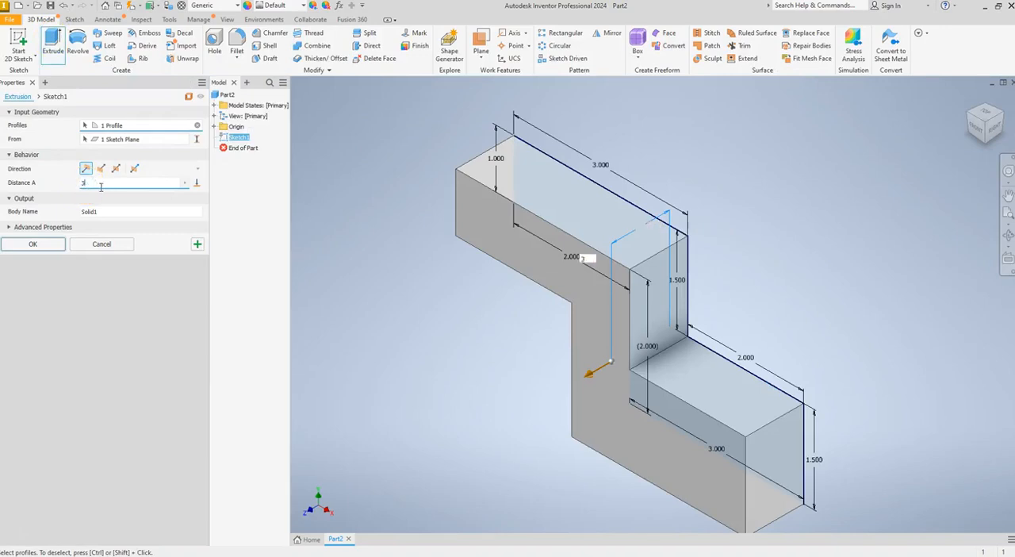
key("Return")
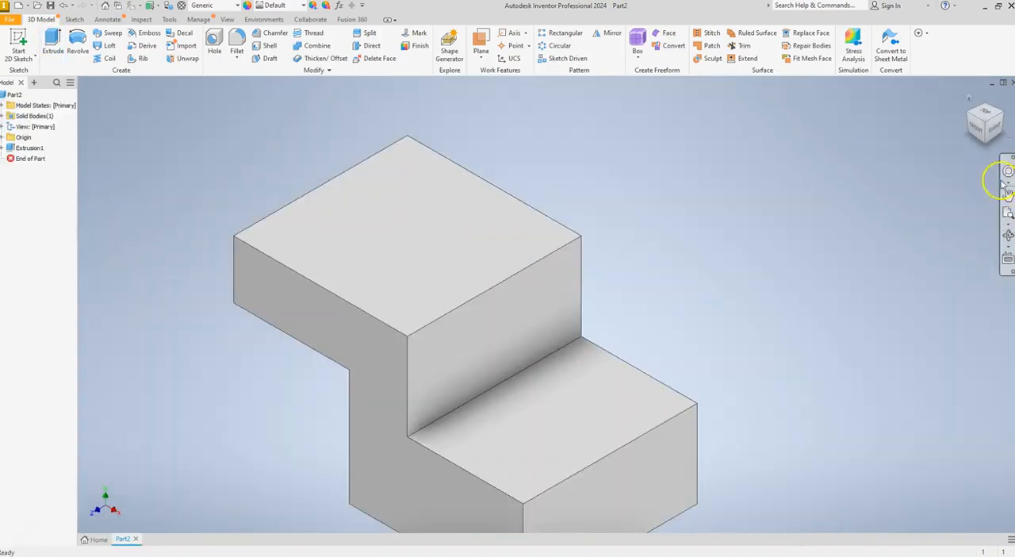
Start a new 2D sketch on the lower right end face of the stepped solid
left_click(968, 100)
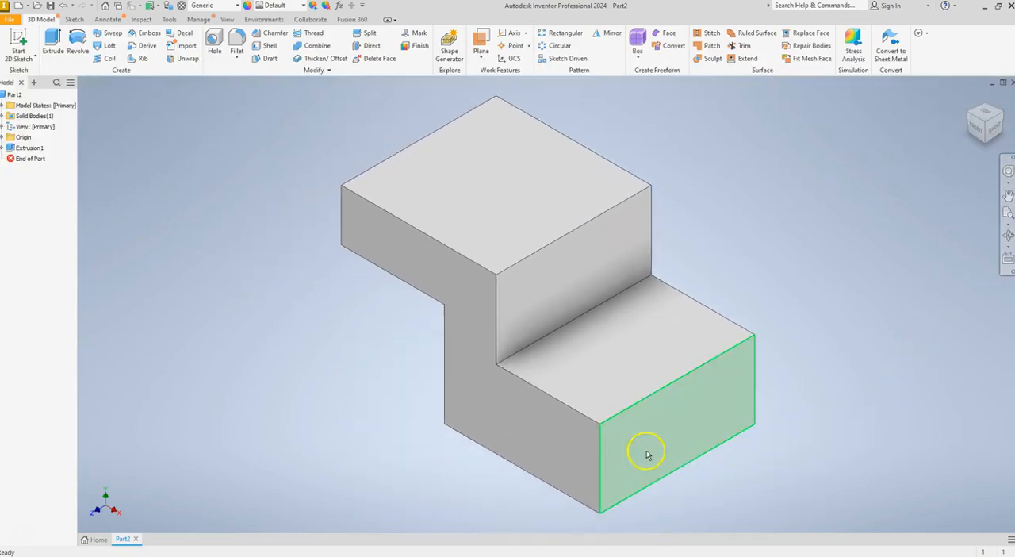
left_click(996, 128)
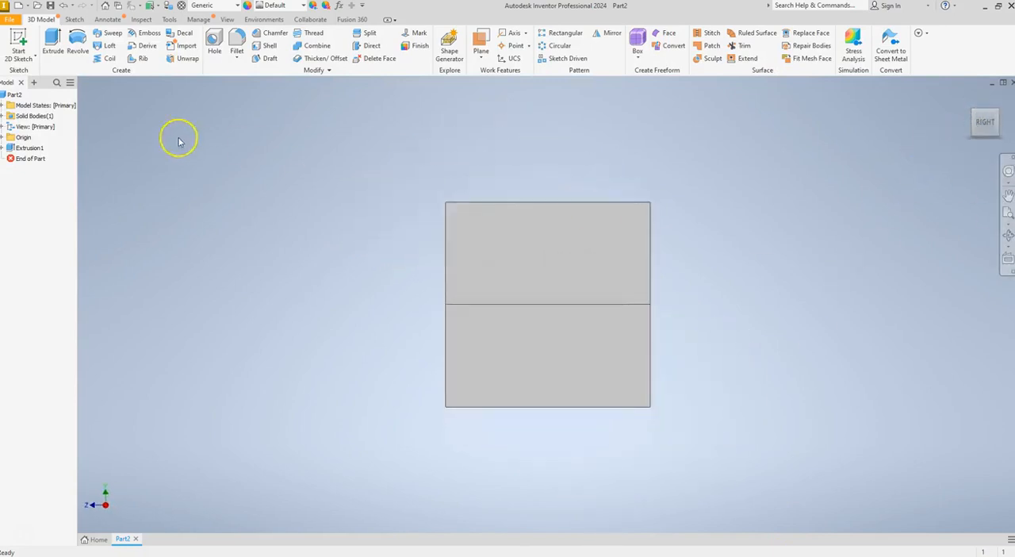
left_click(18, 42)
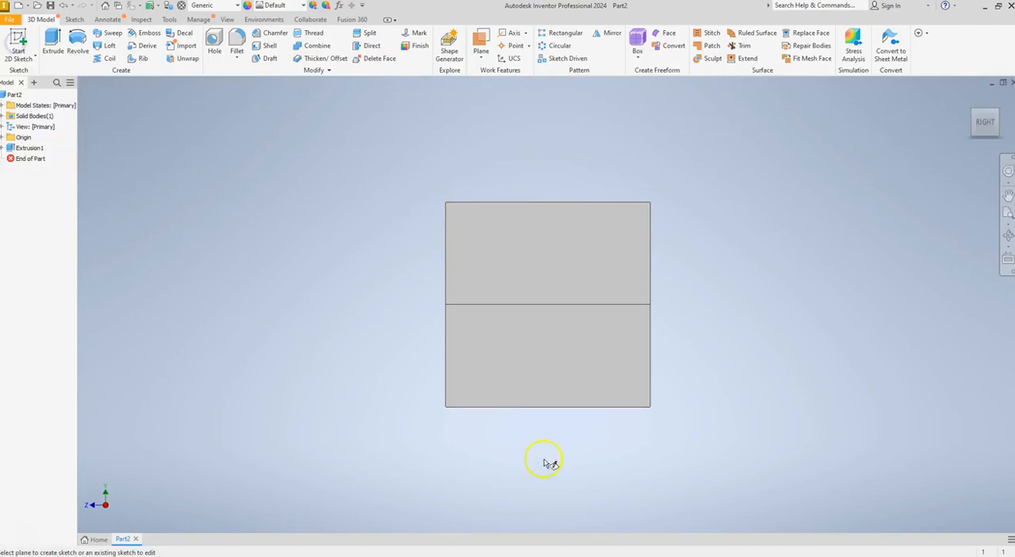
left_click(544, 363)
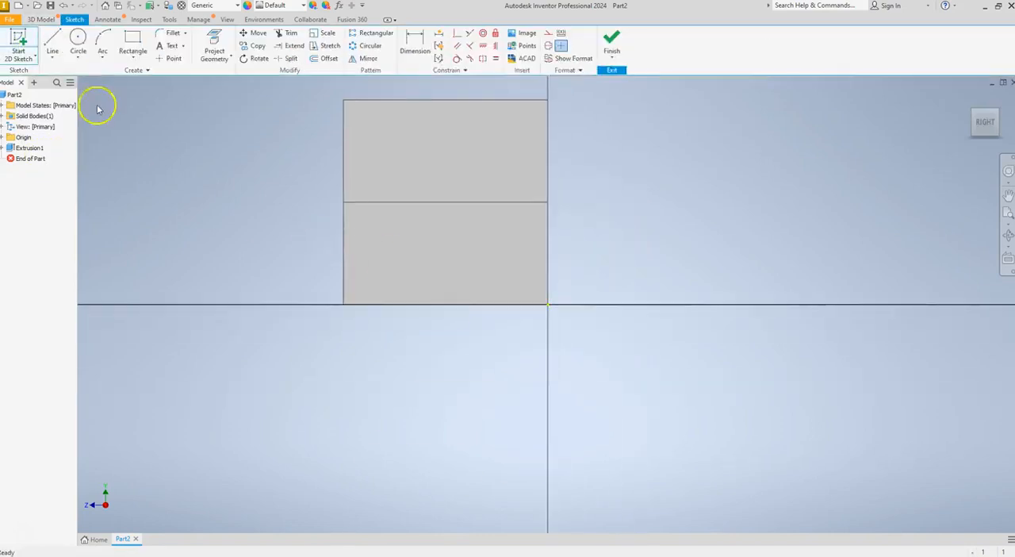
Draw a 0.75 in line along the face's bottom edge from its left corner, followed by a 0.75 in vertical line upward
left_click(54, 45)
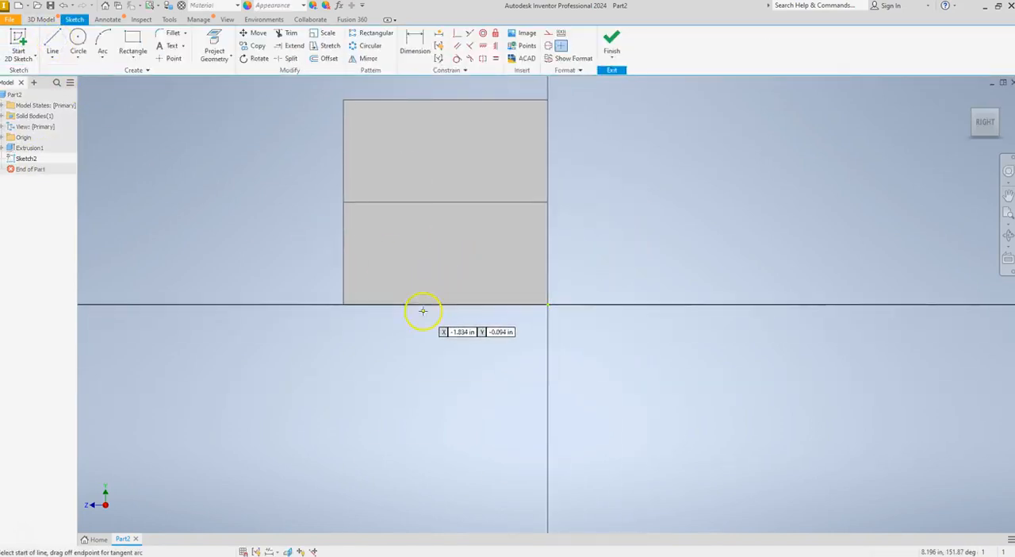
left_click(344, 304)
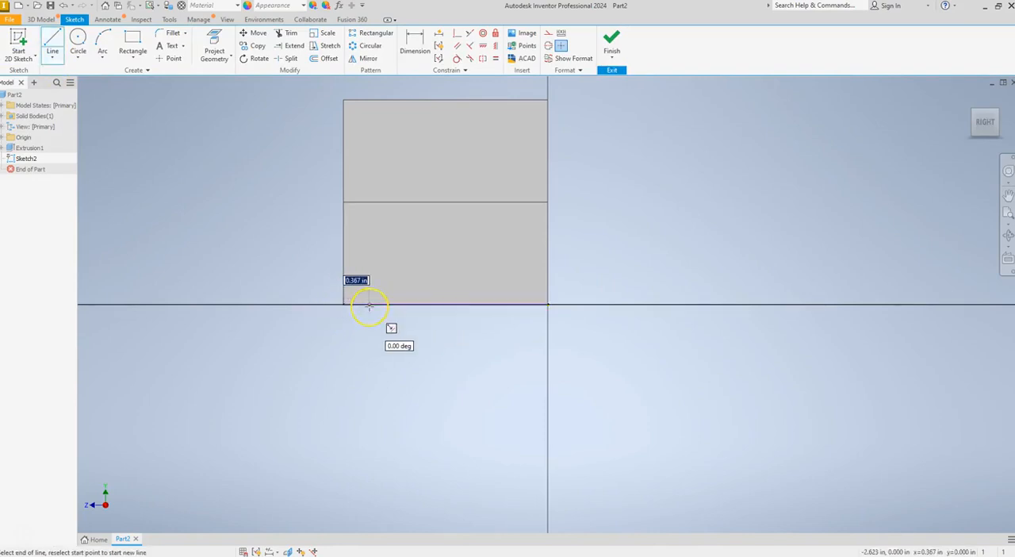
type(".75")
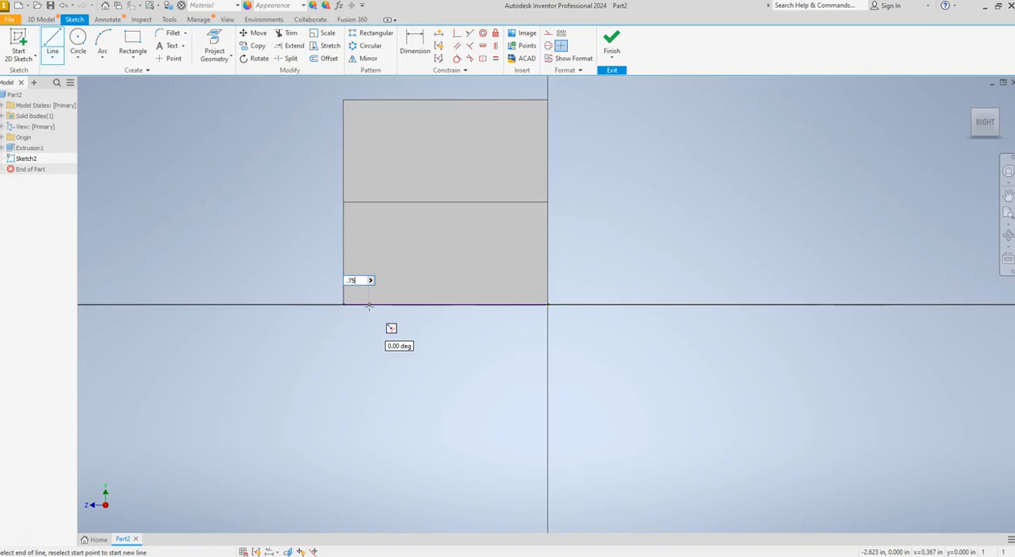
key("Return")
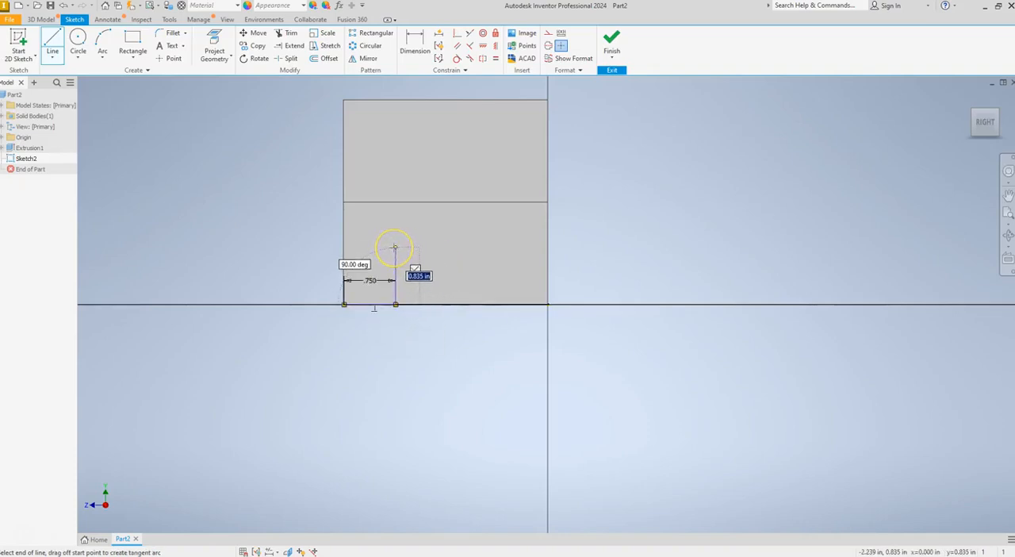
type(".75")
key("Return")
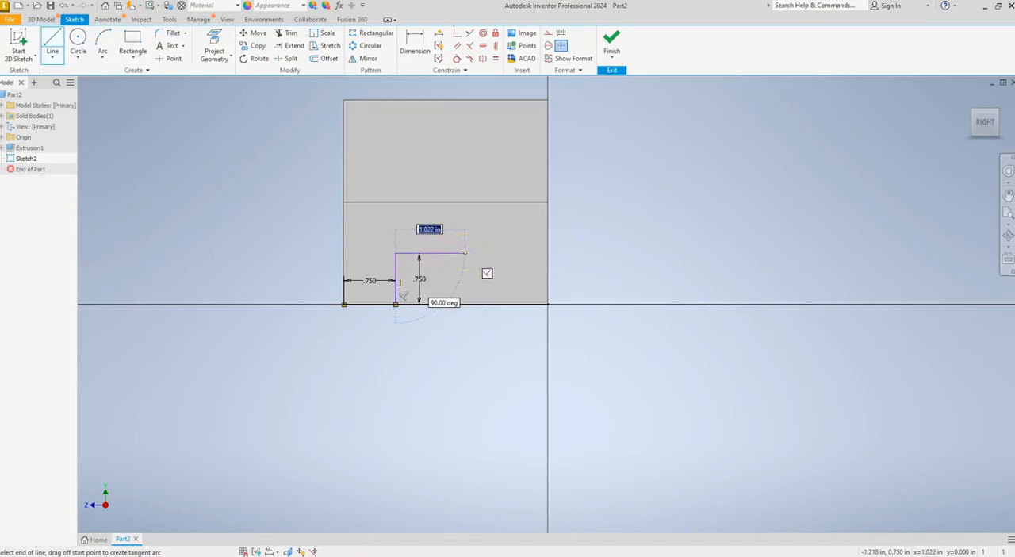
Continue the slot outline with a 1.5 in horizontal line to the right and a 0.75 in vertical line down to the bottom edge
type("1.5")
key("Return")
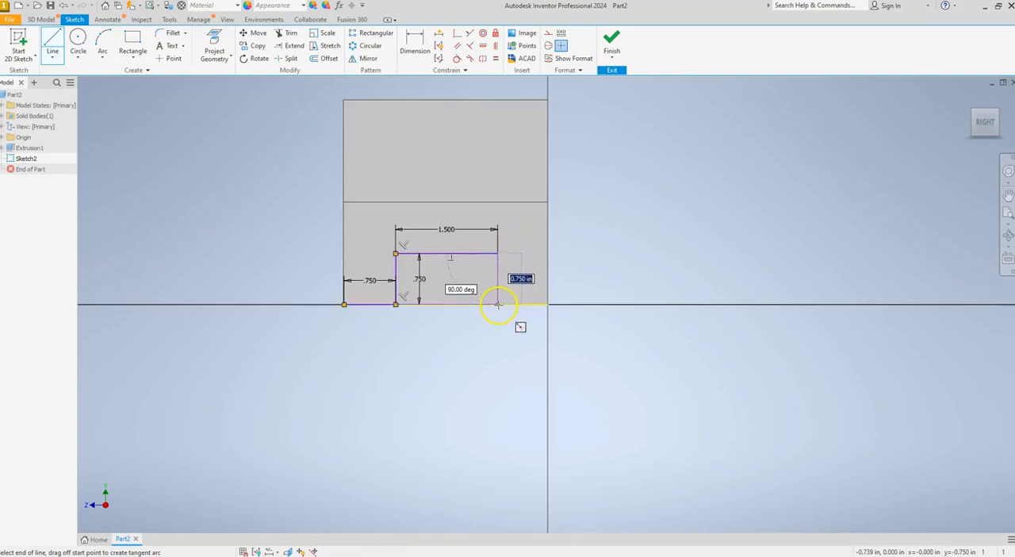
type(".75")
key("Return")
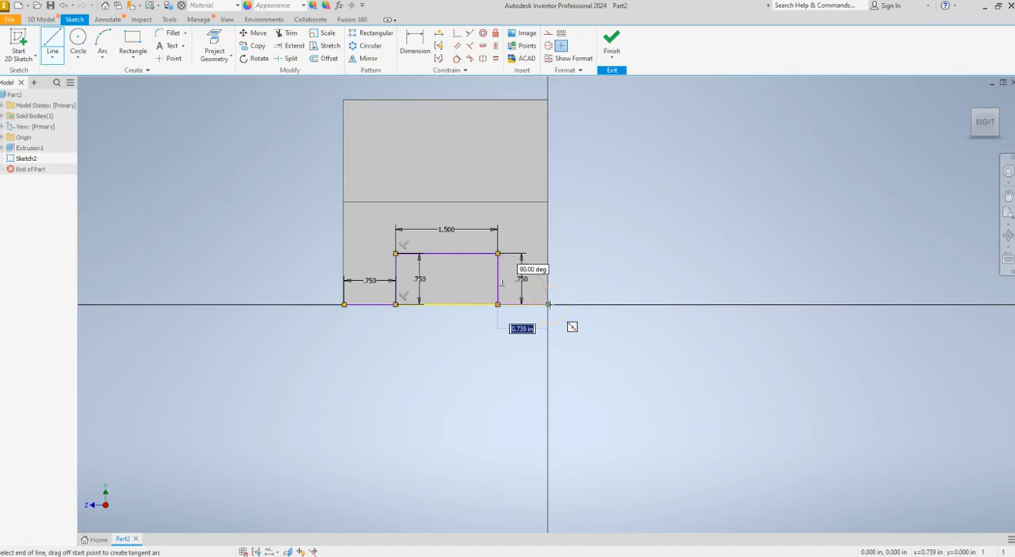
Add a 0.75 in horizontal line from the slot's lower right corner toward the face's right edge and end the line chain
type(".750")
key("Return")
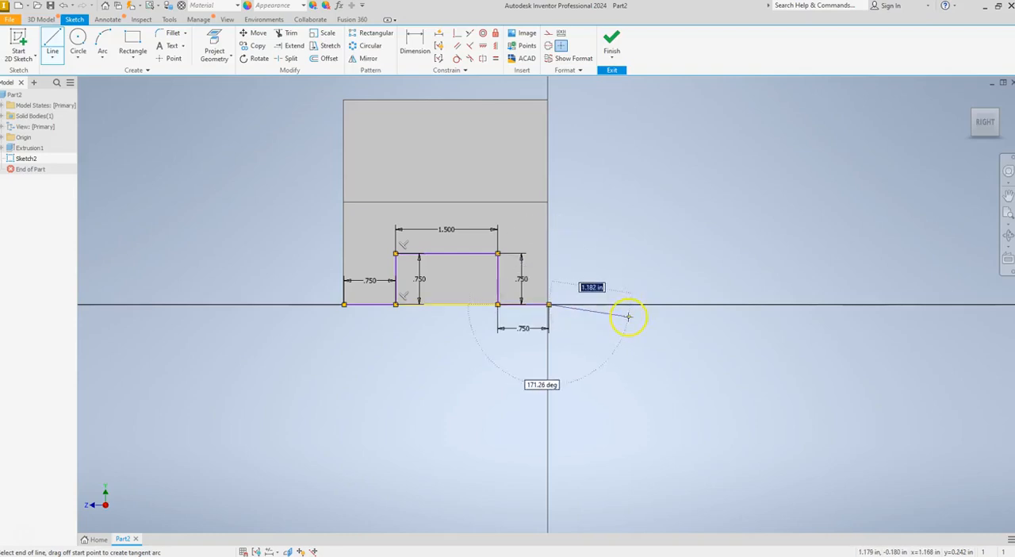
key("Escape")
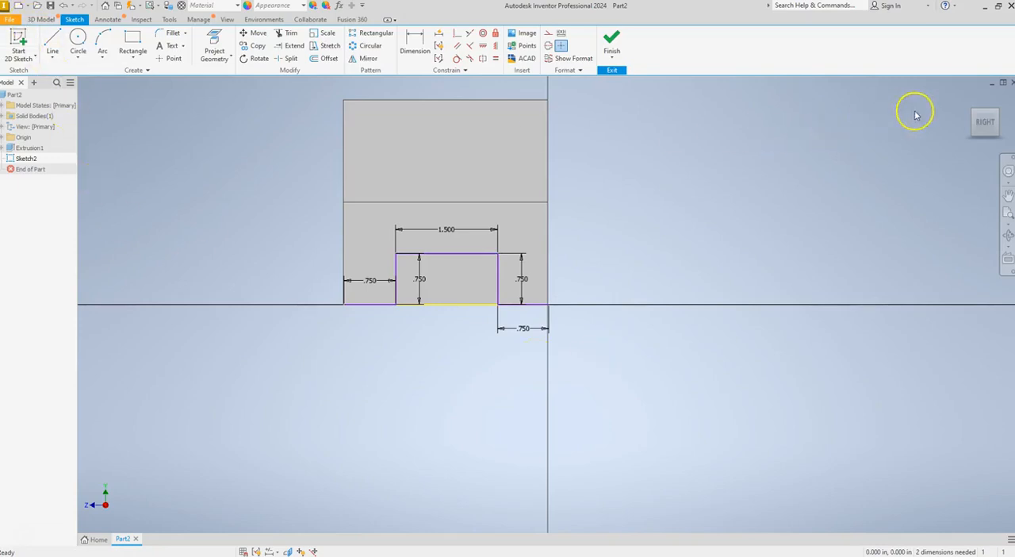
Cut the sketched slot profile 3 in into the lower block with an Extrude in the flipped direction
left_click(969, 96)
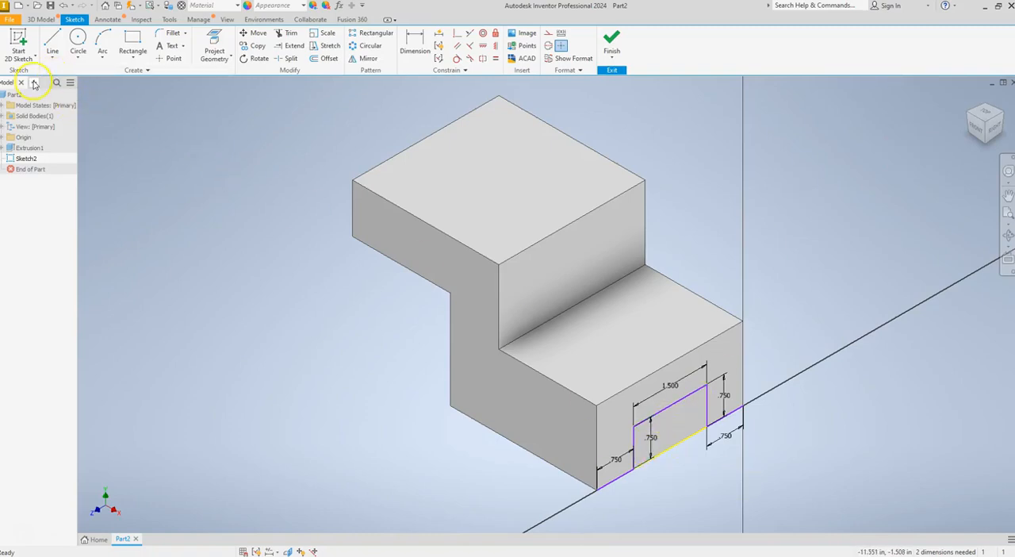
left_click(42, 19)
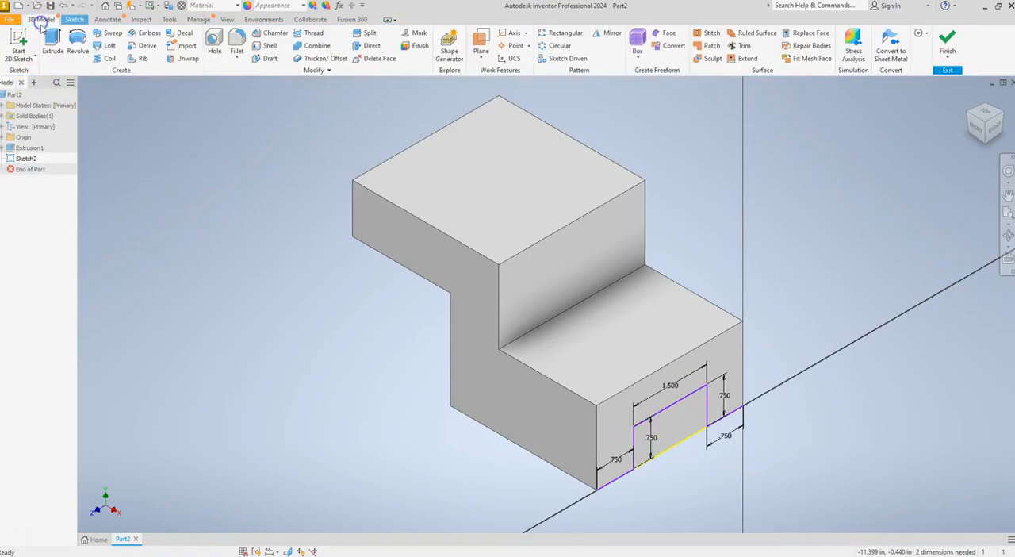
left_click(52, 37)
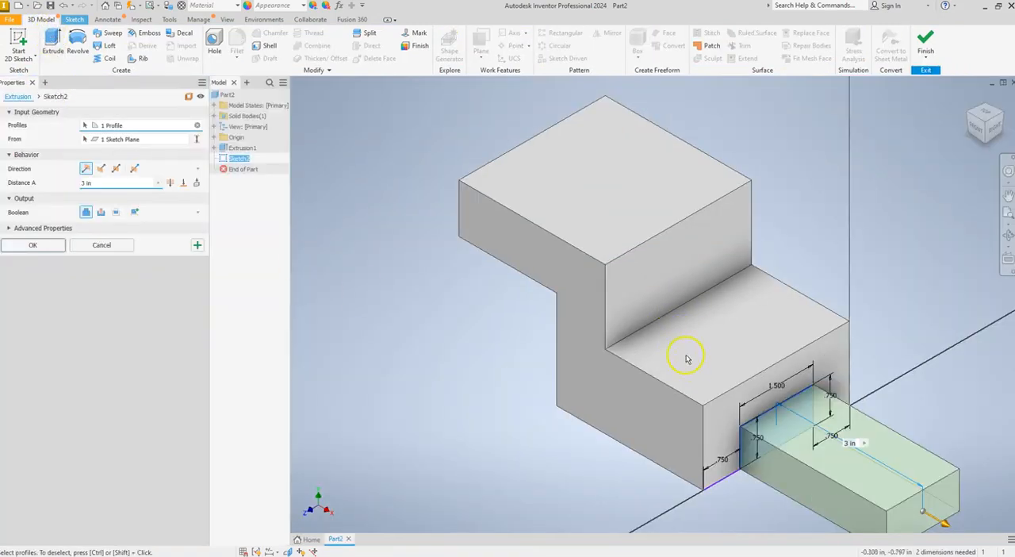
left_click(101, 168)
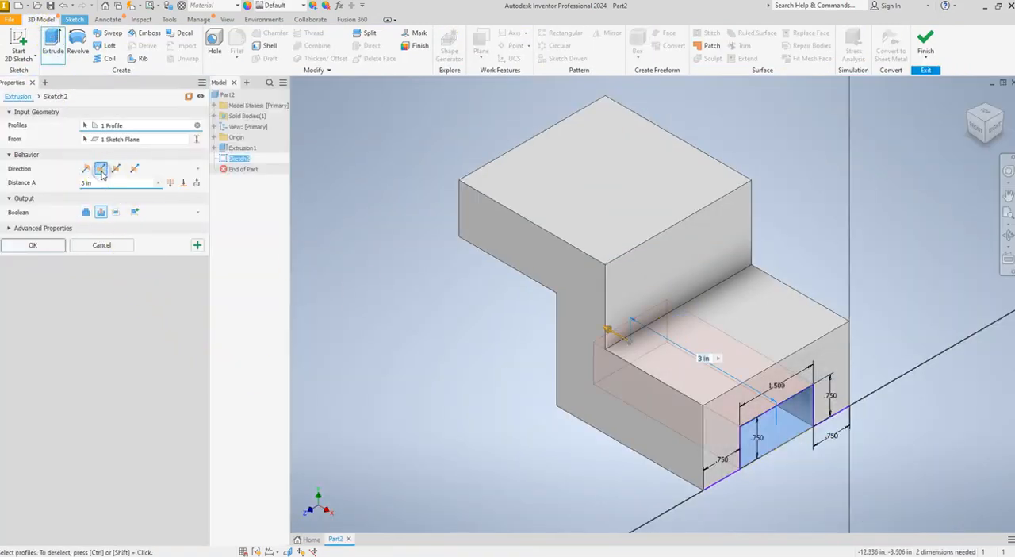
left_click(49, 245)
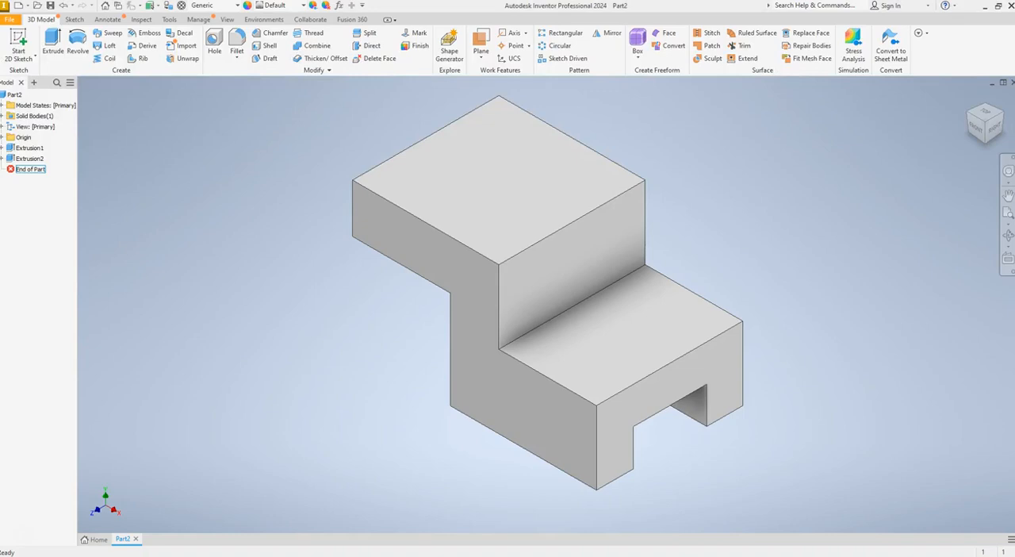
Switch to the course assignment in the browser and read Steps 10 and 11 on the top-plane sketch and its dimensions
left_click_drag(0, 185, 435, 140)
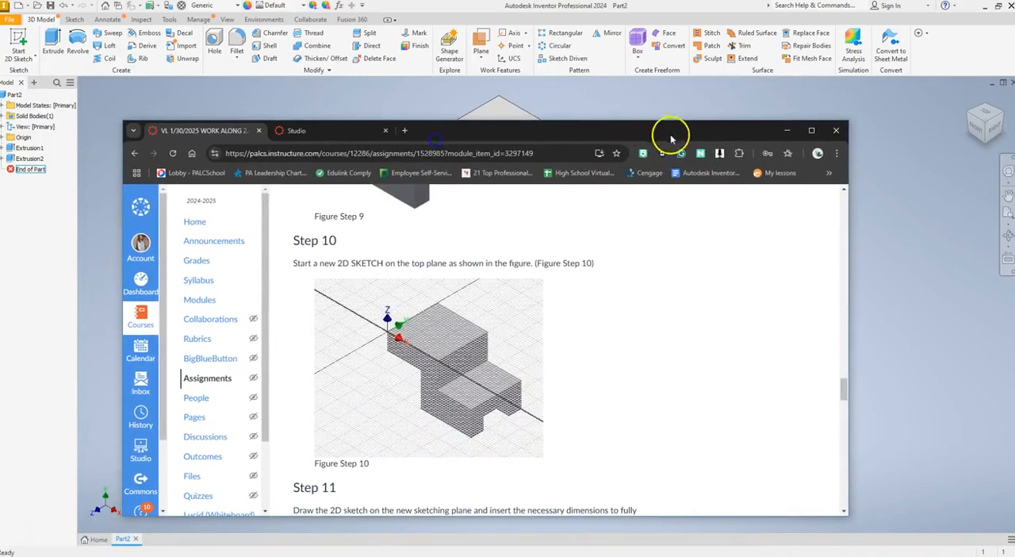
left_click(811, 130)
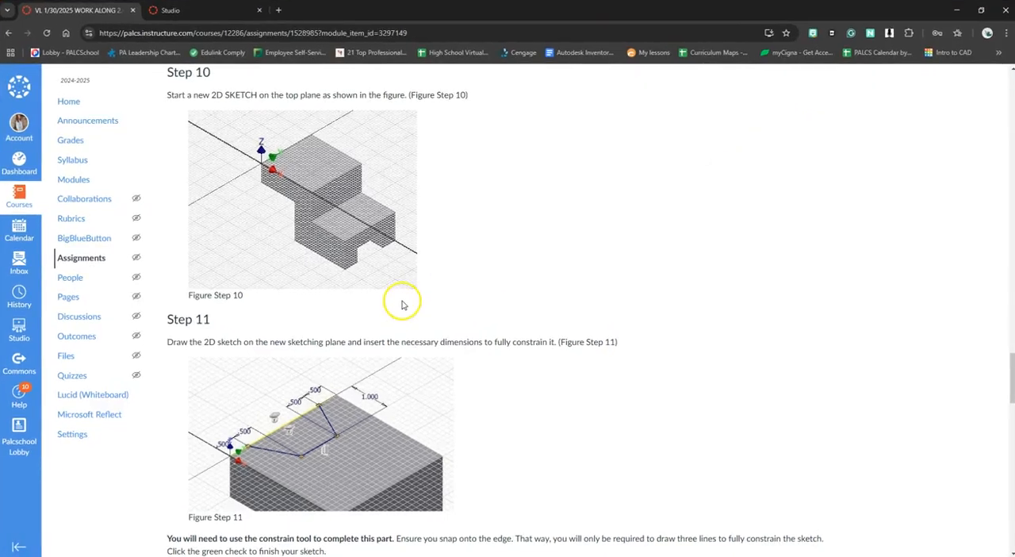
scroll(402, 304, "down", 2)
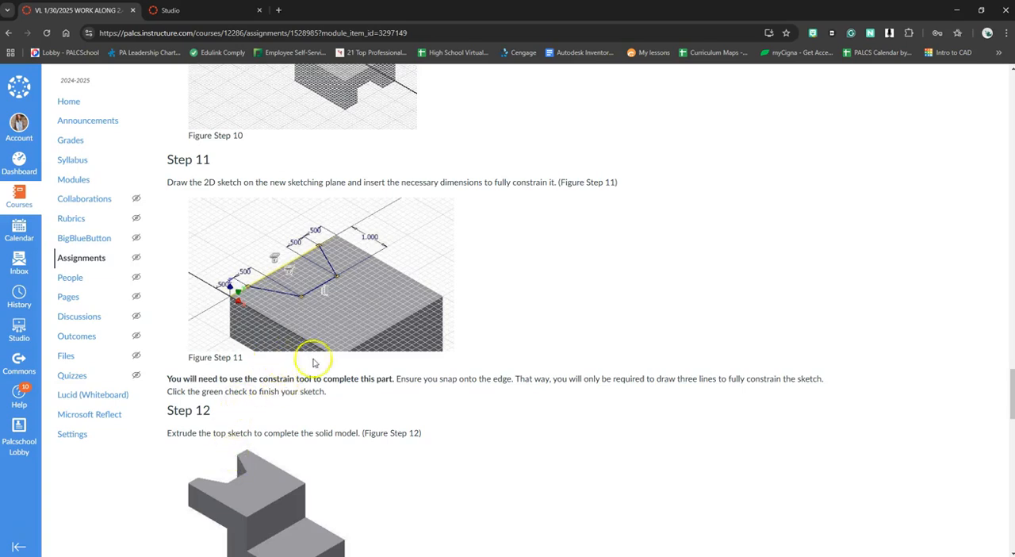
left_click_drag(531, 13, 0, 230)
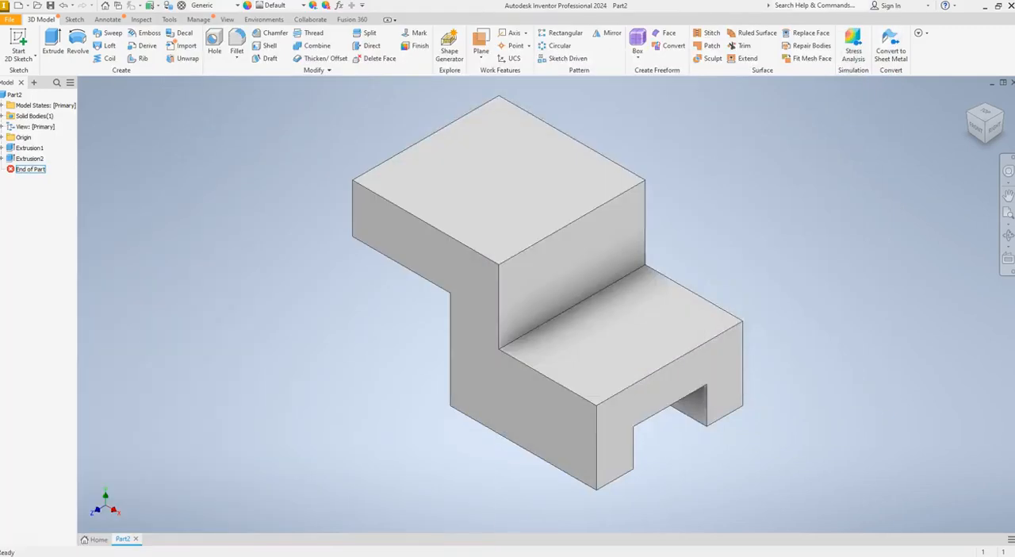
Start a new 2D sketch on the upper top face of the stepped solid
left_click(978, 129)
left_click_drag(979, 136, 898, 209)
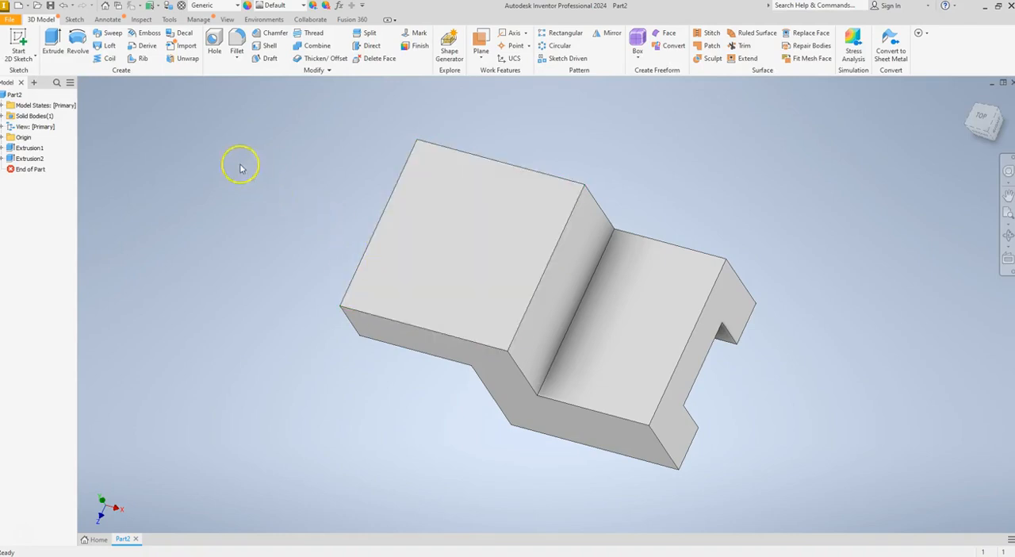
left_click(18, 52)
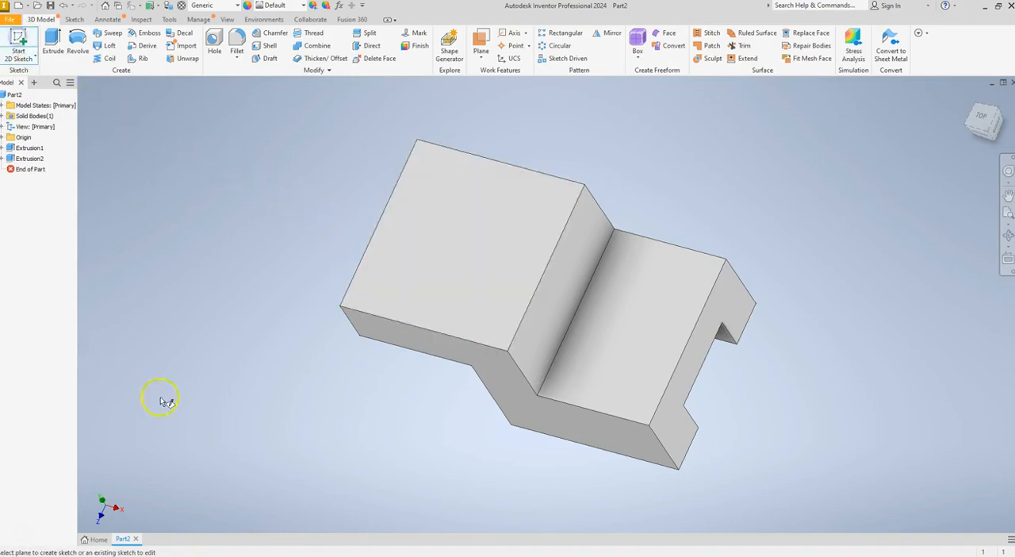
left_click(438, 255)
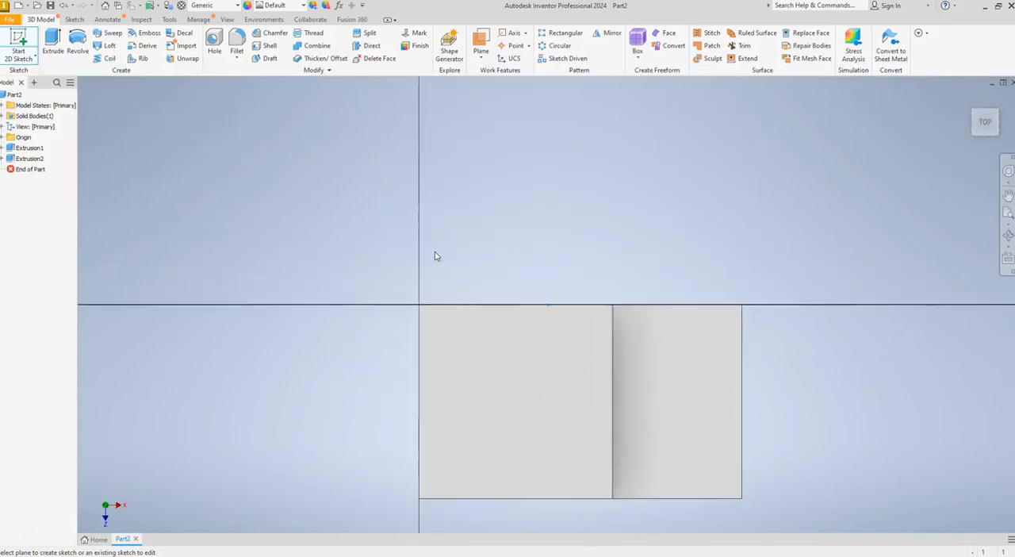
left_click(1007, 195)
mouse_move(698, 370)
left_mouse_down()
mouse_move(666, 350)
mouse_move(659, 292)
left_mouse_up()
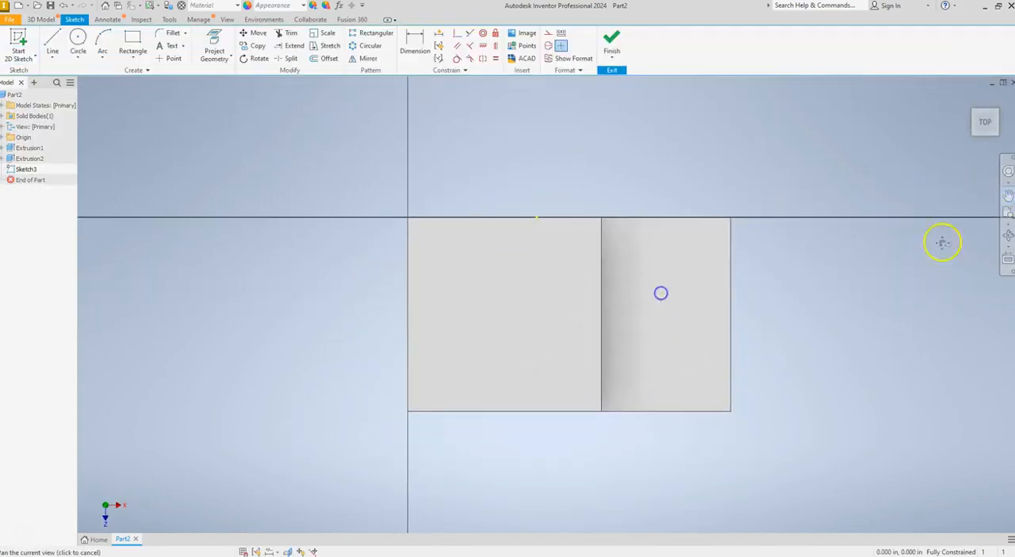
left_click(1007, 196)
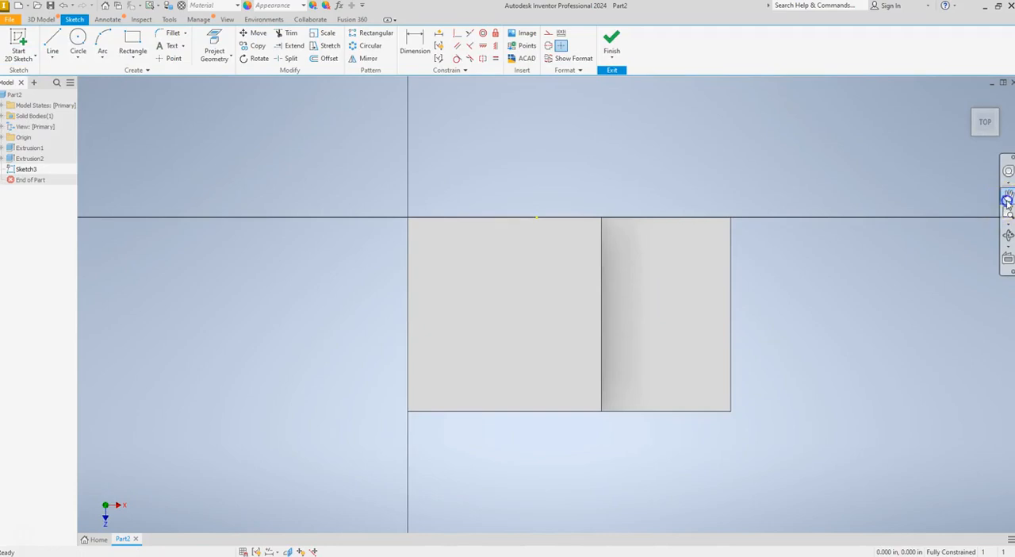
In construction format, draw a 0.5 in line down the face's left edge from its upper left corner, followed by a 1 in horizontal line inward
left_click(548, 36)
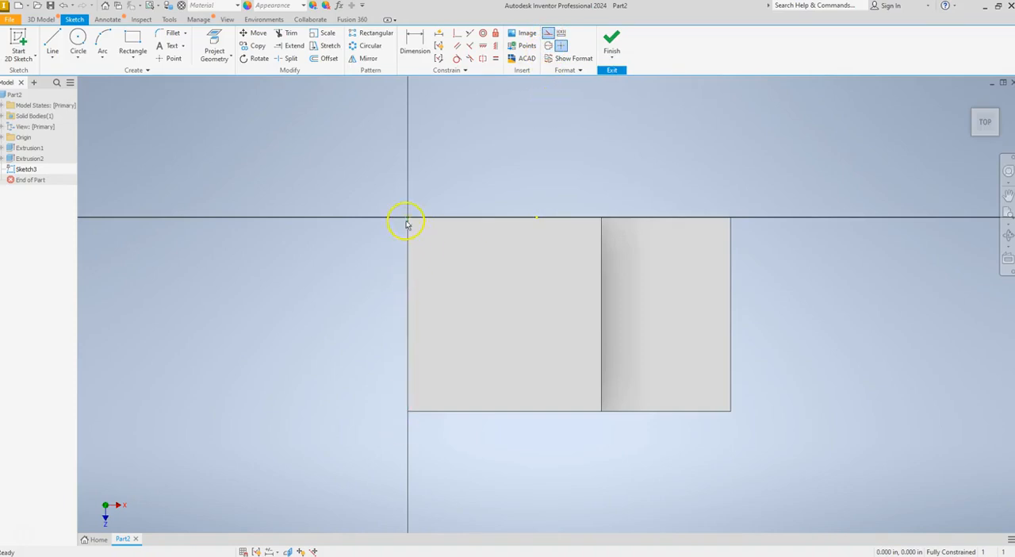
left_click(52, 40)
left_click(408, 217)
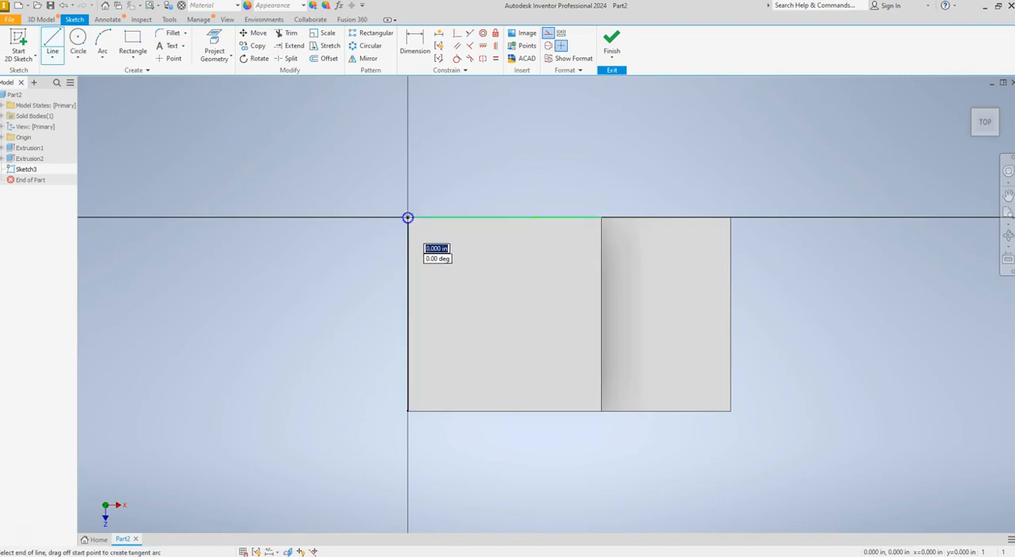
type(".5")
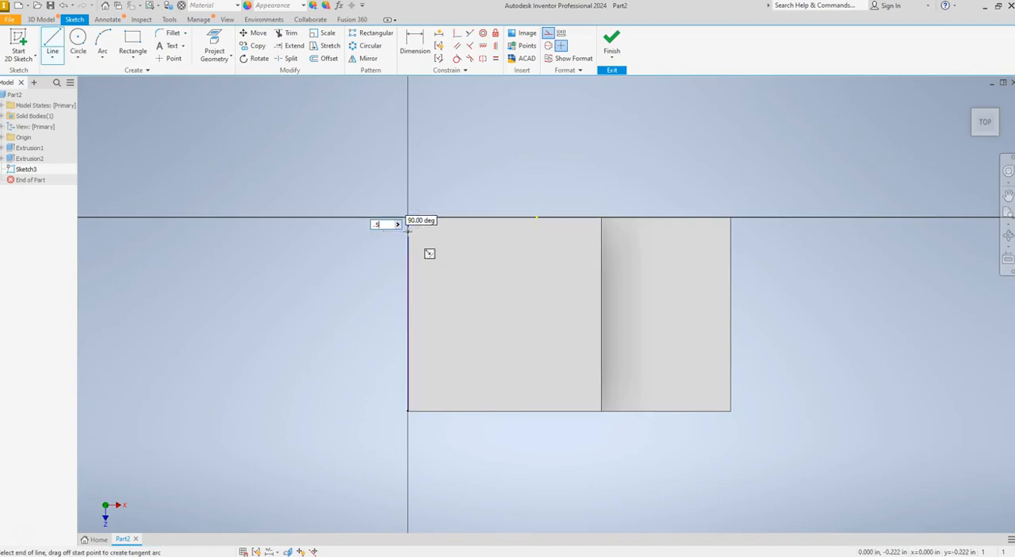
key("Return")
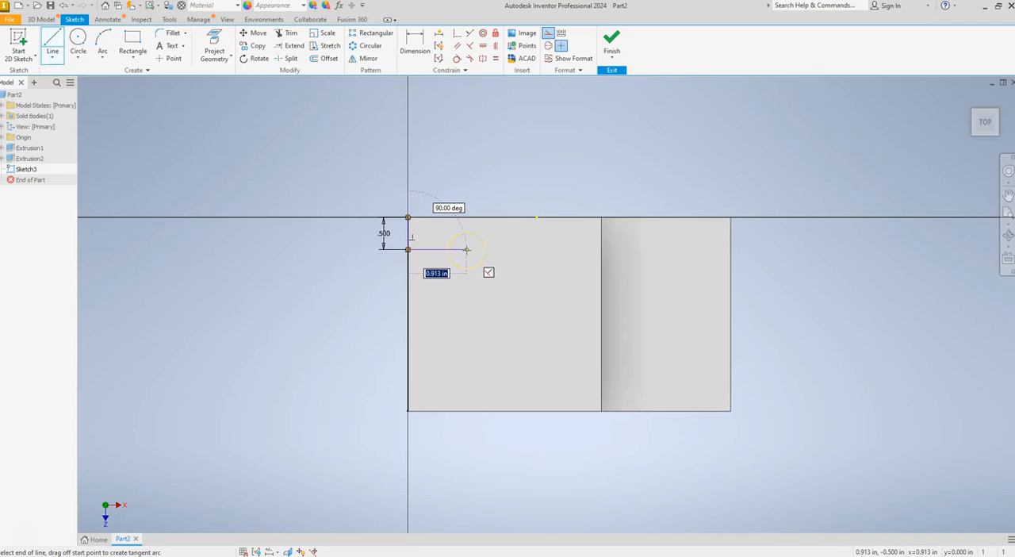
type("1")
key("Return")
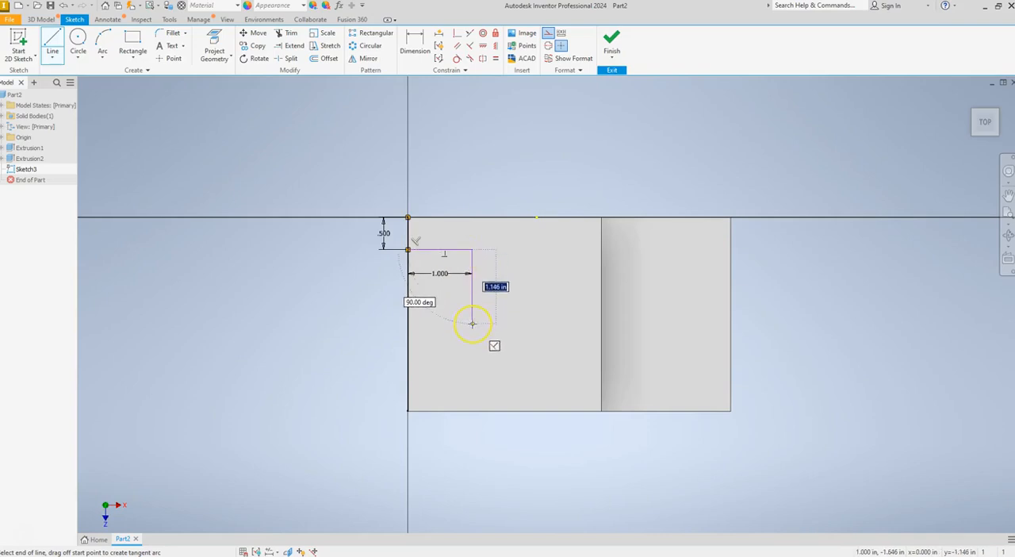
Continue the construction outline 2 in down, 1 in back to the left edge and 0.5 in down to the lower left corner
type("2")
key("Return")
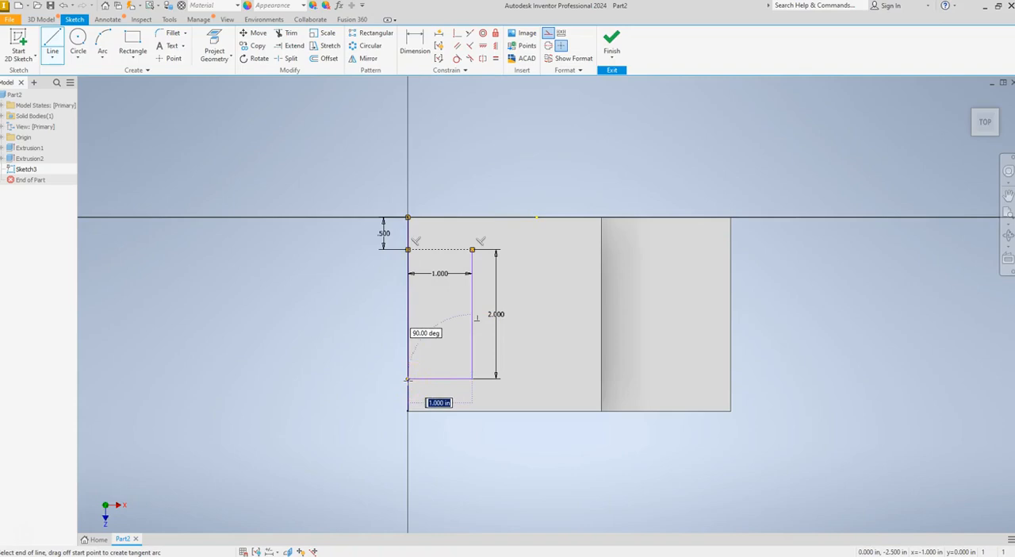
type("1")
key("Return")
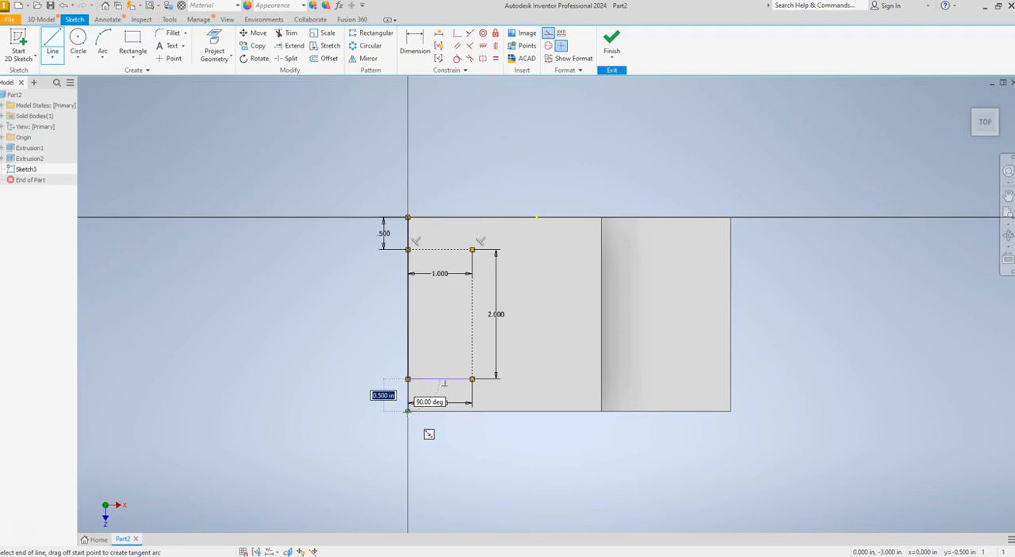
type(".5")
key("Return")
key("Escape")
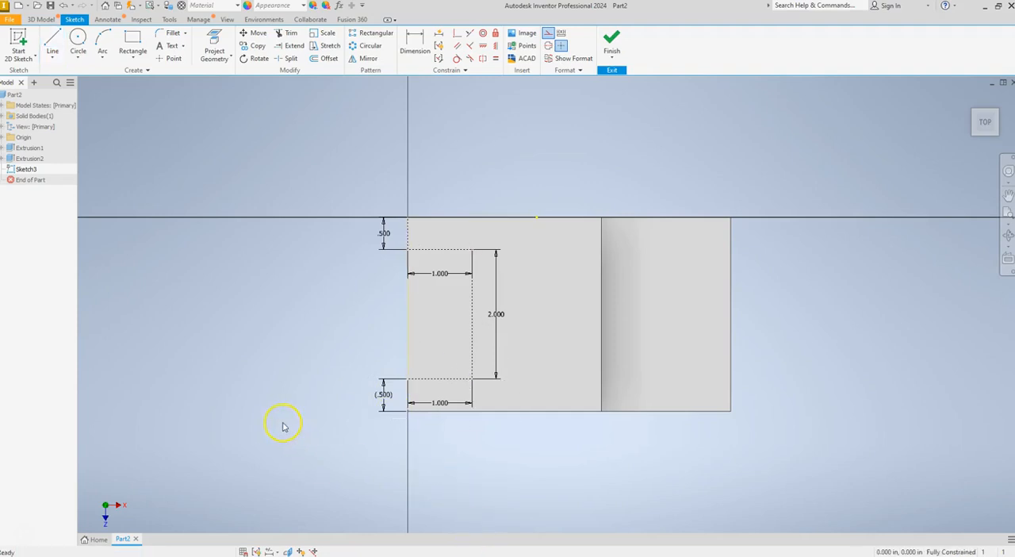
Draw a 0.5 in construction line down the left edge from the construction outline's upper left corner
left_click(547, 35)
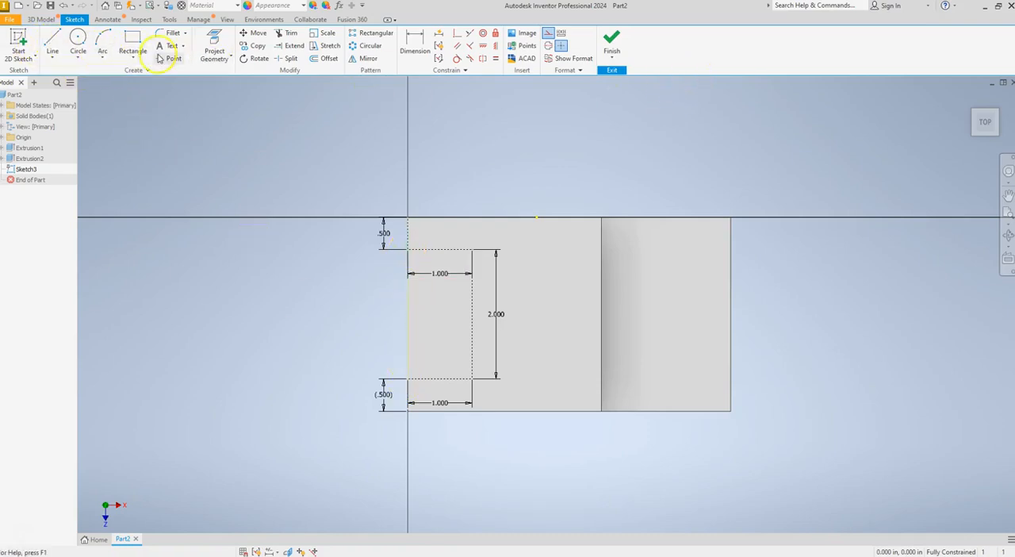
left_click(53, 45)
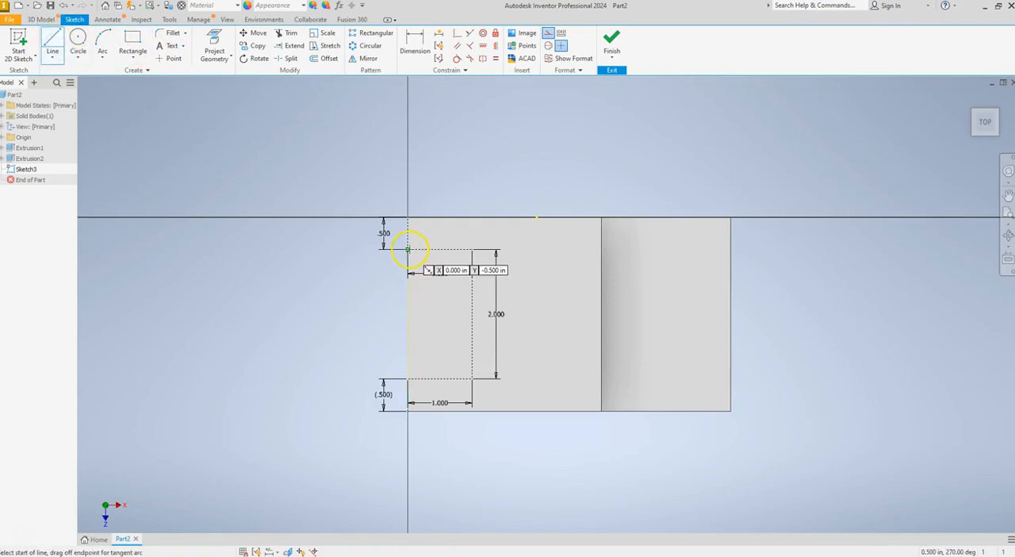
left_click(408, 249)
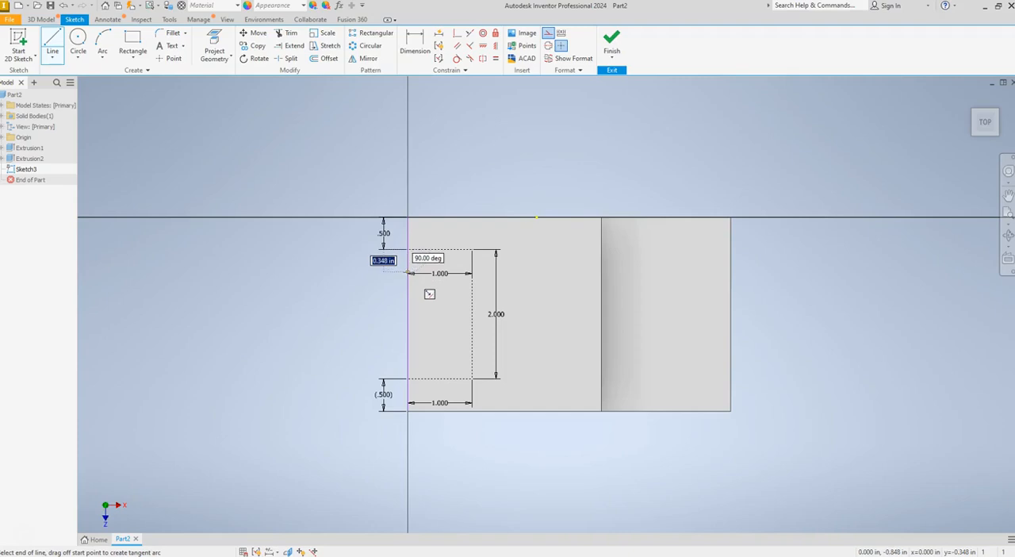
type(".5")
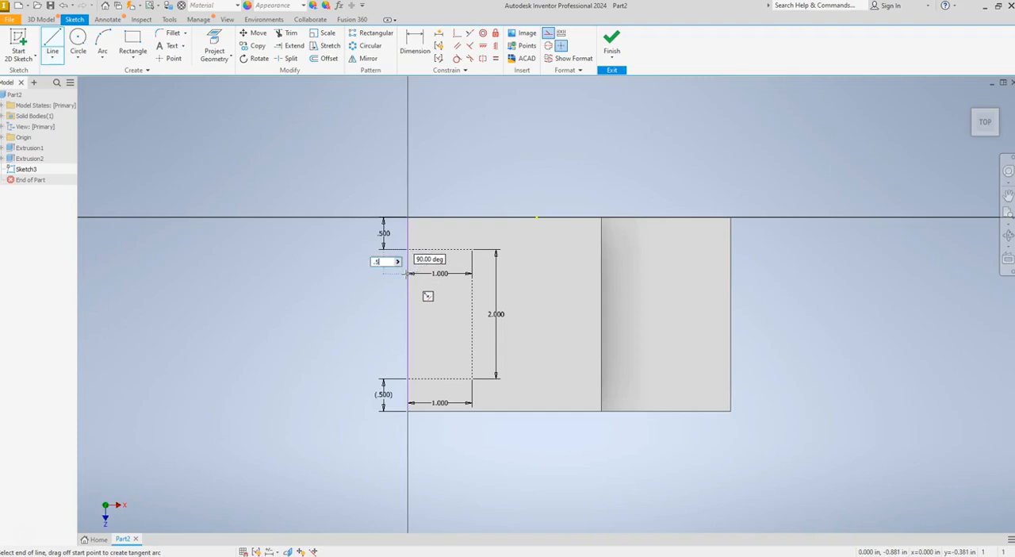
key("Return")
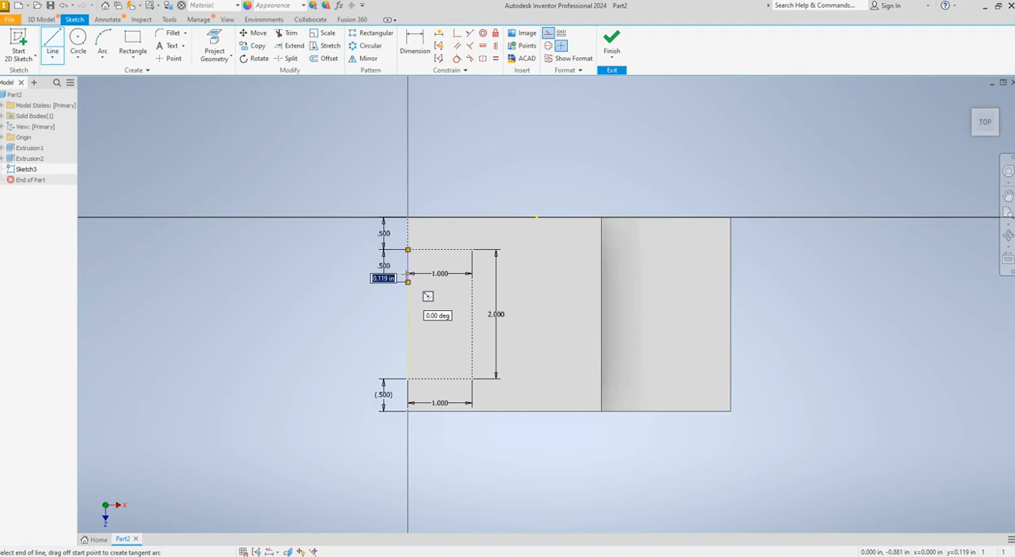
key("Escape")
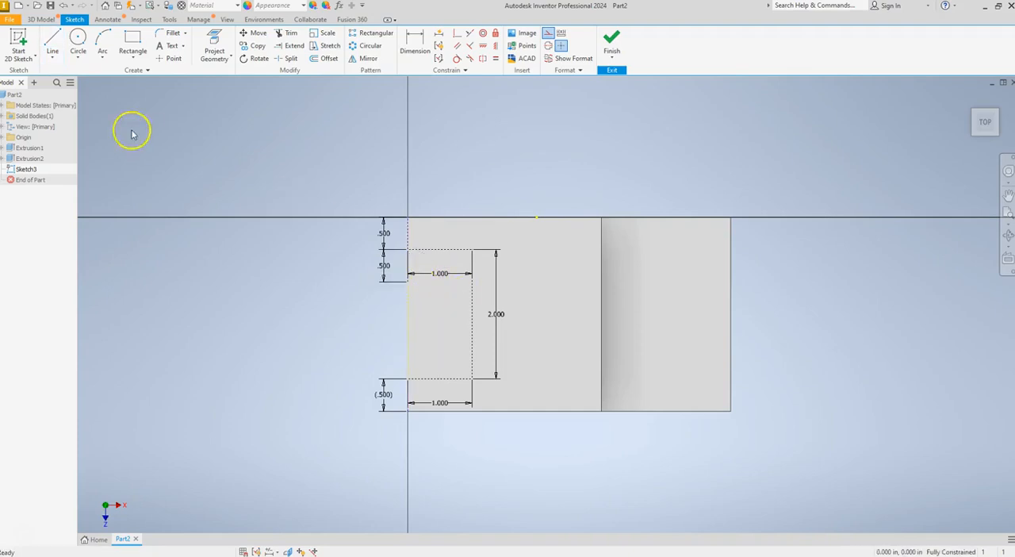
Draw a 0.5 in construction line up the left edge from the construction outline's lower left corner
left_click(52, 40)
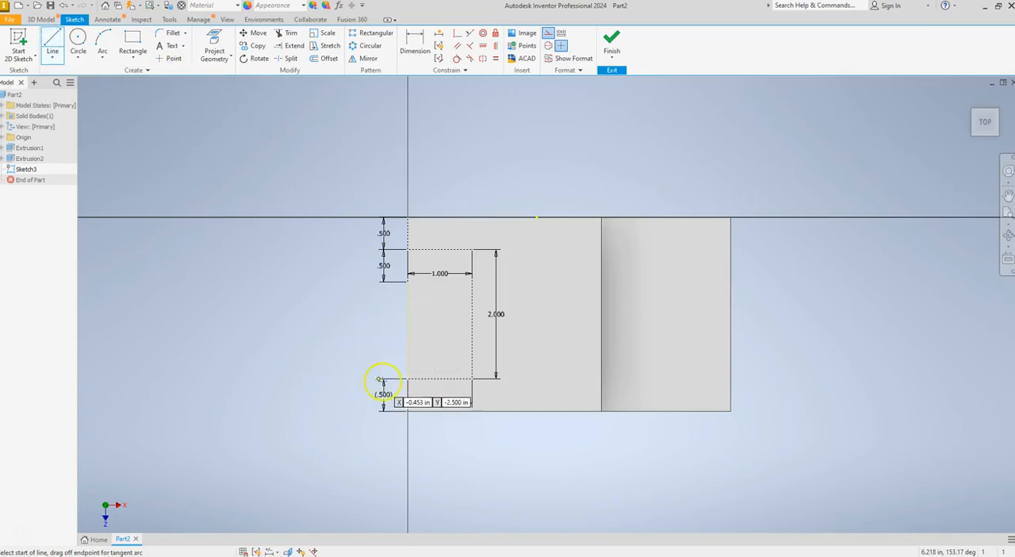
left_click(408, 378)
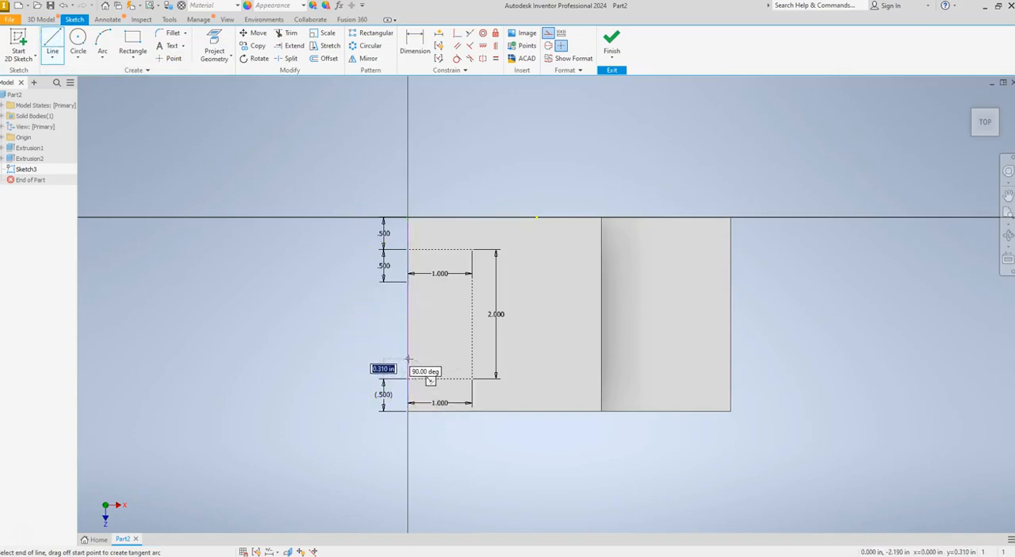
type(".5")
key("Return")
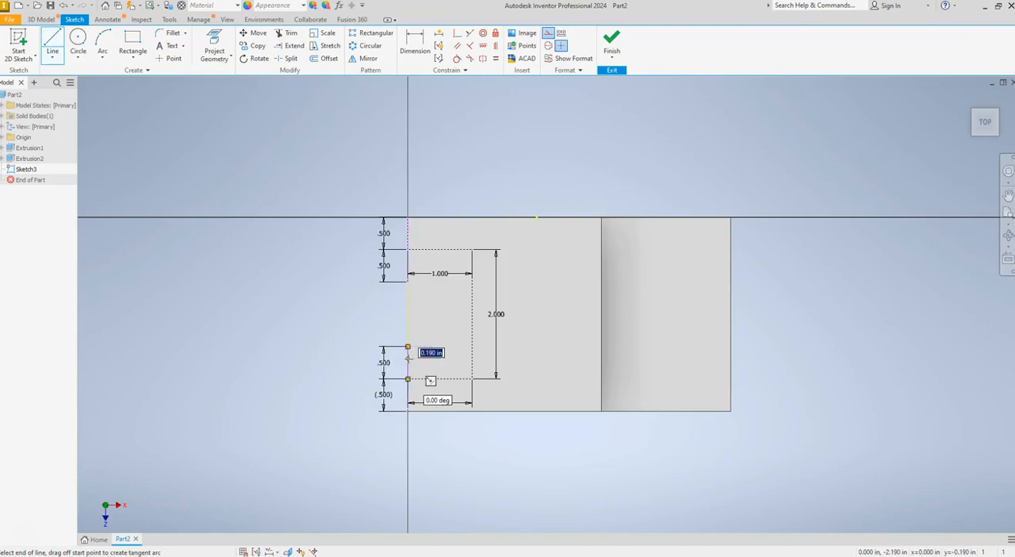
key("Escape")
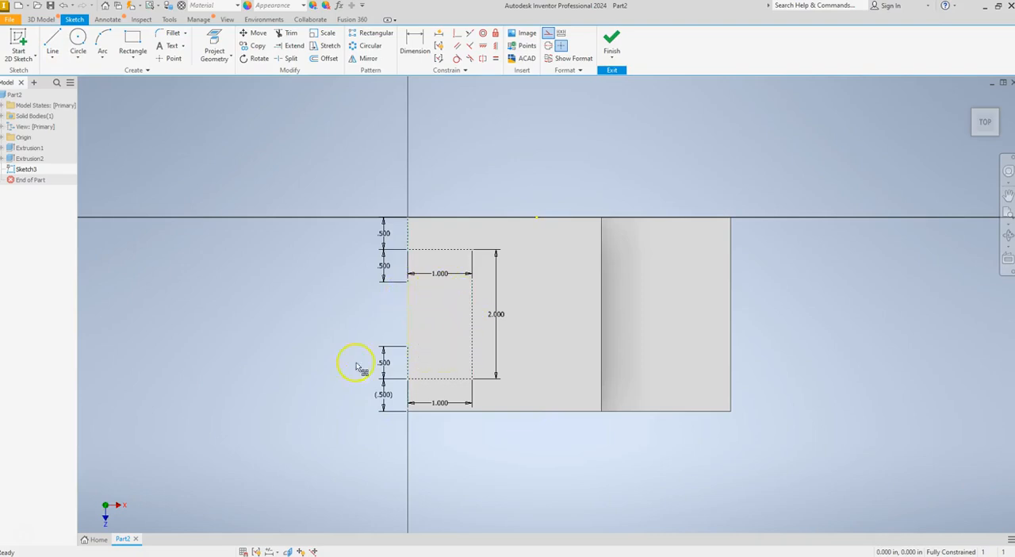
Draw a 1 by 1 in rectangle from the end of the upper 0.5 in edge line across to the 2 in vertical construction line
left_click(132, 41)
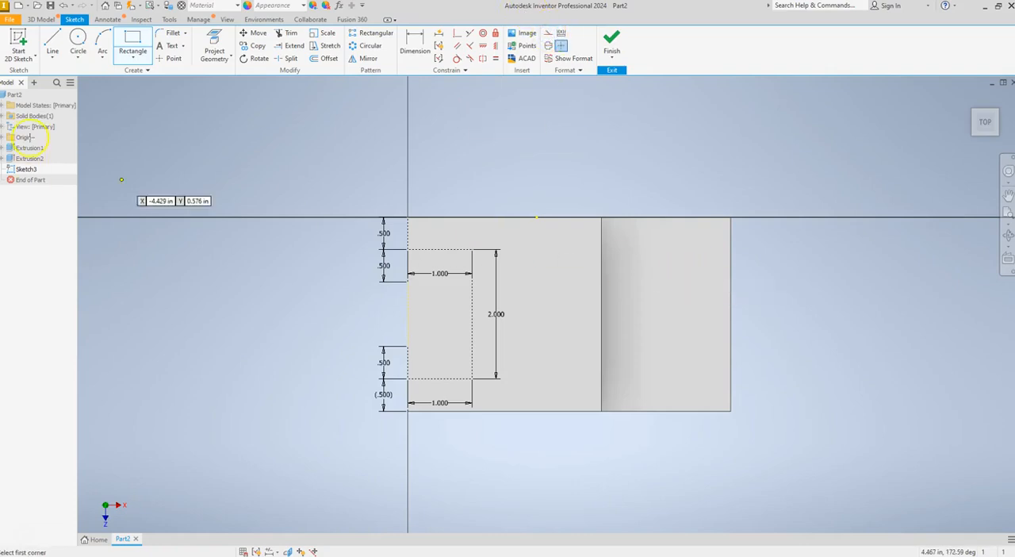
left_click(408, 280)
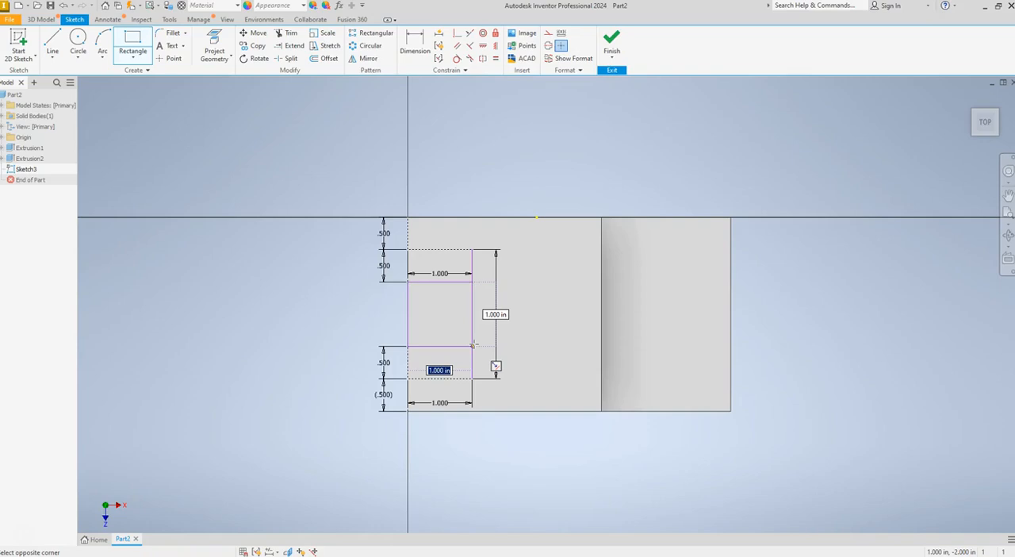
left_click(472, 346)
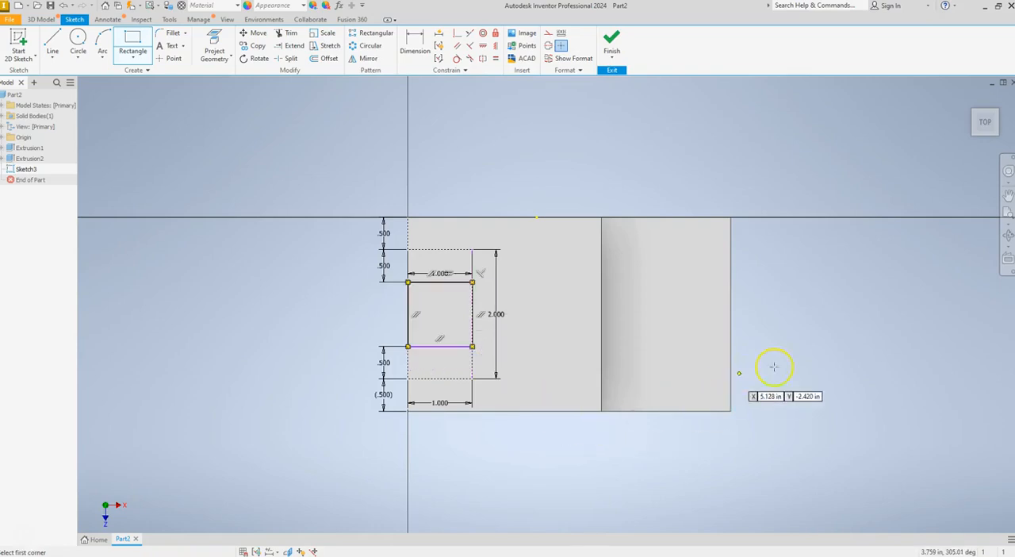
Switch to the assignment page in the browser and examine the Step 11 sketch and the Step 12 notch figure
key("e")
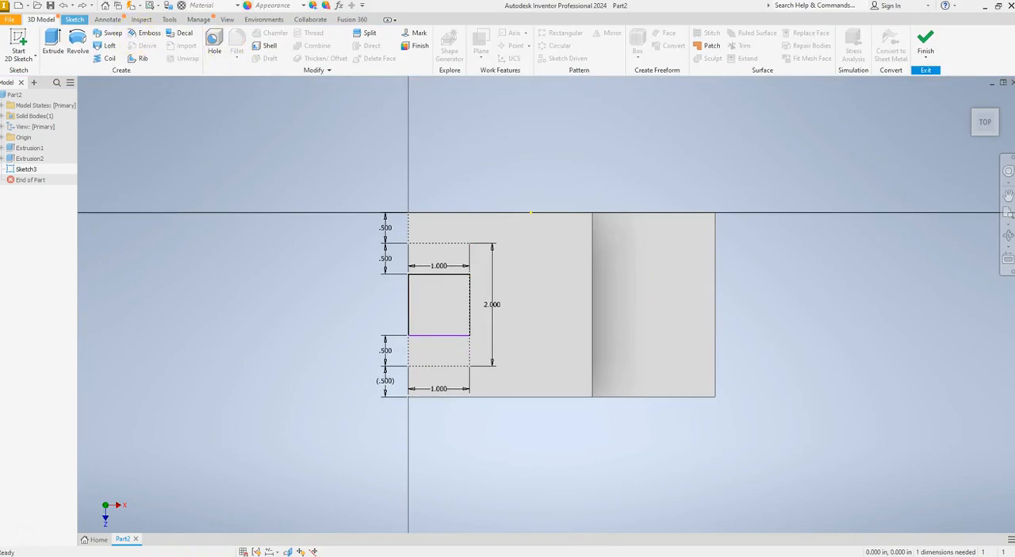
key("alt+Tab")
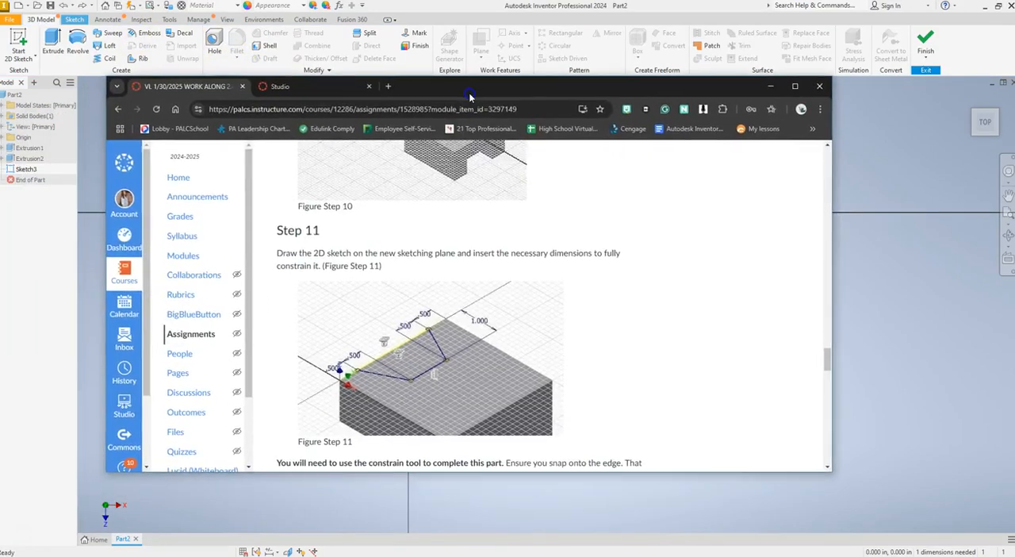
left_click(793, 87)
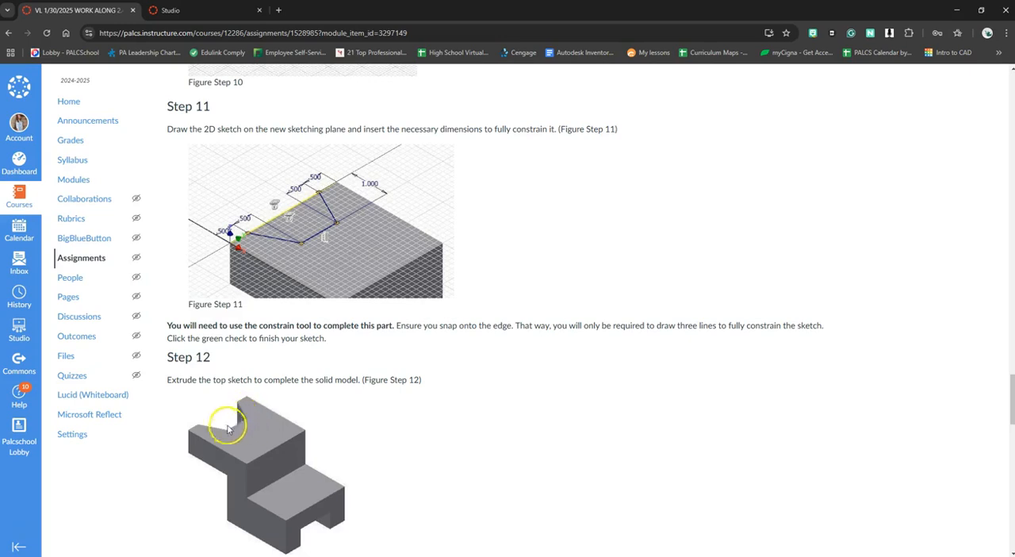
left_click_drag(537, 16, 0, 158)
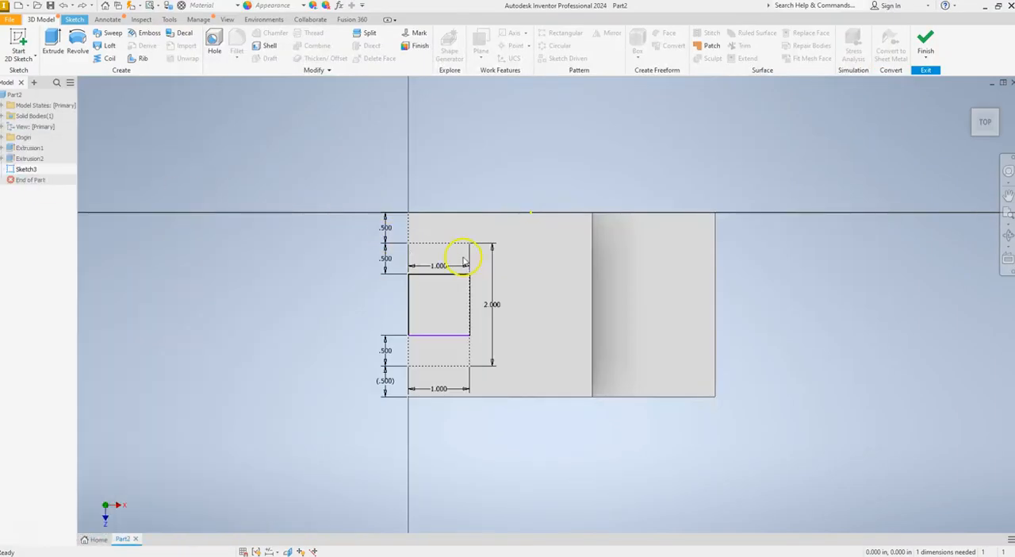
Draw two angled lines joining the construction outline's upper and lower left corners to the square's nearest right-hand corners
left_click(75, 20)
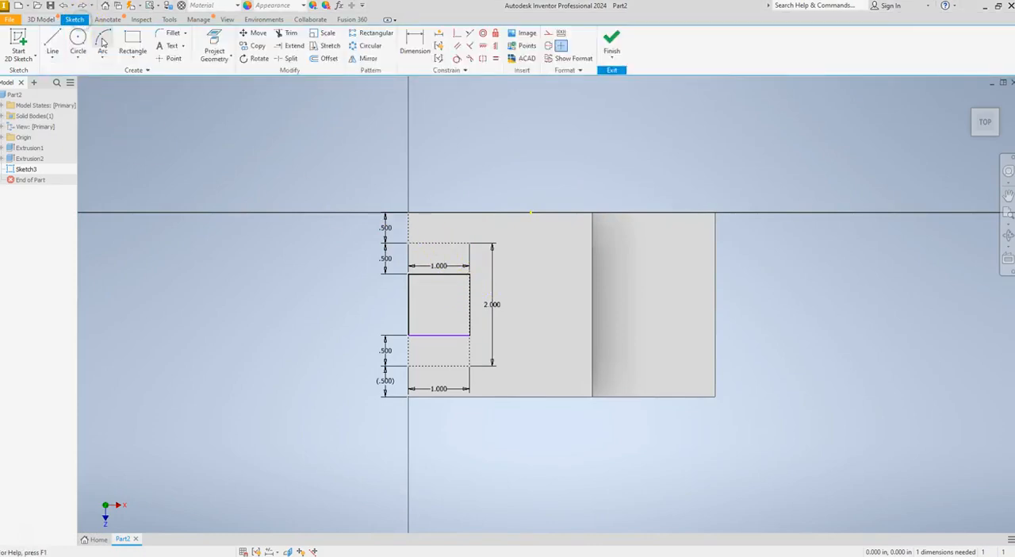
left_click(52, 46)
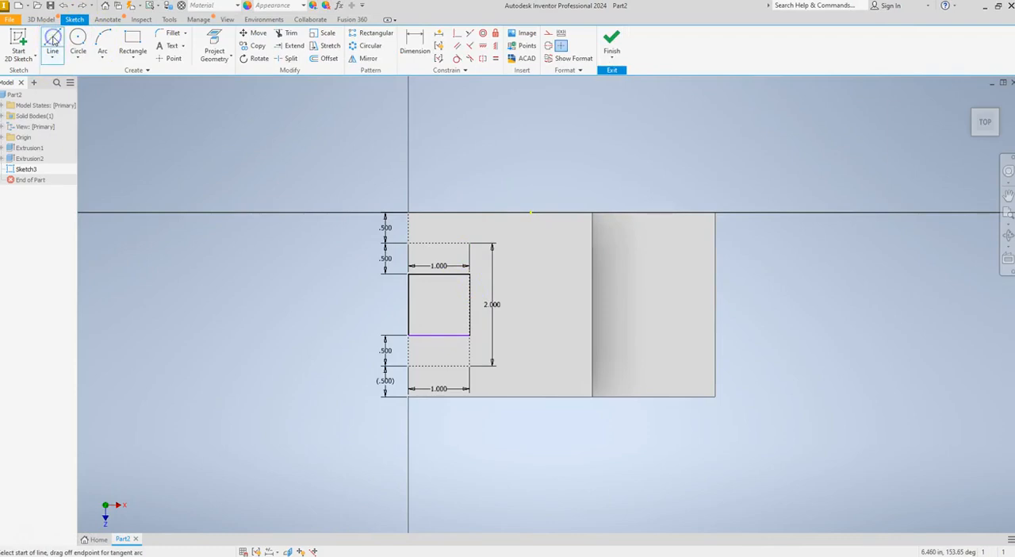
left_click(407, 243)
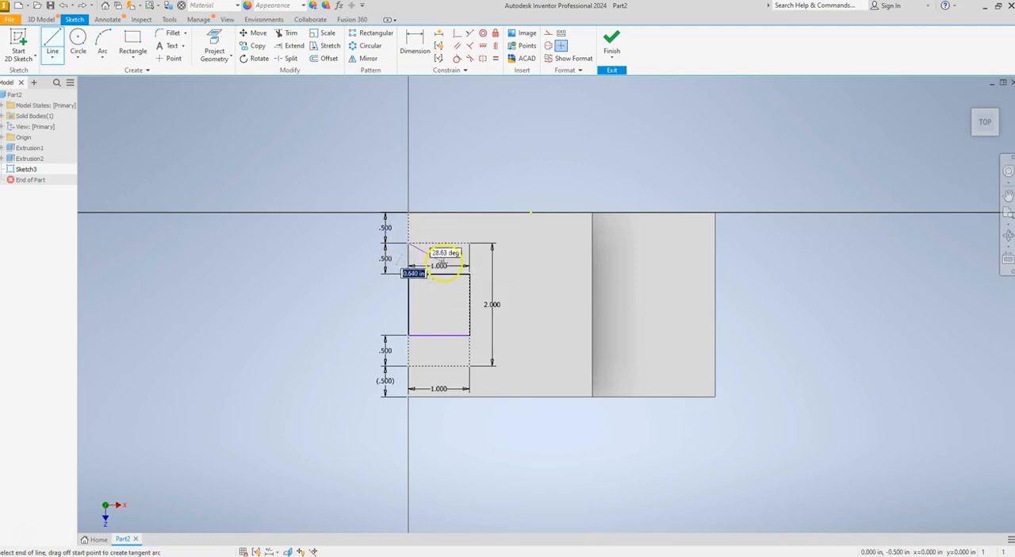
left_click(470, 273)
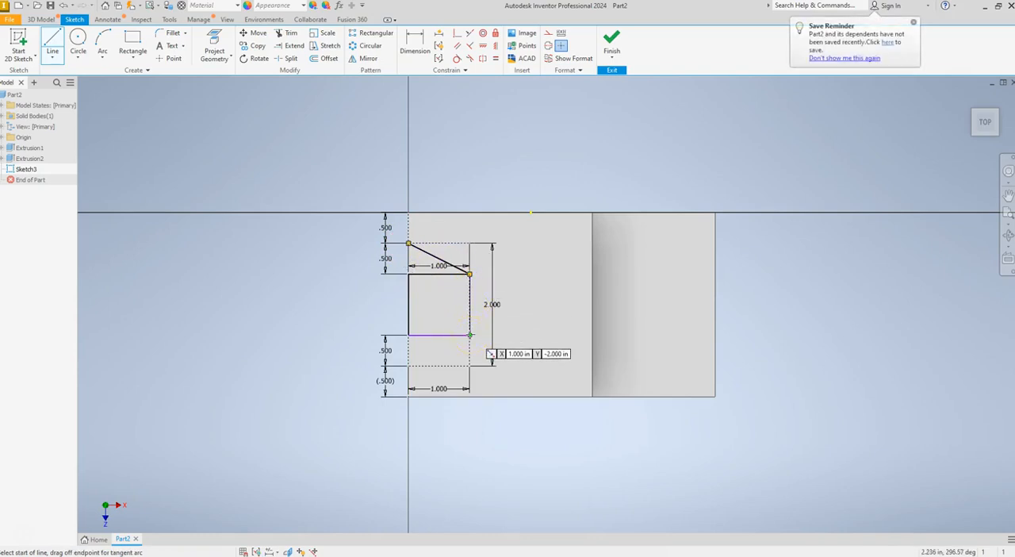
left_click(470, 334)
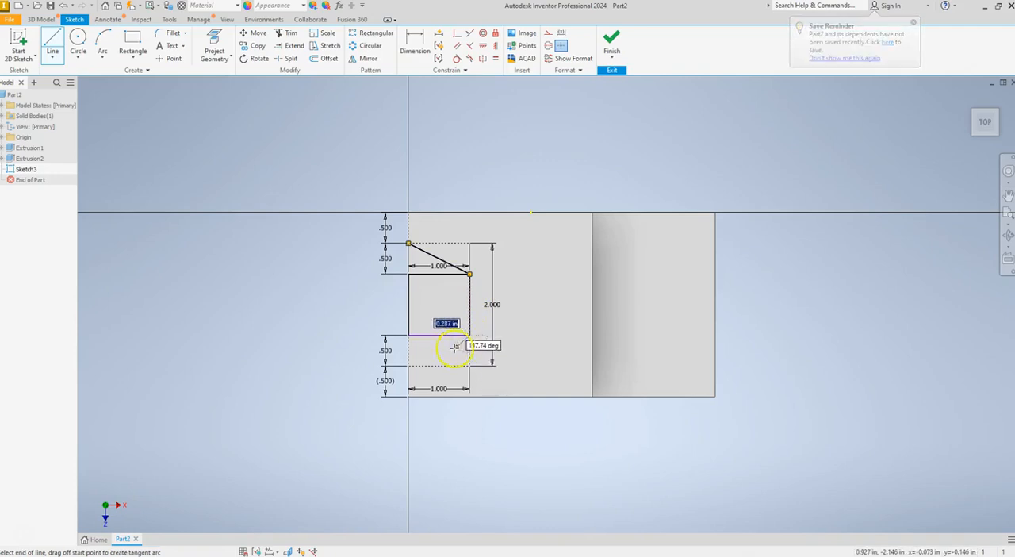
left_click(408, 365)
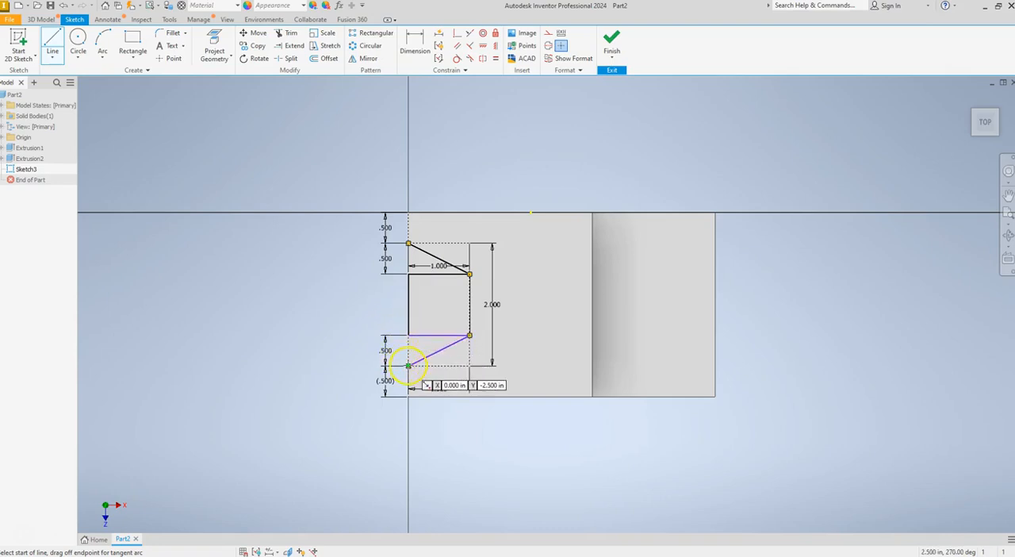
key("Escape")
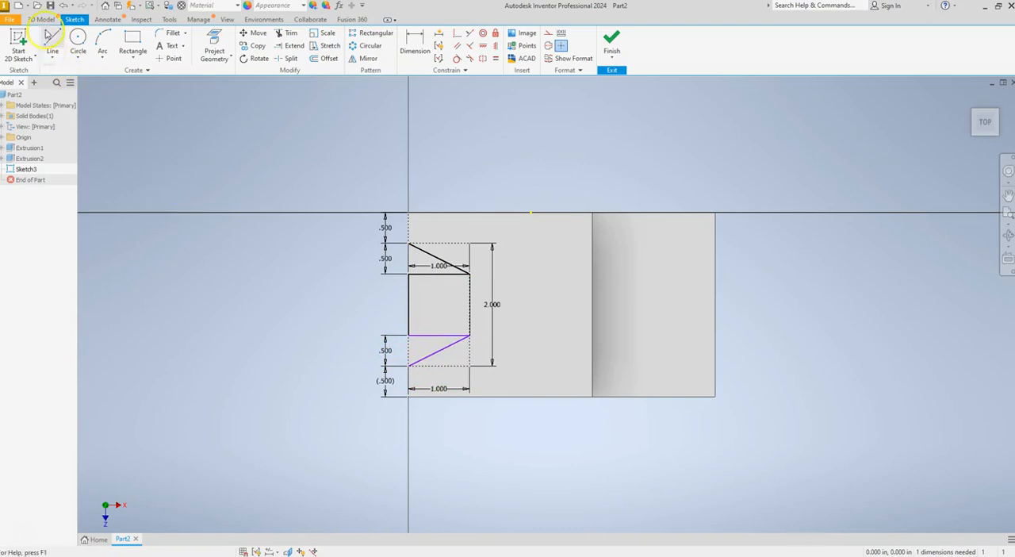
Close the notch profile with a vertical line along the left edge between the outer ends of the two angled lines
left_click(51, 46)
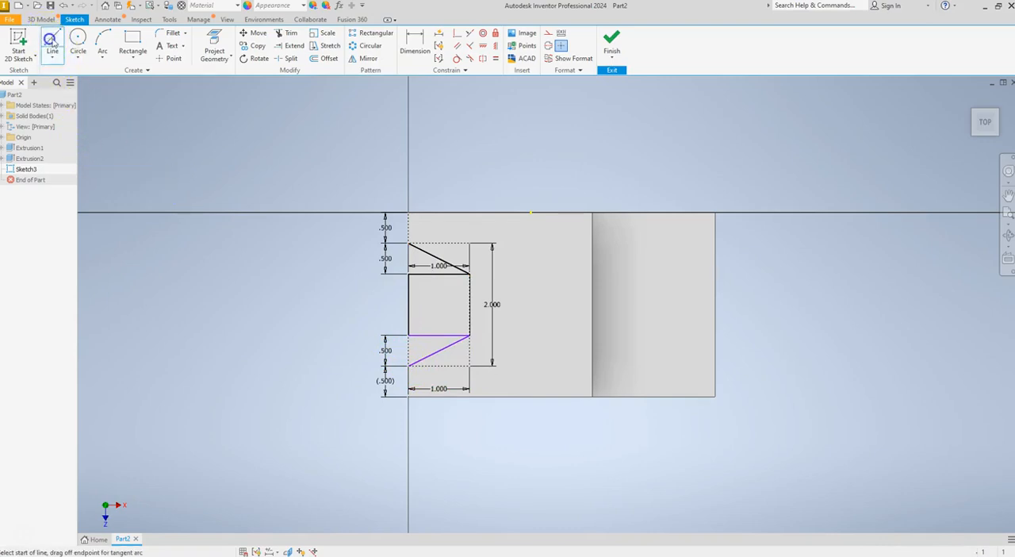
left_click(408, 364)
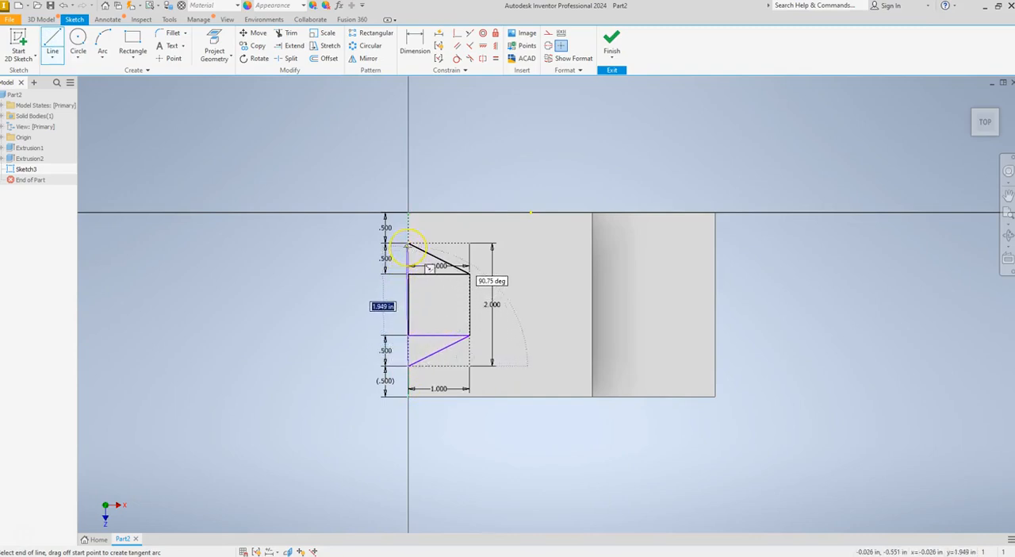
left_click(409, 244)
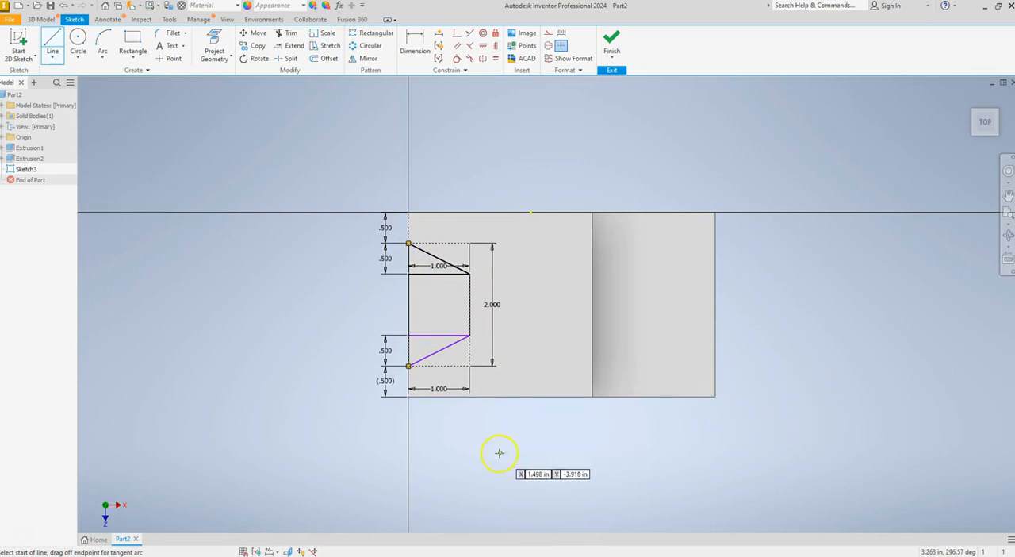
key("Escape")
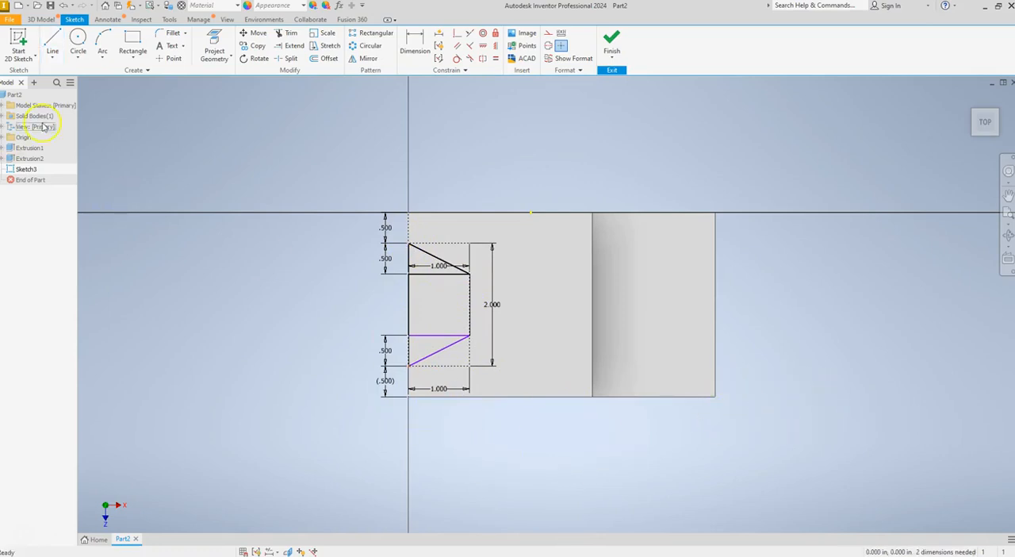
Extrude the two triangles and the square between them as a 3 in cut in the flipped direction, into the part
left_click(41, 19)
left_click(51, 39)
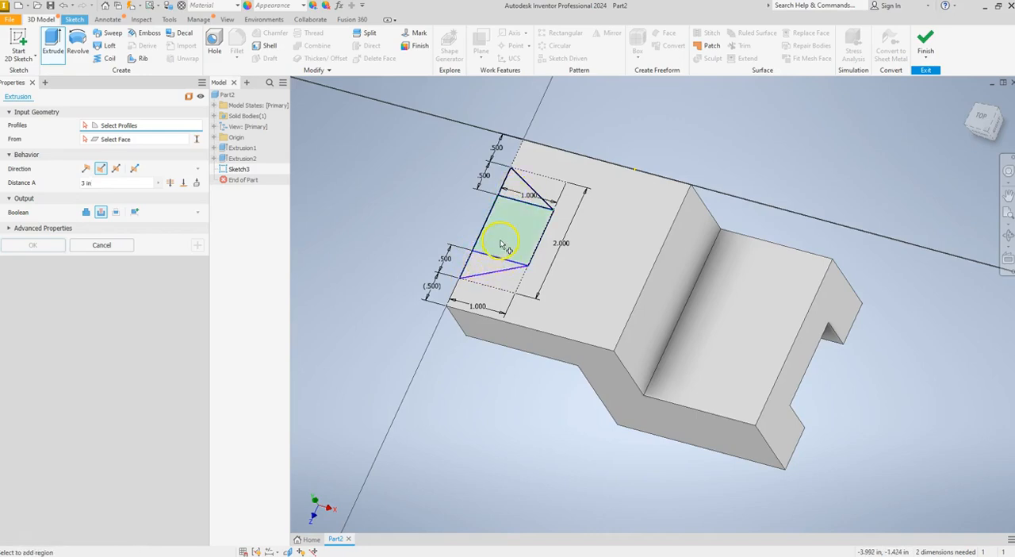
left_click(514, 185)
left_click(508, 232)
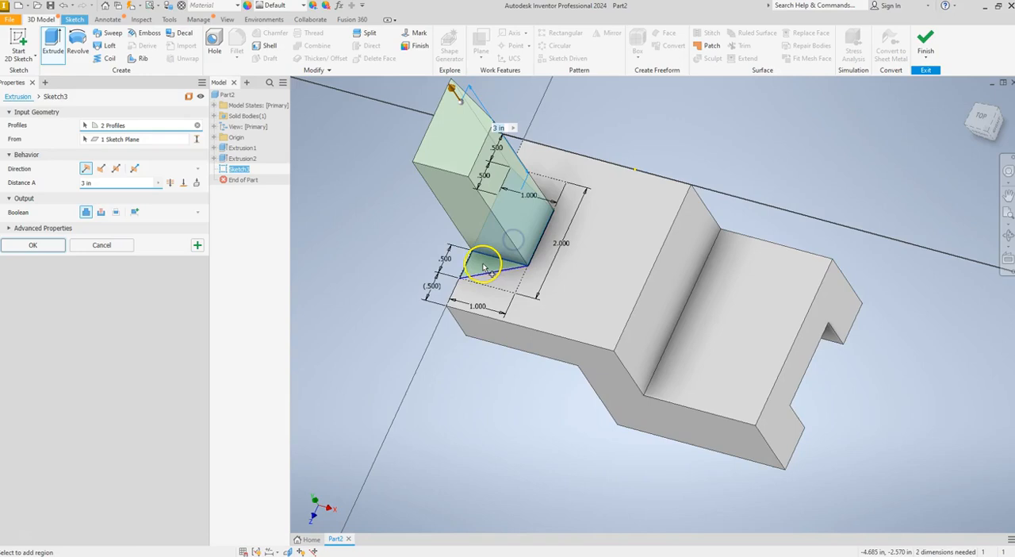
left_click(481, 264)
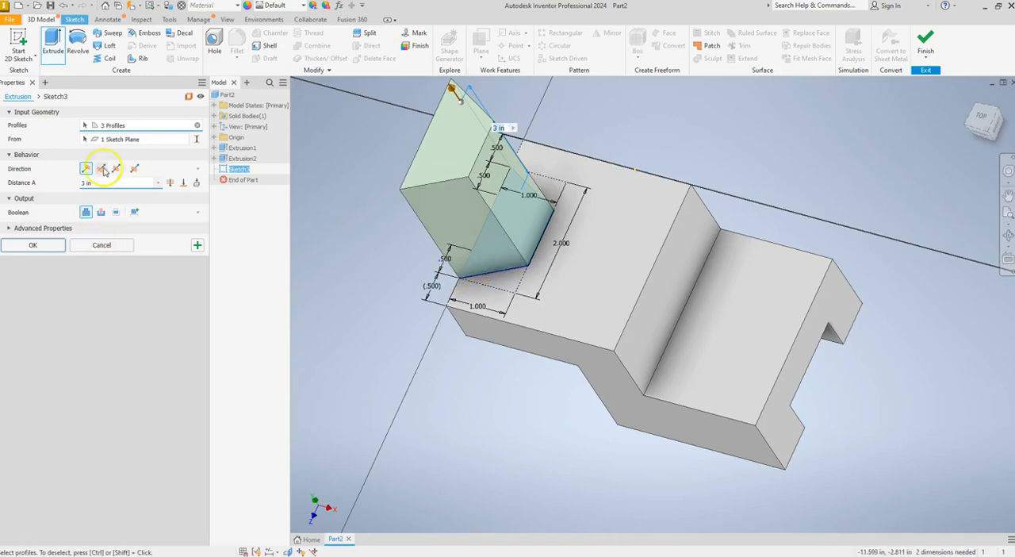
left_click(102, 168)
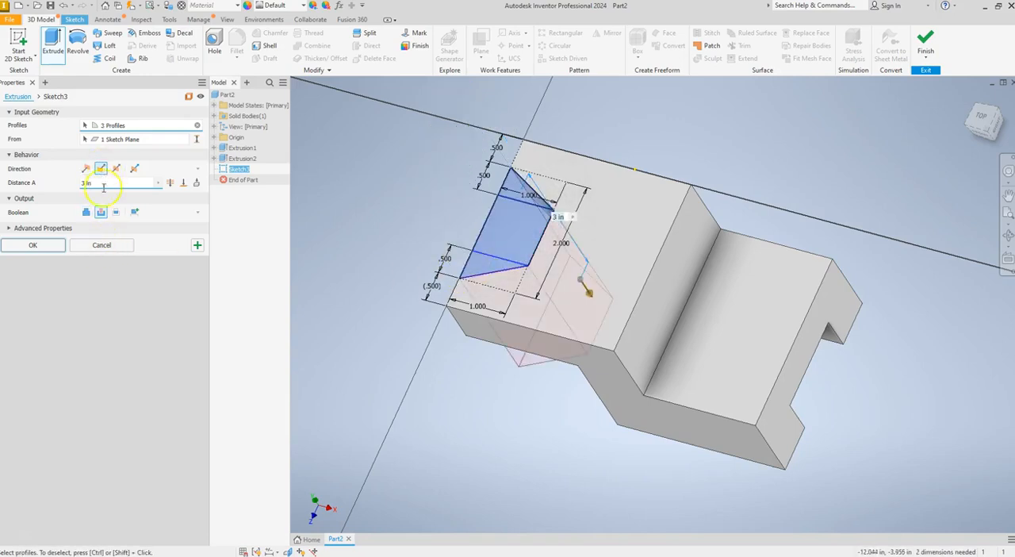
left_click(50, 244)
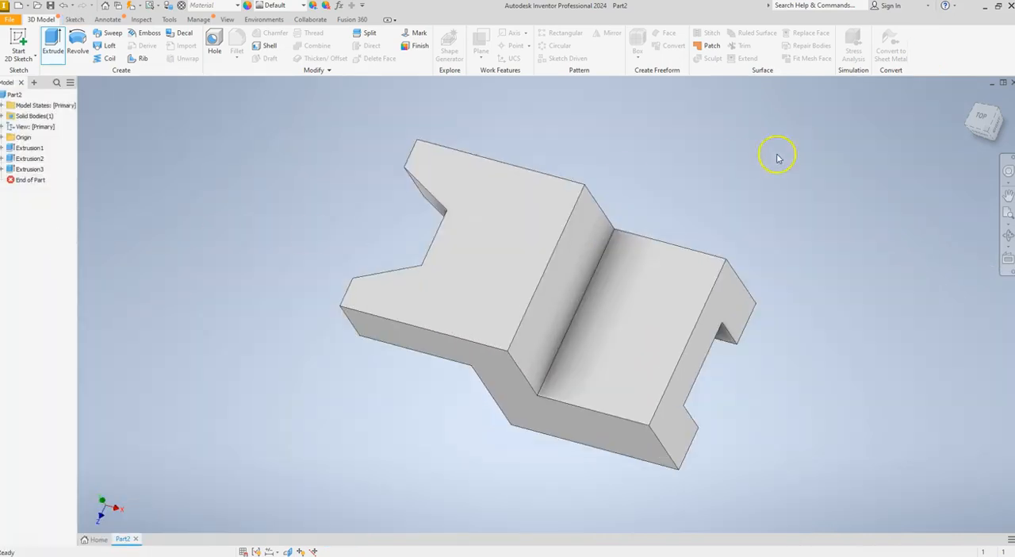
Save the part in CAD Folder as Inventor Workalong 10-1 (2)
left_click(972, 99)
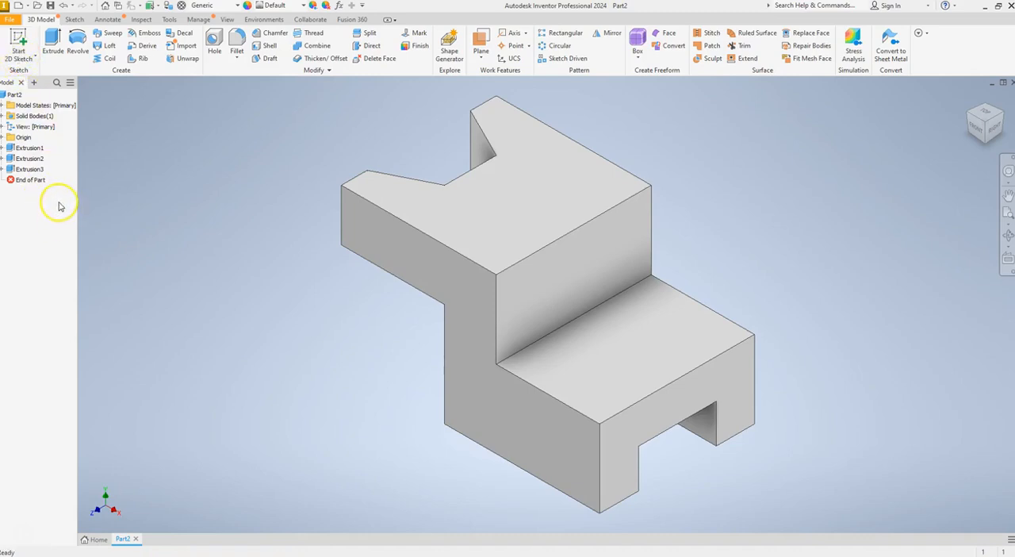
left_click(121, 544)
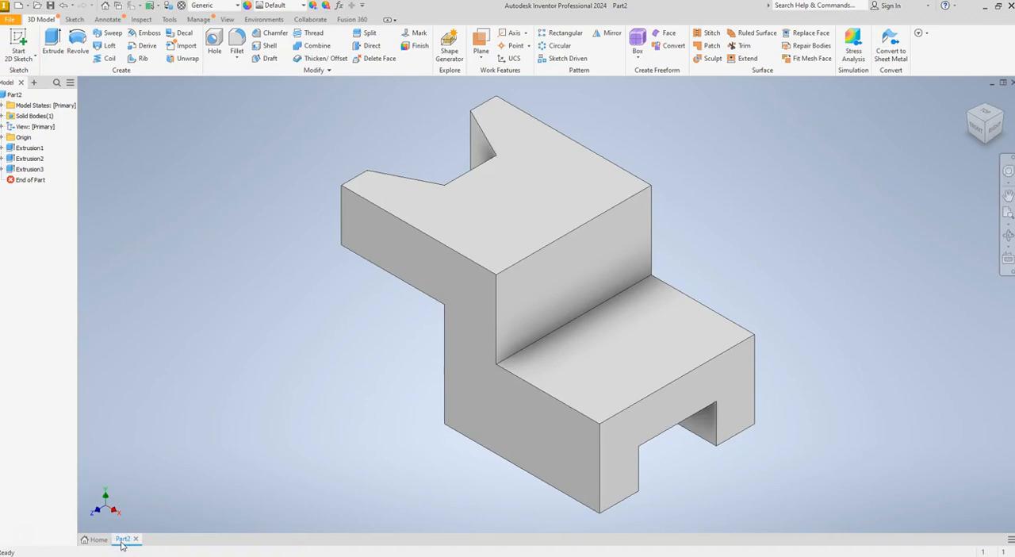
left_click(122, 544)
left_click(123, 539)
right_click(123, 542)
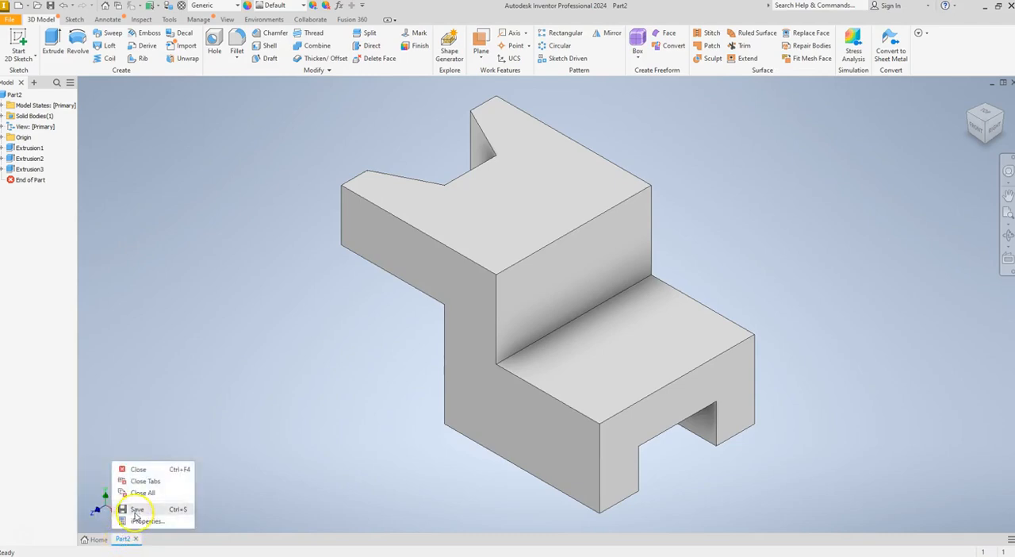
left_click(136, 509)
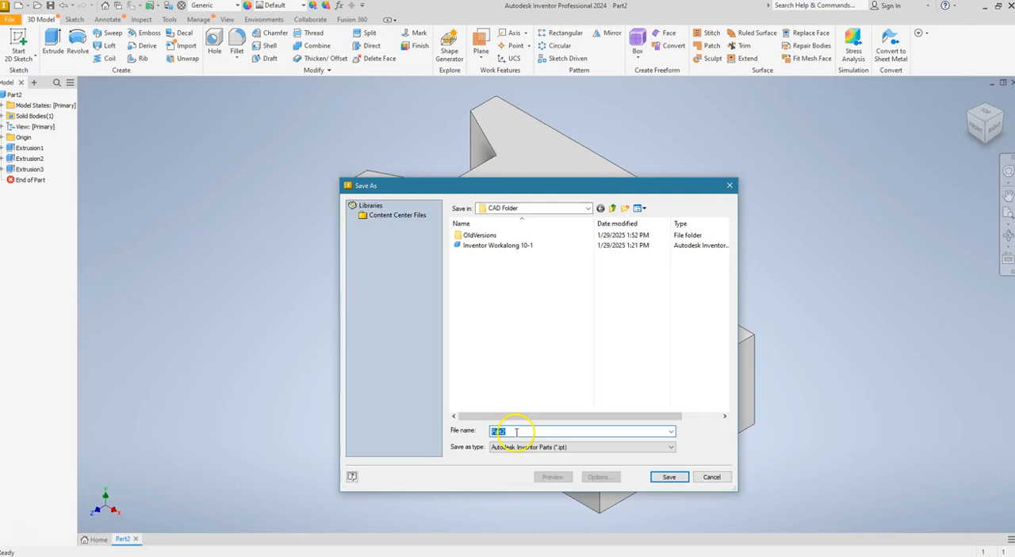
type("Inventor Workalong 10-1 (2")
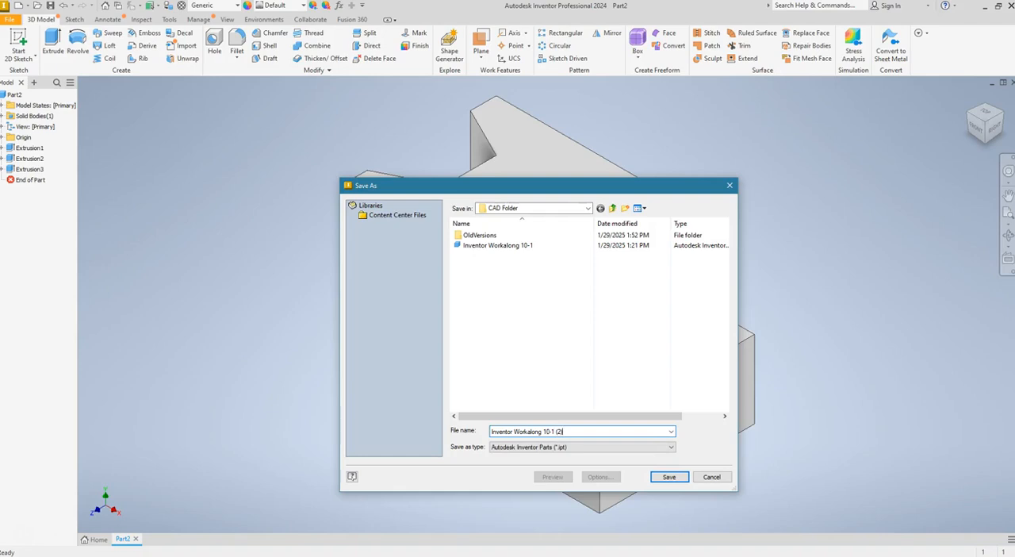
left_click(670, 477)
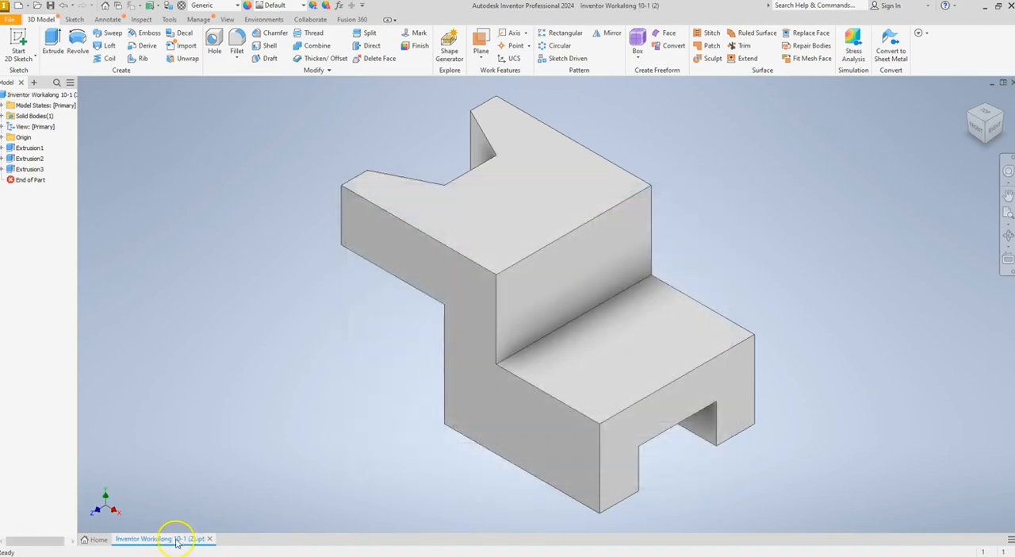
Create a new drawing from the PALCS Title Block.idw template
left_click(31, 94)
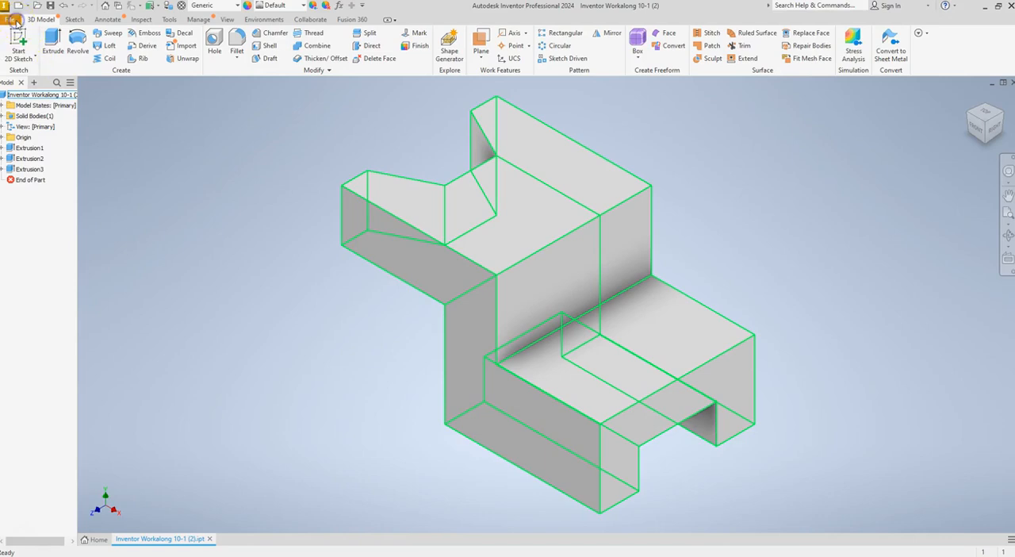
left_click(11, 19)
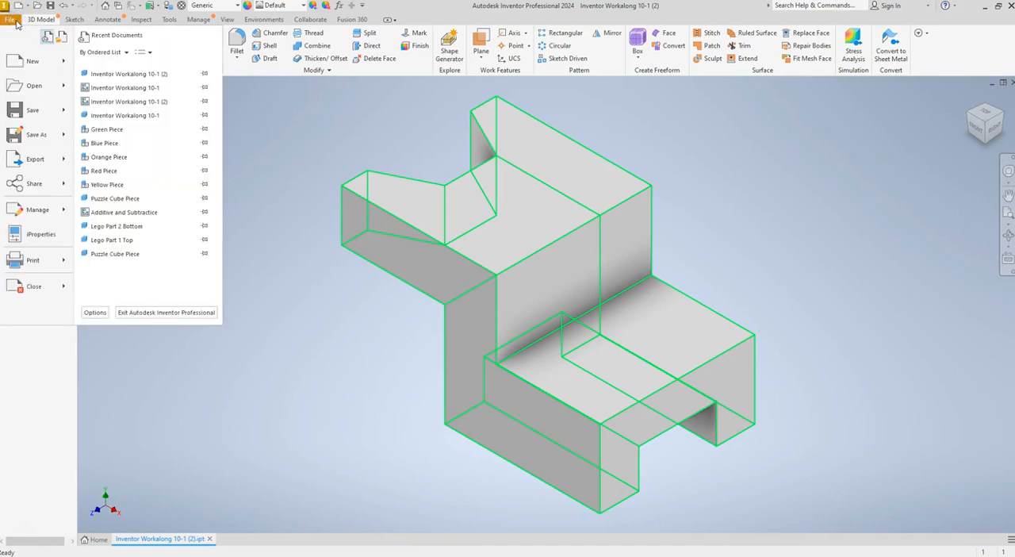
left_click(48, 68)
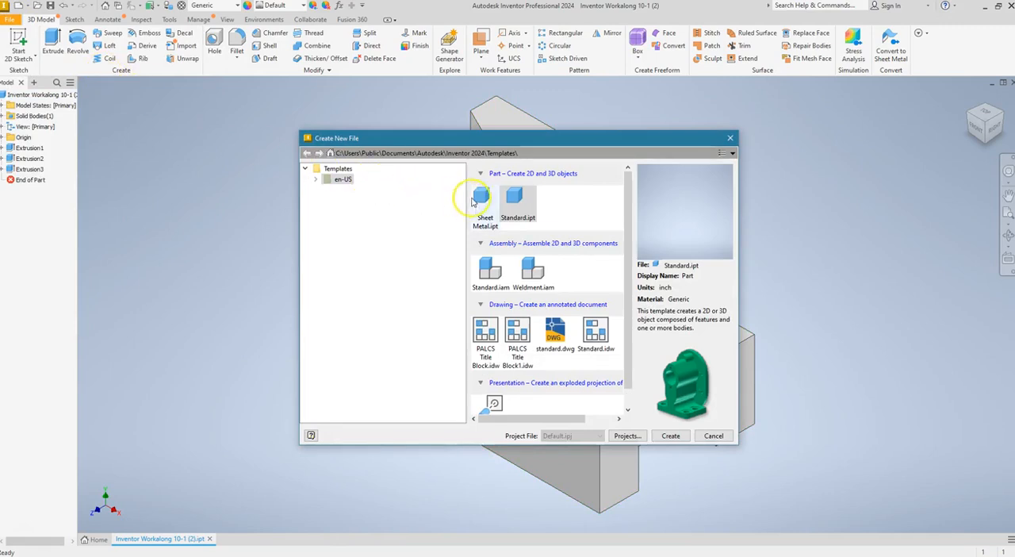
left_click(484, 336)
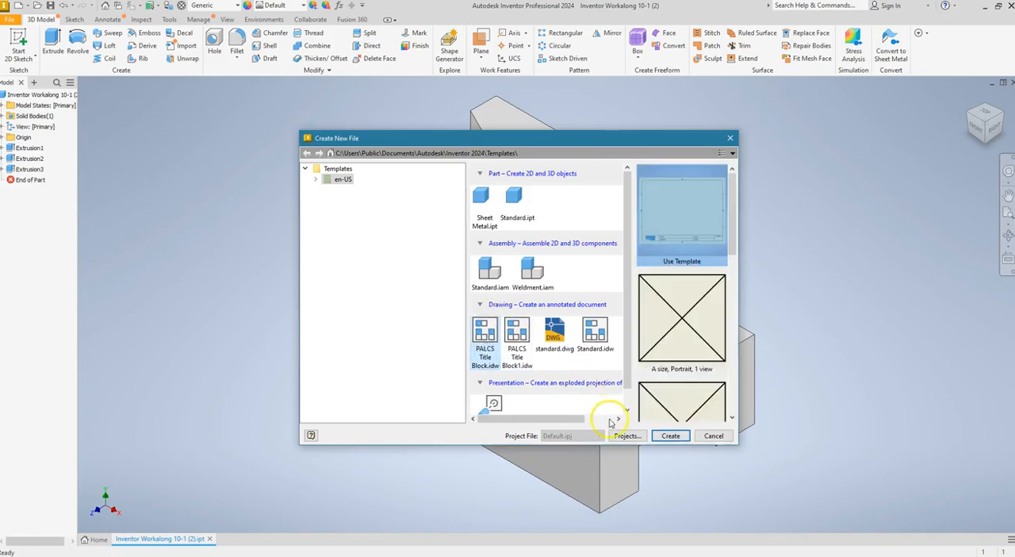
left_click(671, 436)
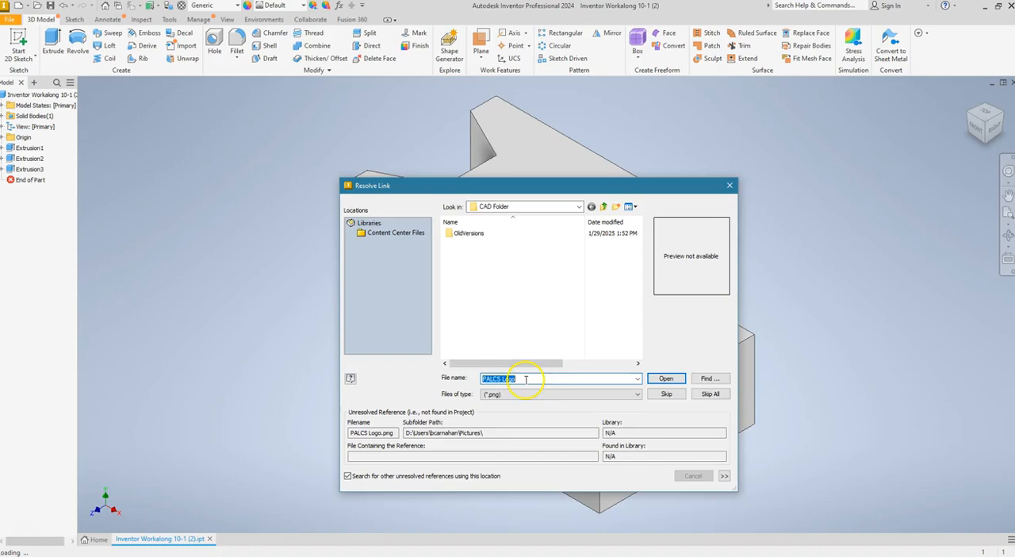
Try to resolve the missing PALCS Logo link with the file Inventor Workalong 10-1 (2)
type("Inventor W")
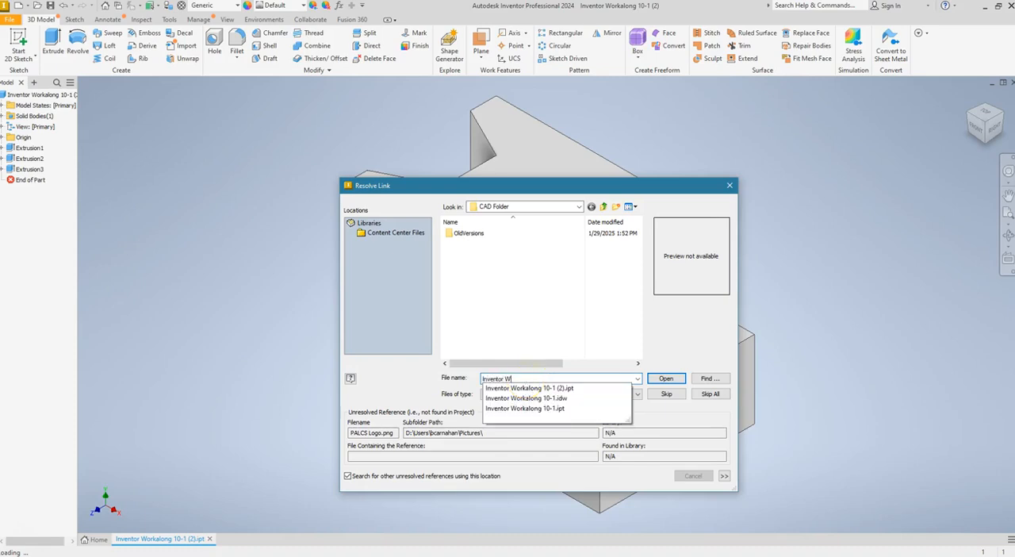
type("orkalong 10-1 (2")
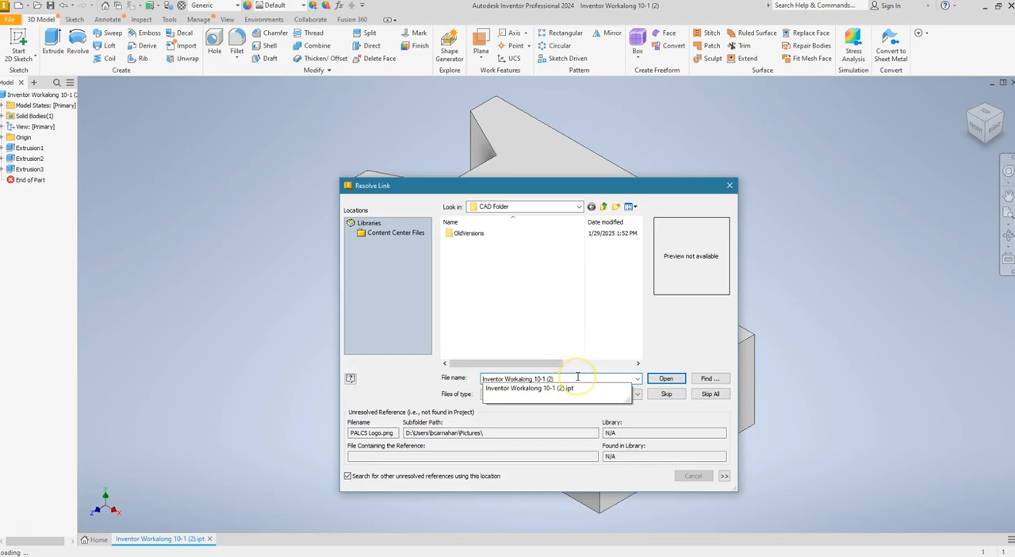
left_click(663, 379)
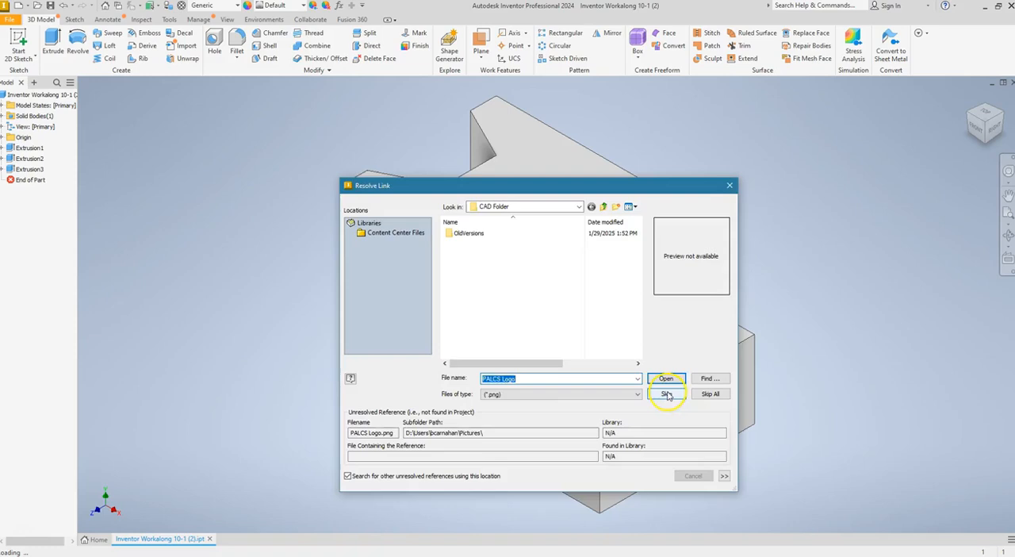
Skip the unresolved PALCS Logo image link
left_click(667, 393)
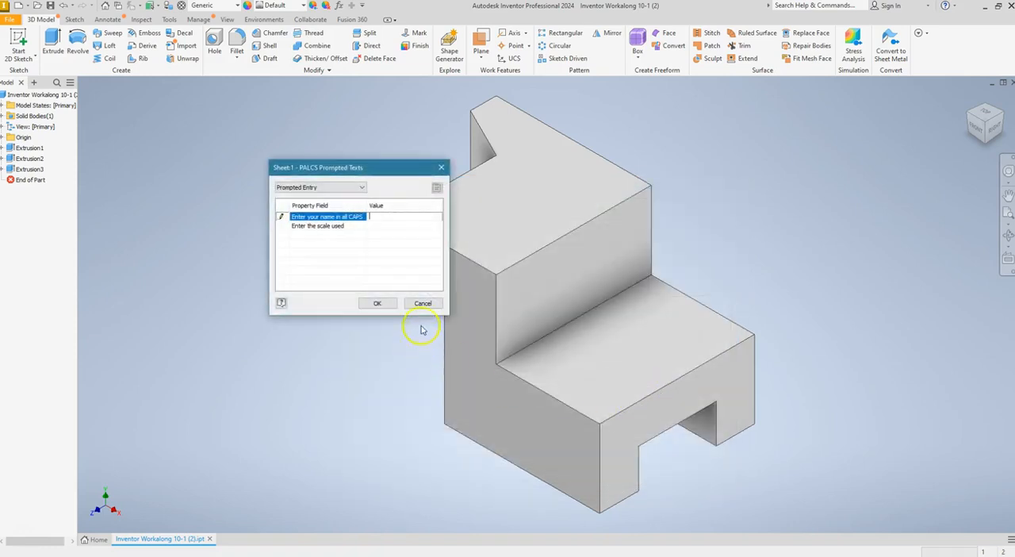
Fill in the PALCS title block prompts with the drafter's name in all caps and a scale of 1:1
type("MRS. SHIRLEY")
key("Return")
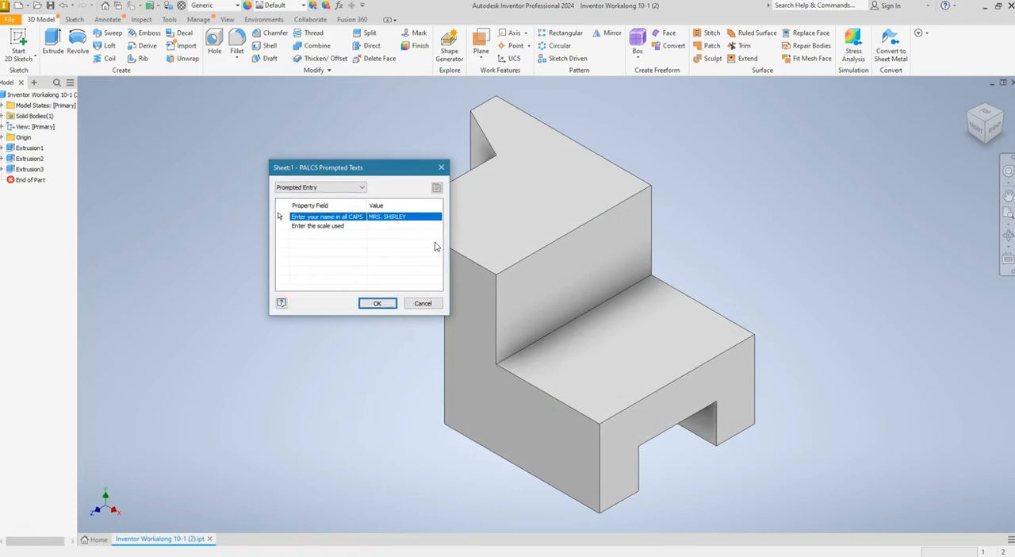
left_click(404, 225)
type("1:1")
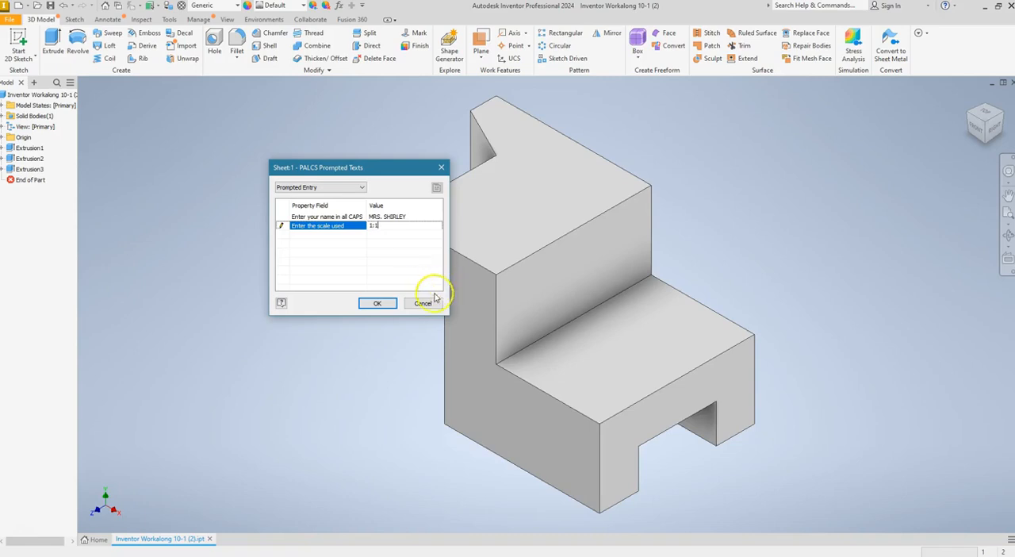
left_click(385, 303)
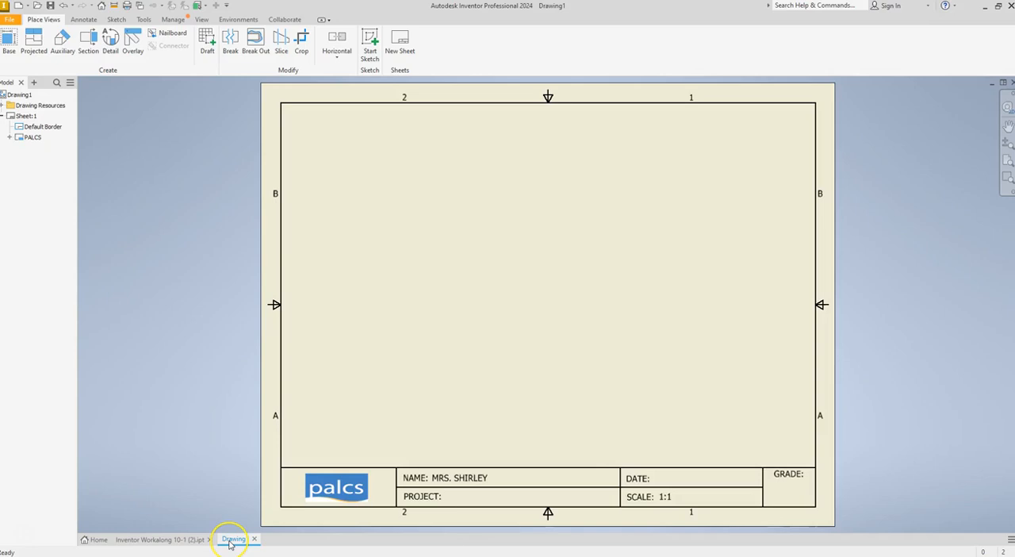
Save the new drawing in CAD Folder as Inventor Workalong 10-1 (2)
mouse_move(230, 545)
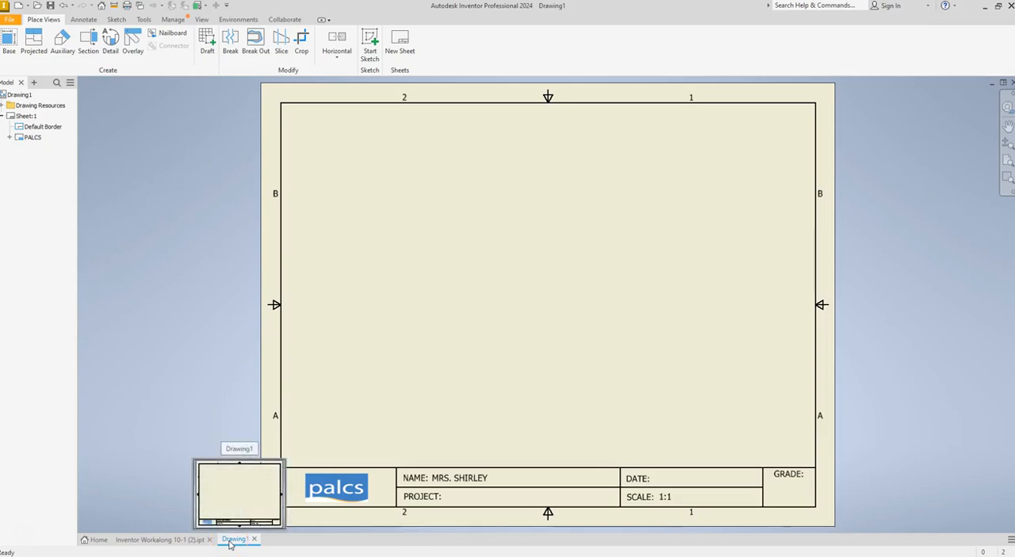
right_click(232, 540)
left_click(242, 507)
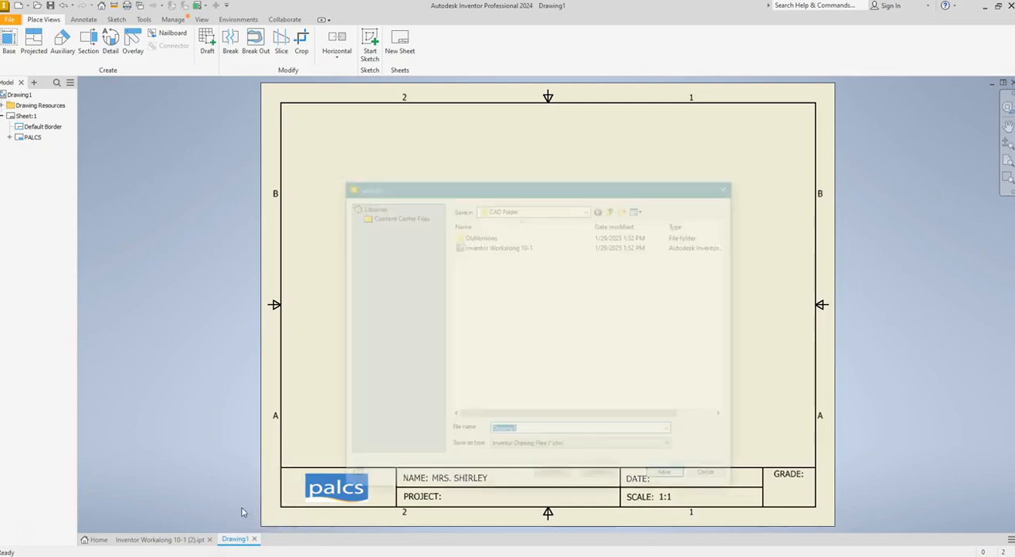
type("Inve")
key("BackSpace")
key("BackSpace")
key("BackSpace")
type("vento")
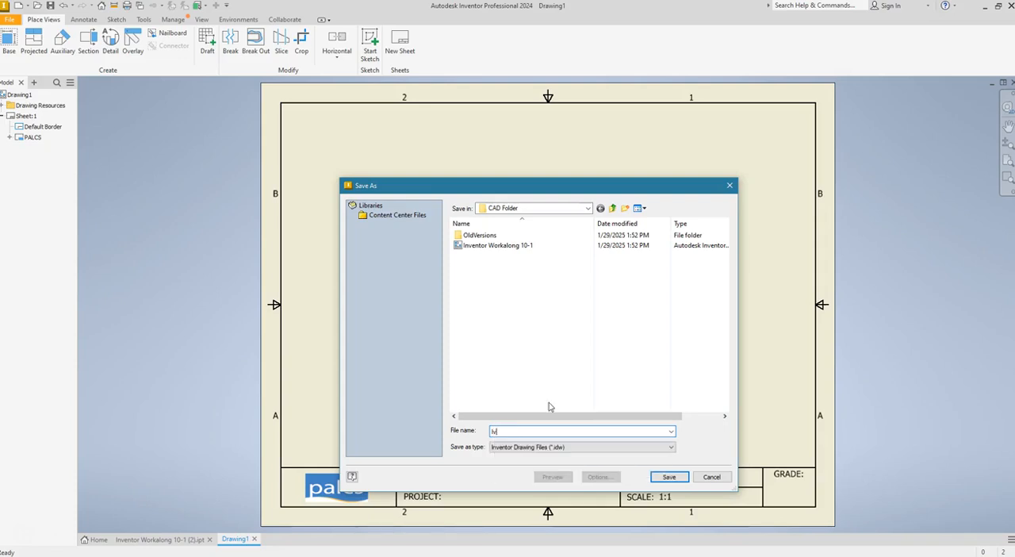
key("BackSpace")
key("BackSpace")
key("BackSpace")
key("BackSpace")
key("BackSpace")
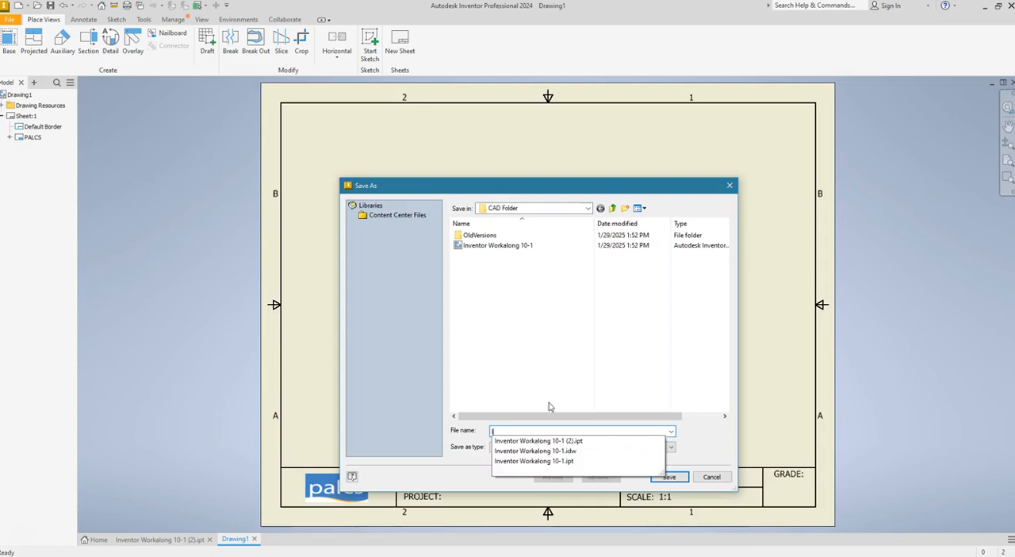
type("nventor Workalong 10-1 (2")
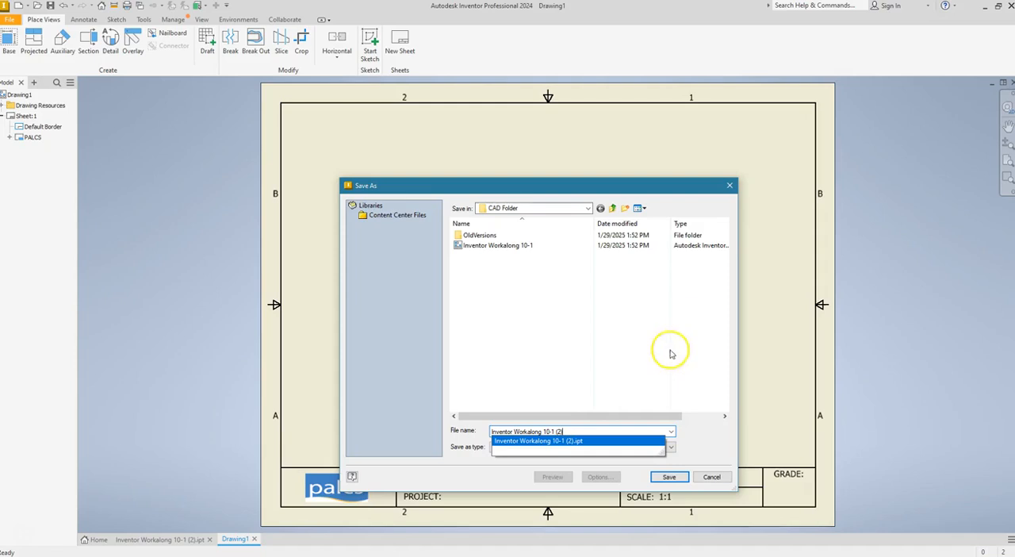
left_click(675, 482)
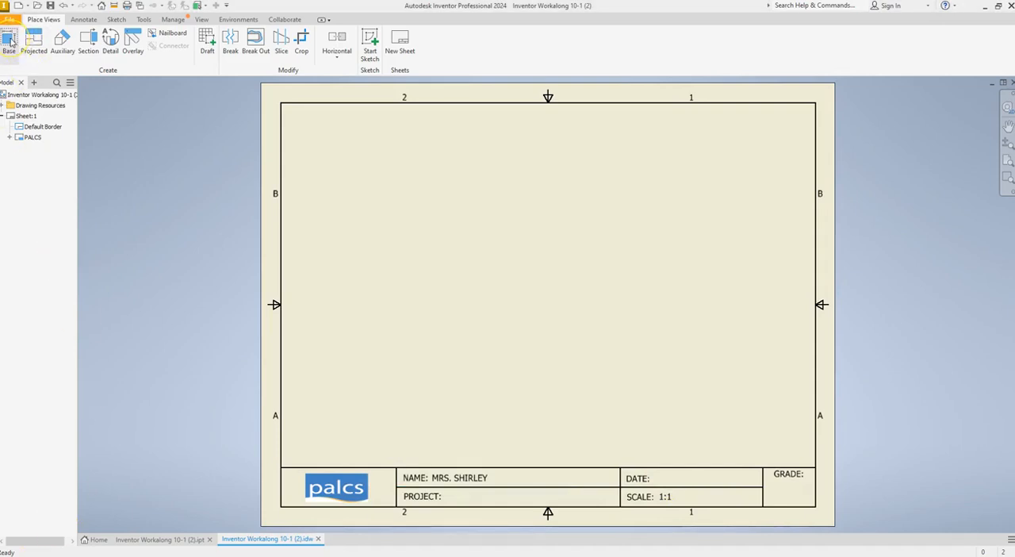
Place a 1/2 scale front base view at the sheet's lower left, with a projected top view above and a right-side view beside it
left_click(9, 40)
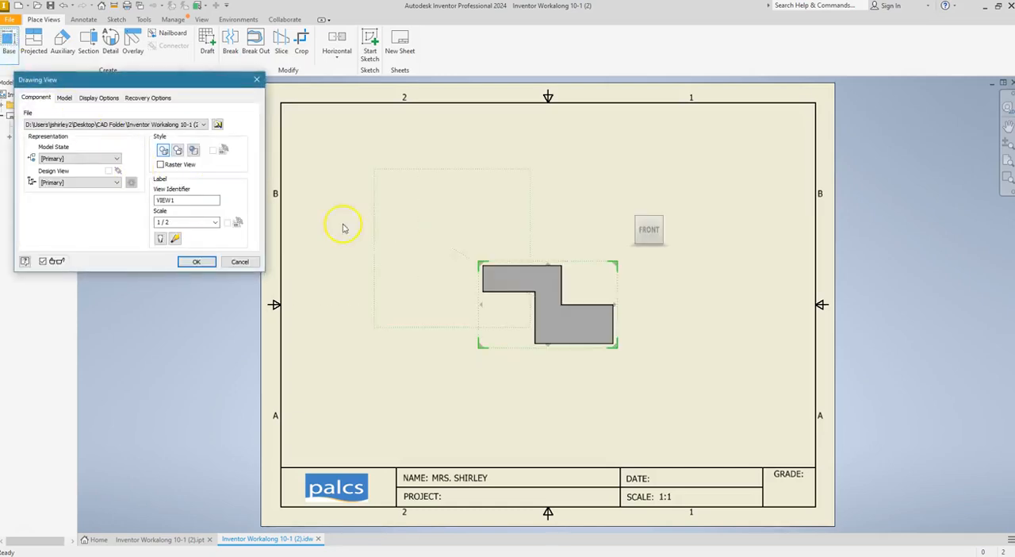
left_click_drag(550, 313, 383, 395)
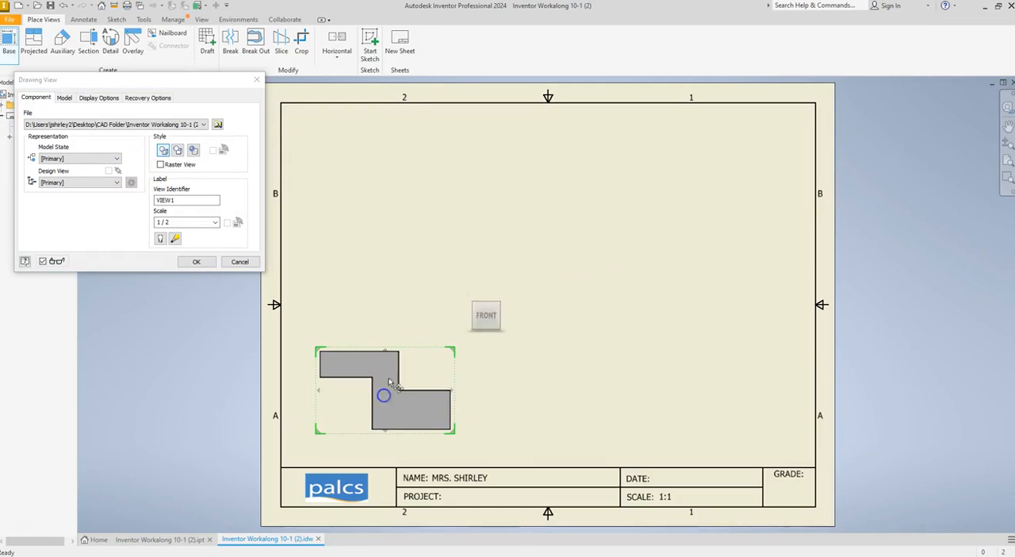
left_click(374, 169)
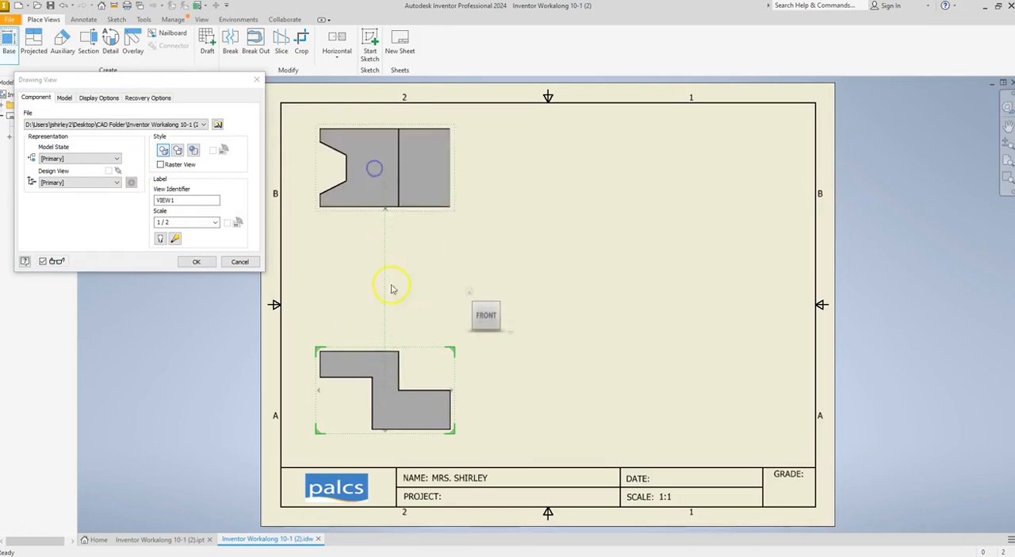
left_click(714, 378)
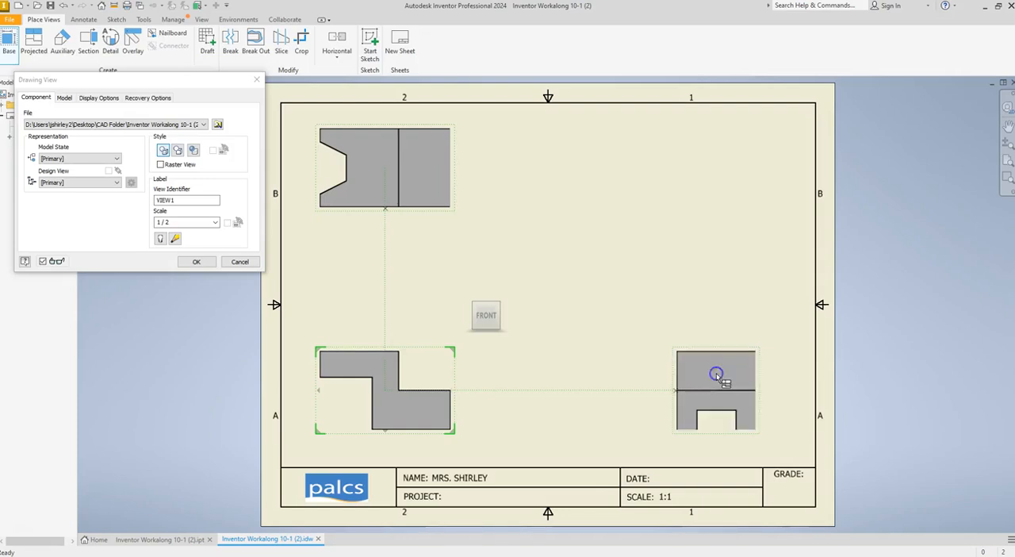
left_click(196, 261)
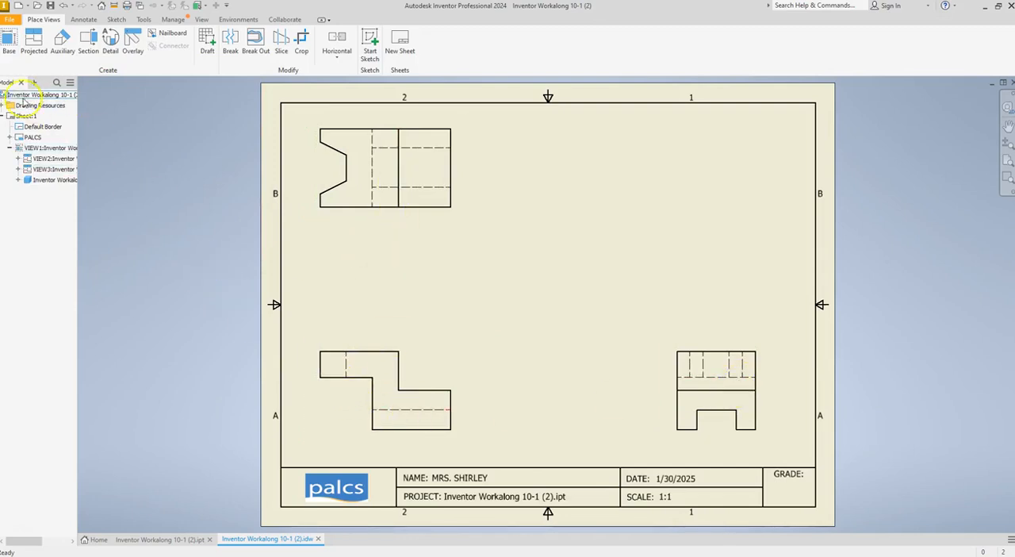
Place a shaded 1/2 scale isometric view of the part in the sheet's upper right corner
left_click(9, 42)
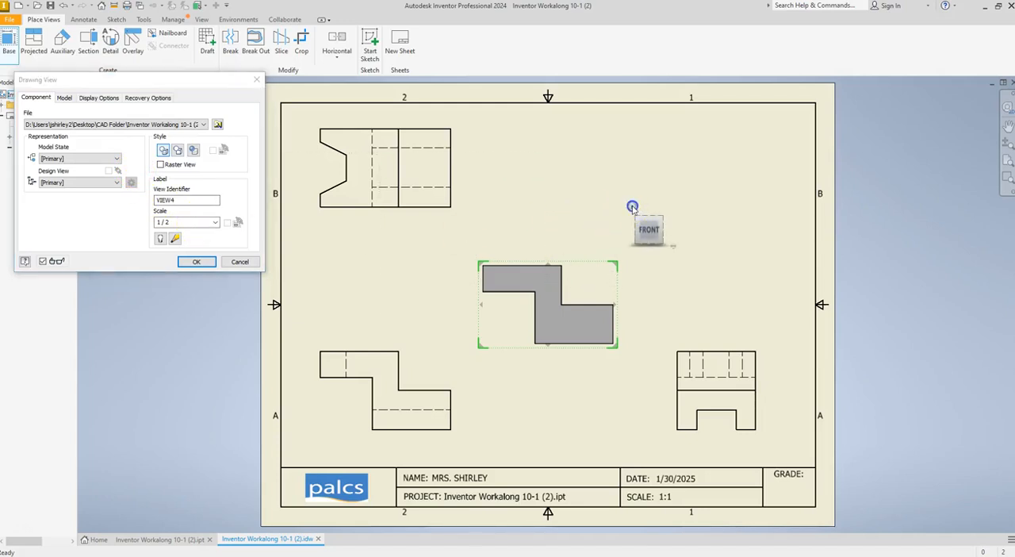
left_click(632, 207)
left_click_drag(576, 307, 741, 195)
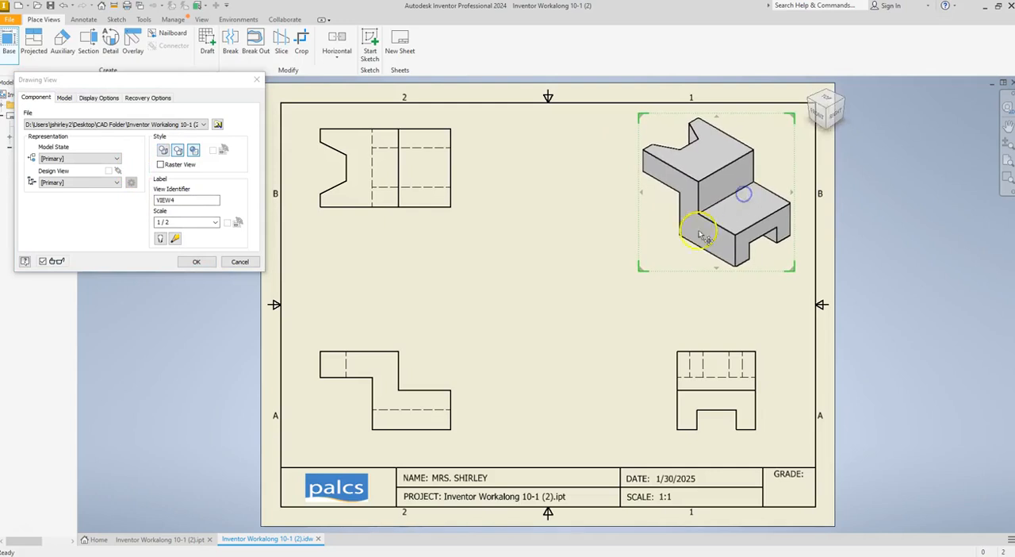
left_click(197, 261)
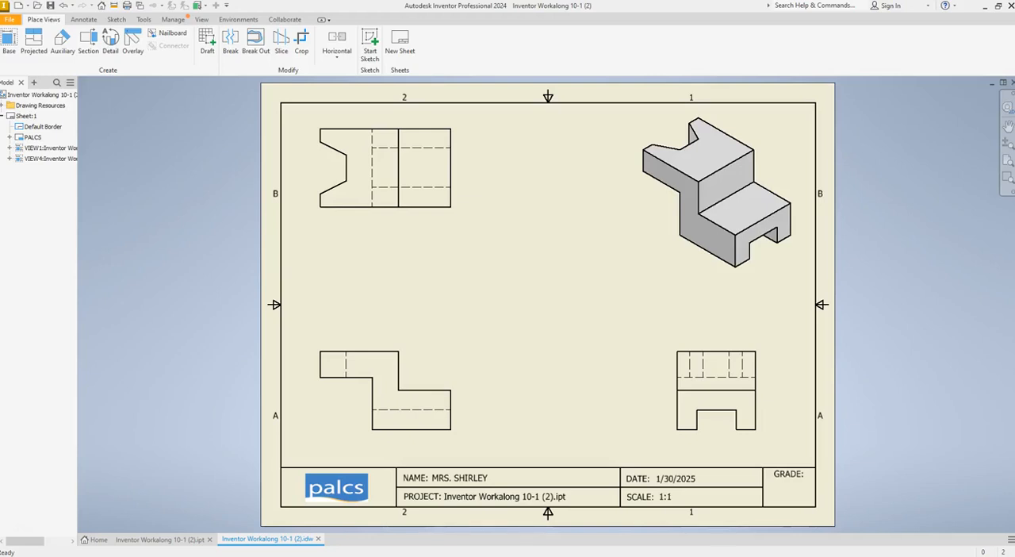
Switch to the assignment page in the browser and examine the dimension placement in the Step 14 example drawing
mouse_move(0, 127)
left_mouse_down()
mouse_move(389, 143)
mouse_move(500, 93)
mouse_move(544, 88)
left_mouse_up()
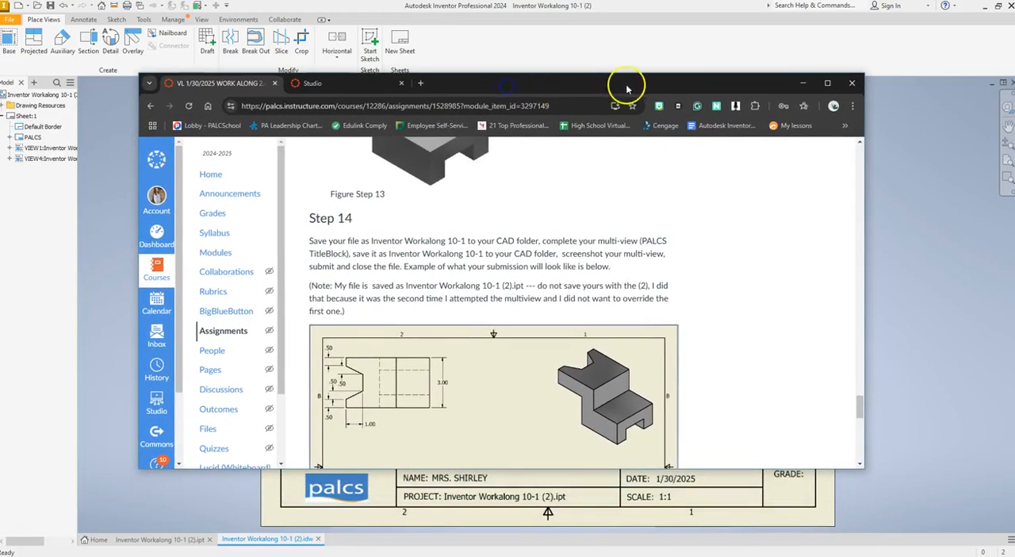
left_click(826, 84)
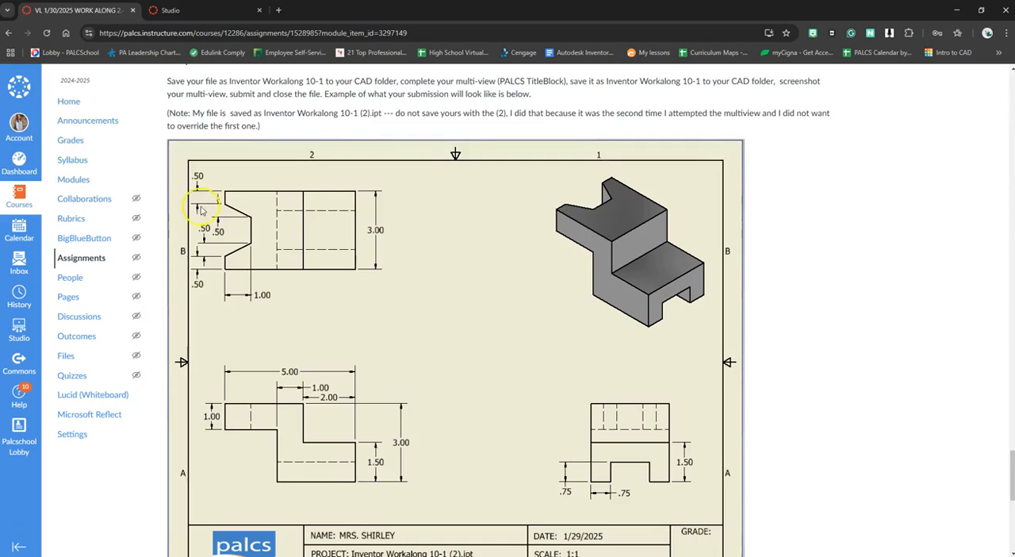
left_click_drag(416, 14, 0, 151)
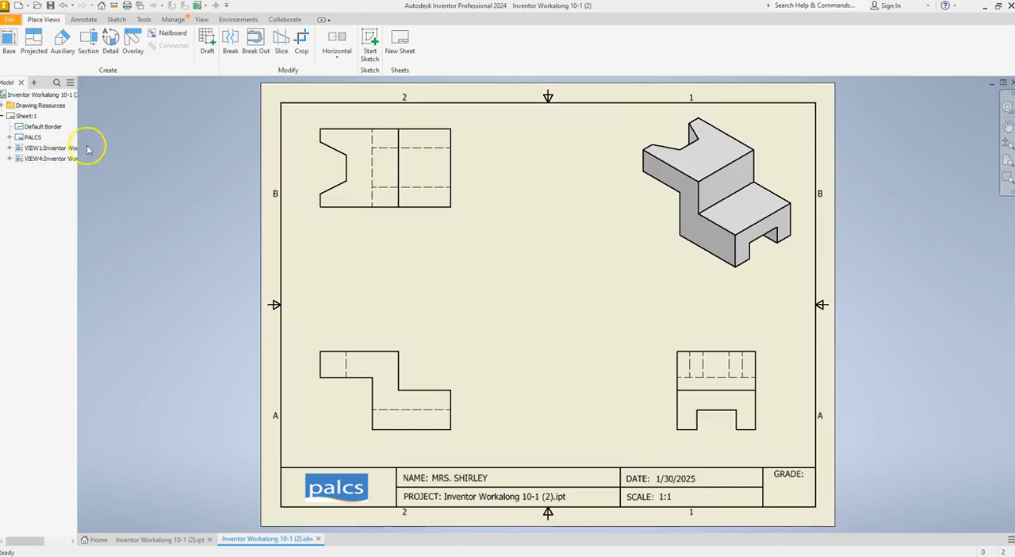
Back in the Inventor drawing, dimension the full height of the top view beside its right edge
left_click(83, 20)
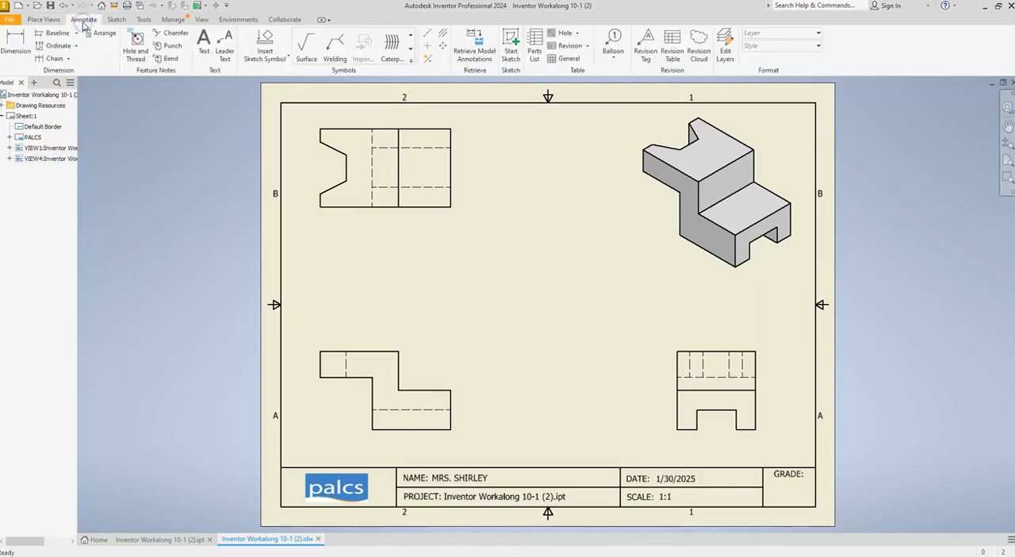
left_click(16, 37)
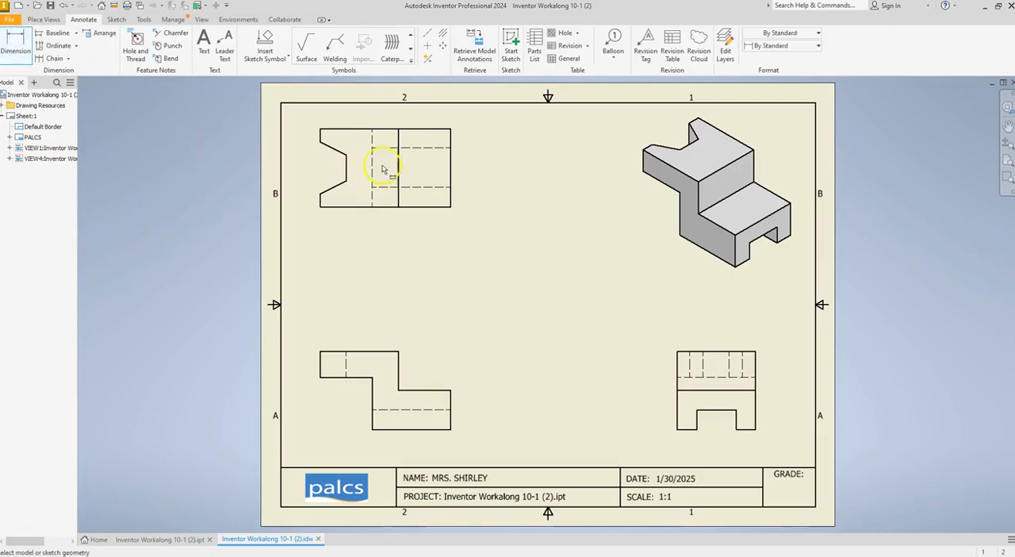
left_click(451, 179)
left_click(471, 167)
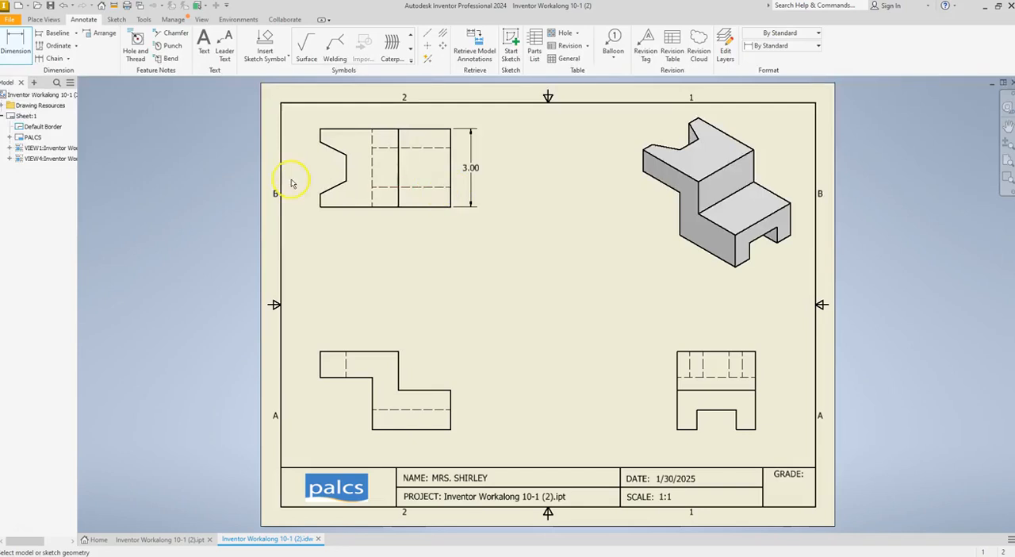
Dimension the notch's horizontal depth below the top view and move the dimension text to the right of its arrows
left_click(321, 209)
left_click(347, 181)
left_click(343, 220)
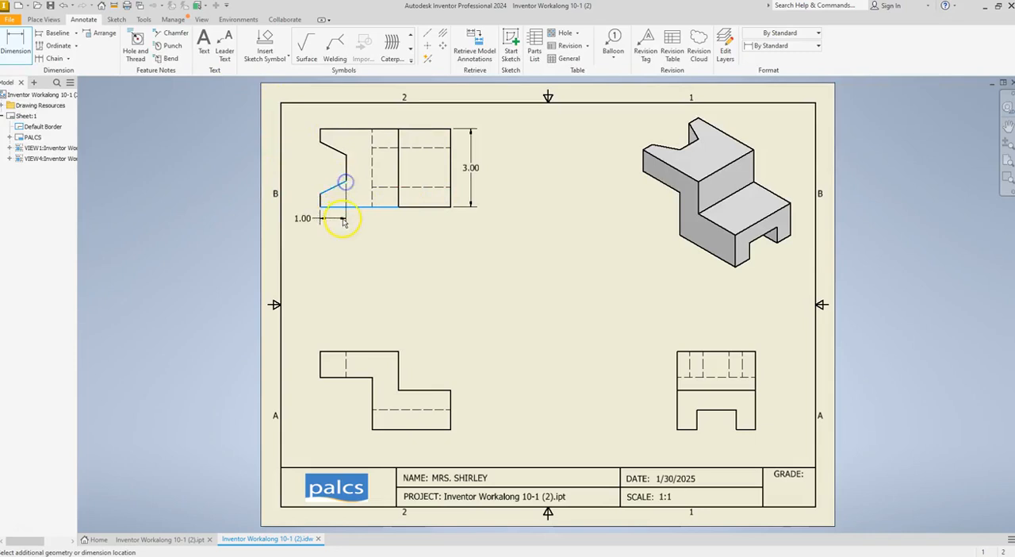
left_click(344, 228)
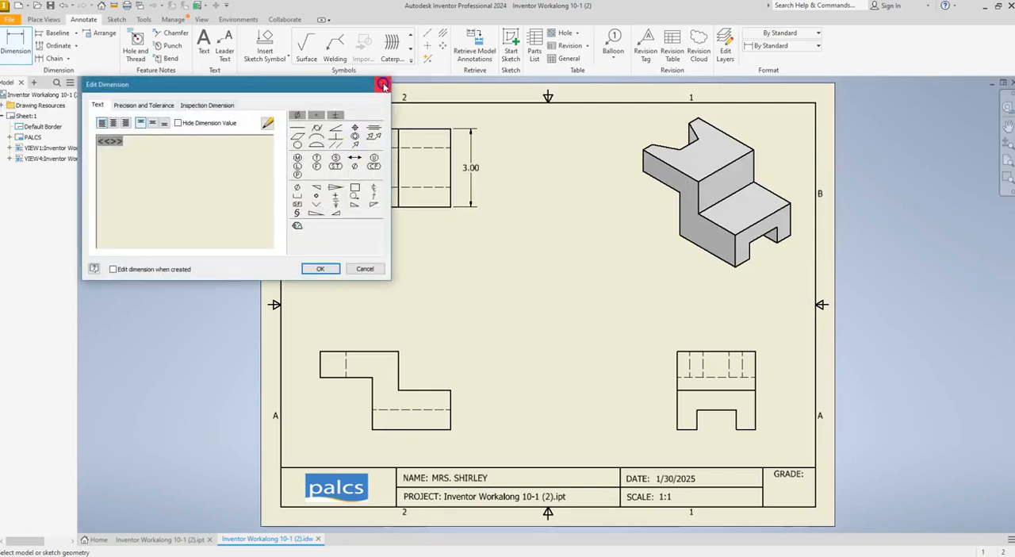
left_click(383, 86)
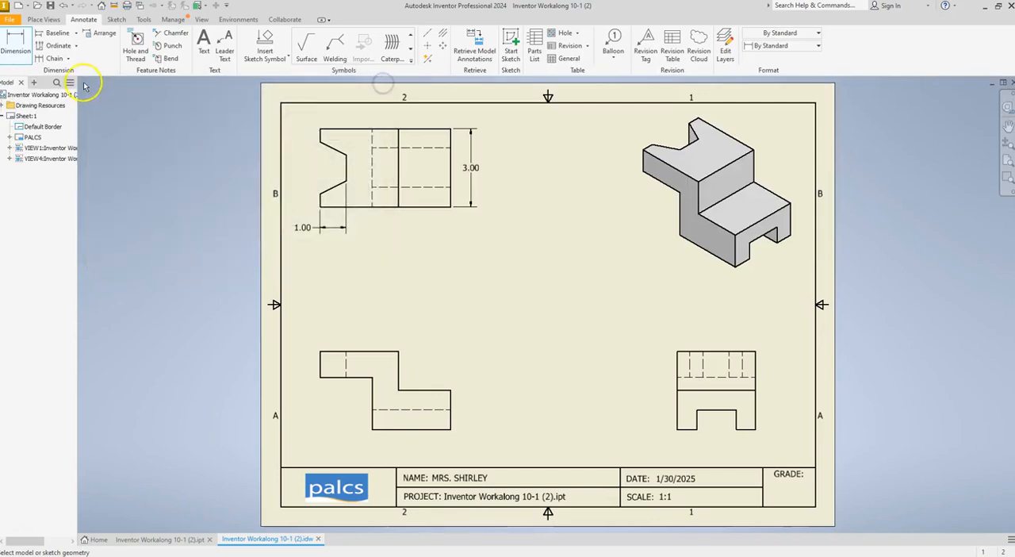
double_click(306, 229)
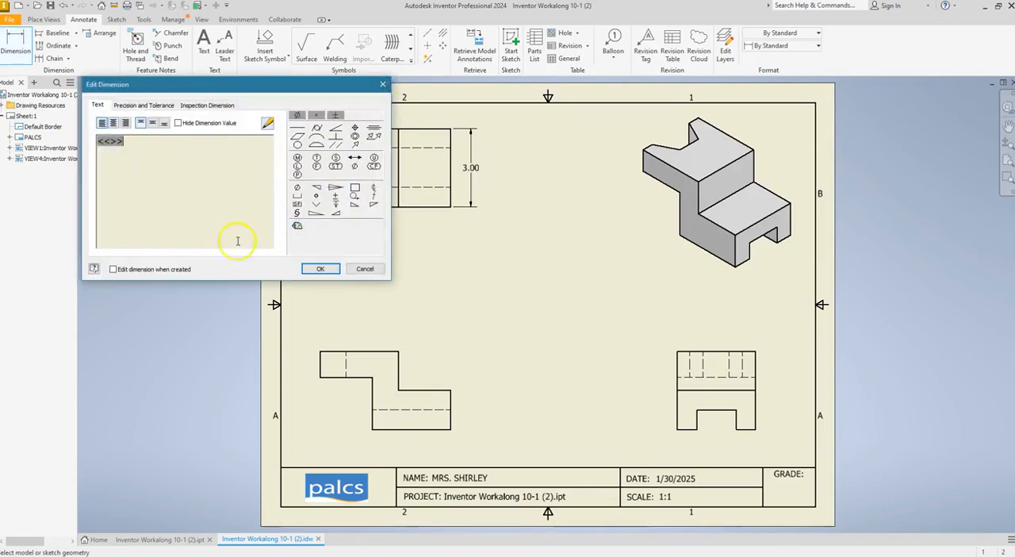
left_click(353, 271)
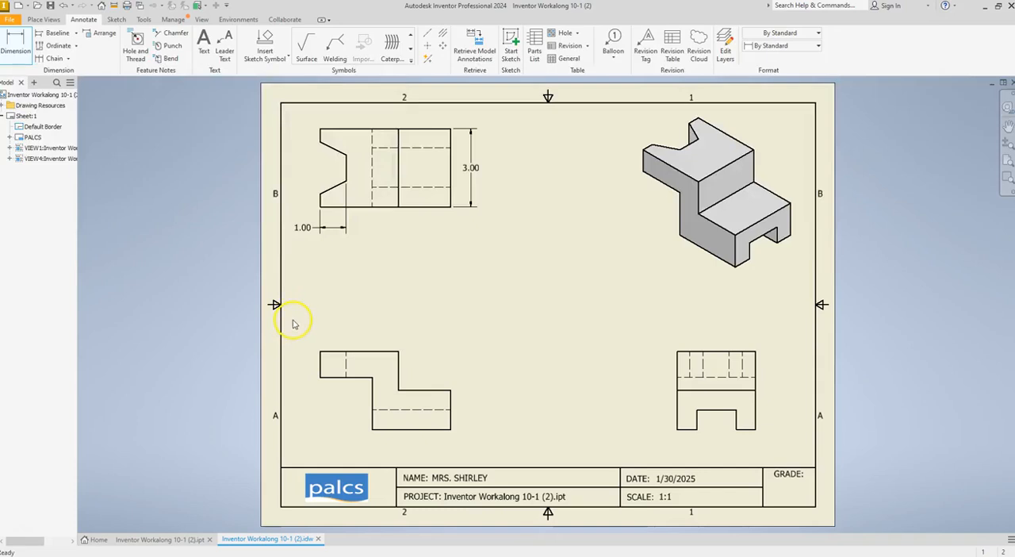
left_click_drag(308, 230, 362, 234)
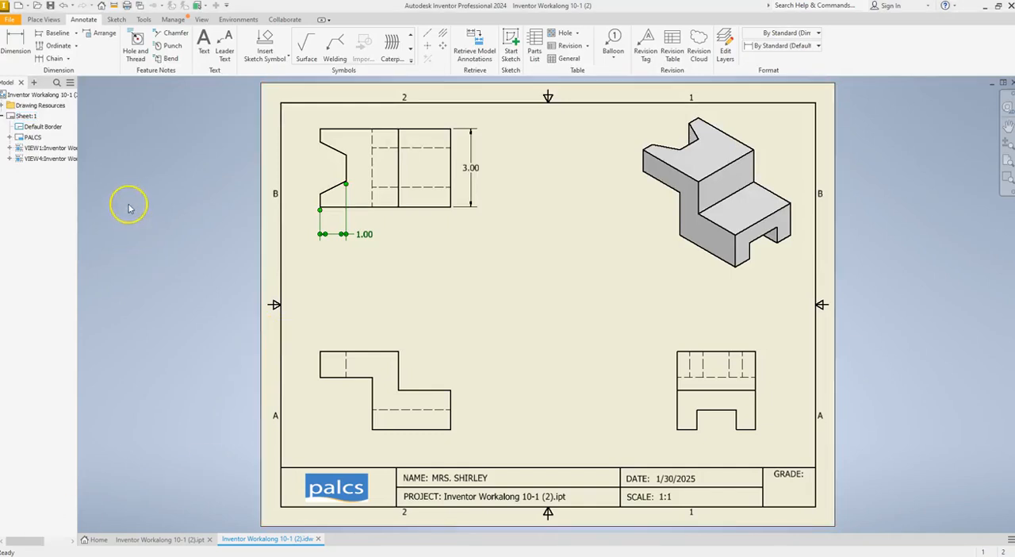
Dimension the short vertical edges below and above the notch, aligning both dimensions to the left of the top view
left_click(15, 42)
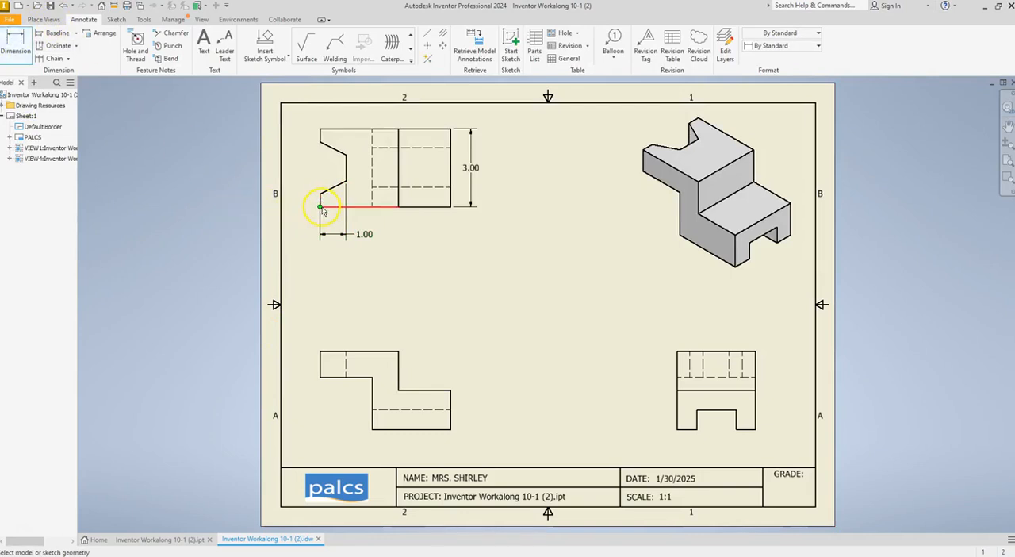
left_click(320, 196)
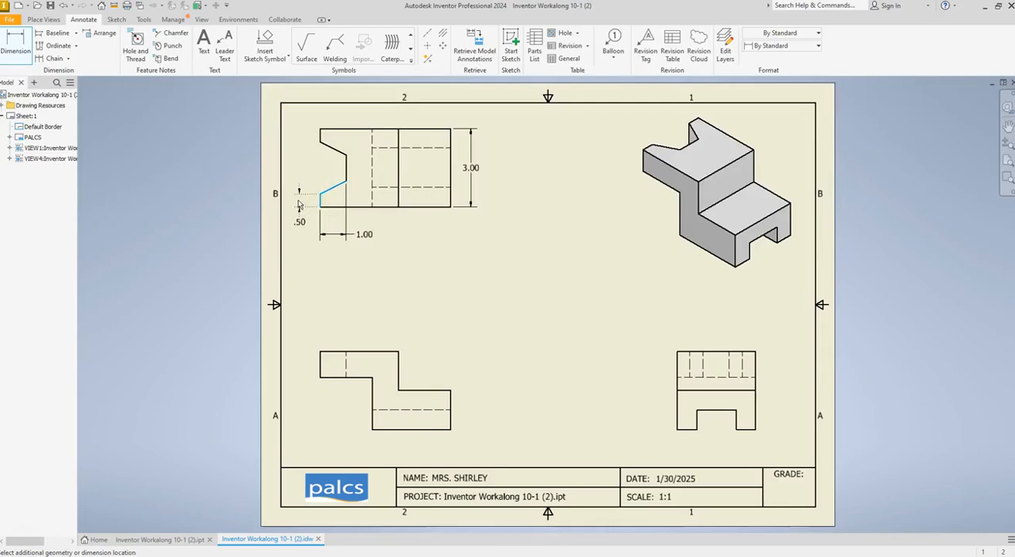
left_click(294, 203)
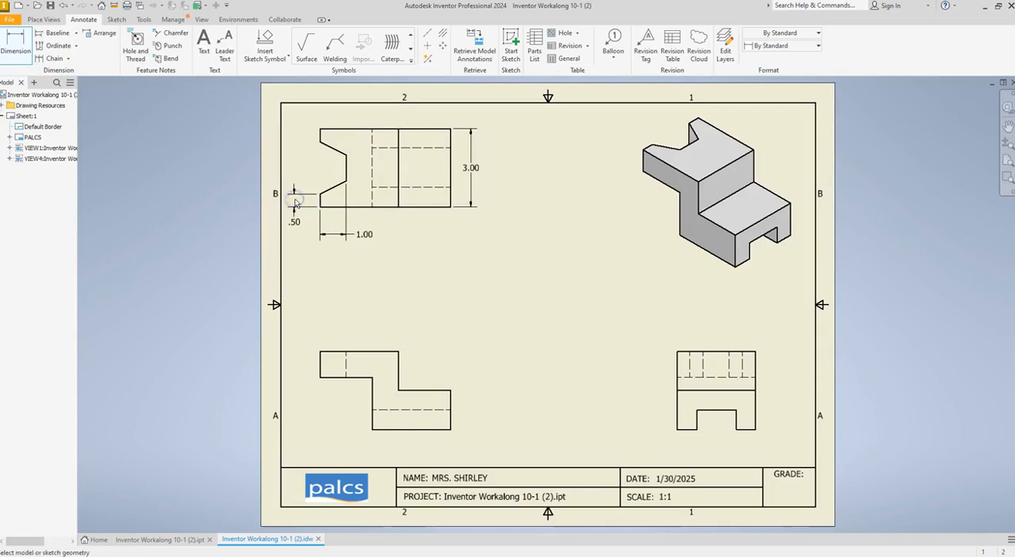
left_click(320, 130)
left_click(320, 141)
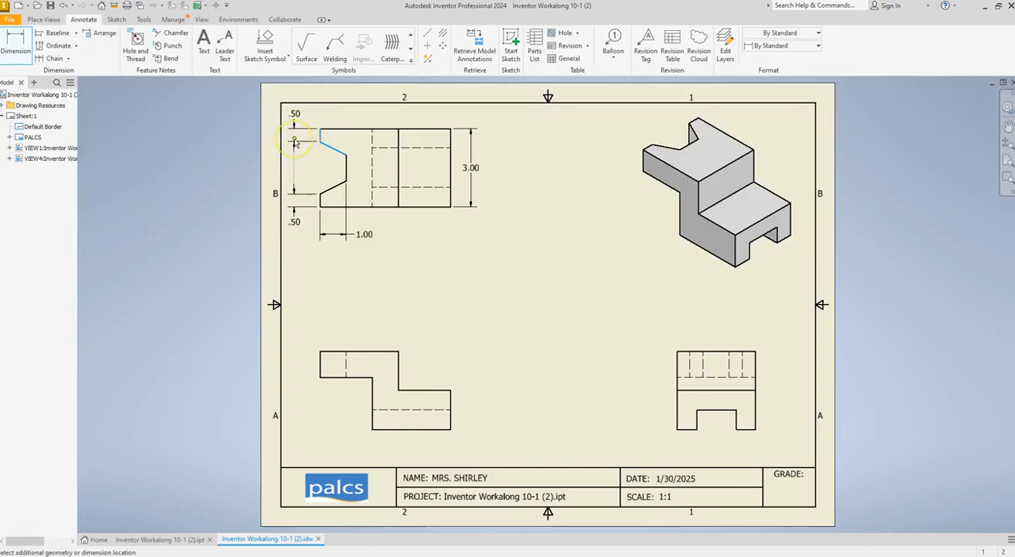
left_click(294, 140)
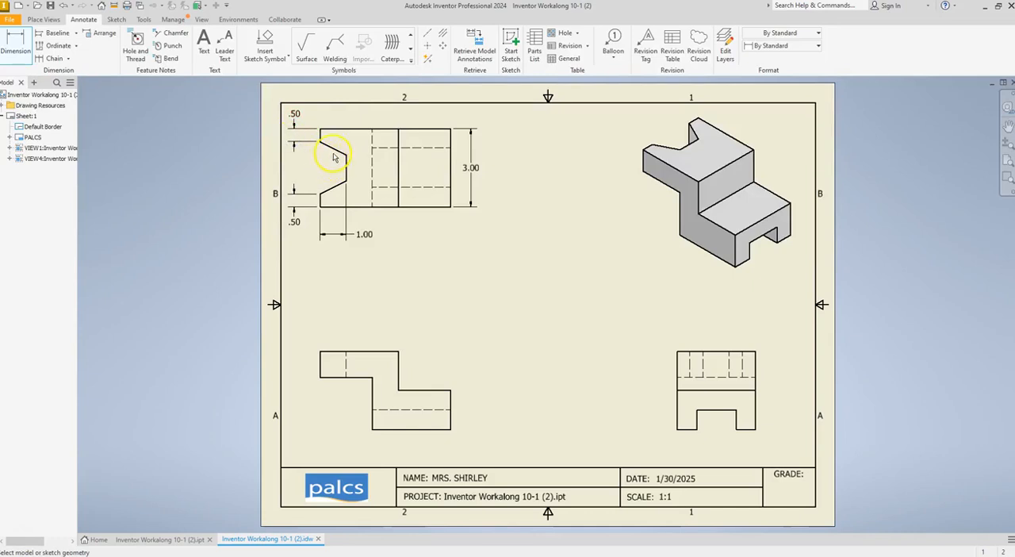
Dimension the vertical rise of the notch's upper and lower slanted edges, placing both dimensions between the top view and its outer left dimensions
left_click(321, 143)
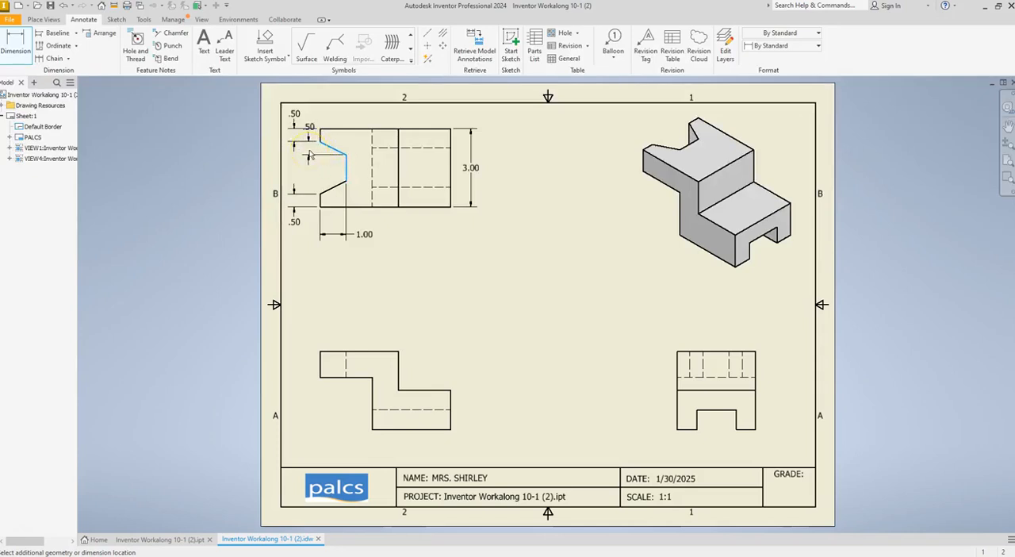
left_click(310, 155)
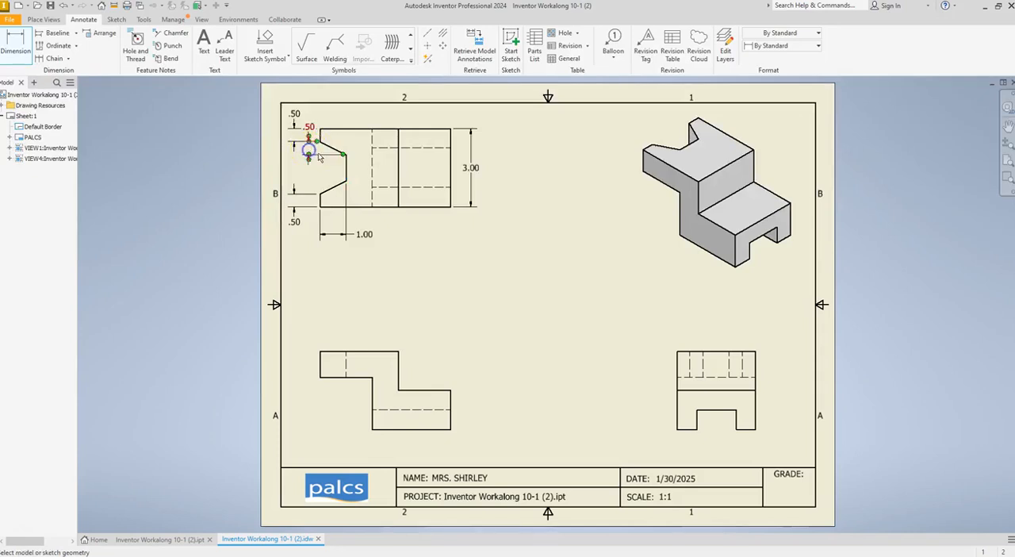
left_click(325, 195)
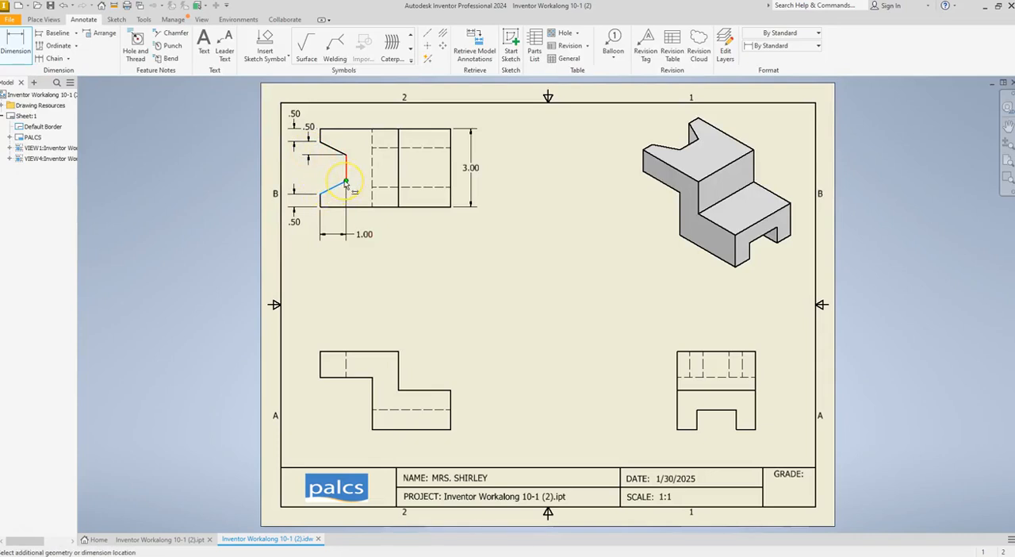
left_click(345, 184)
key("Escape")
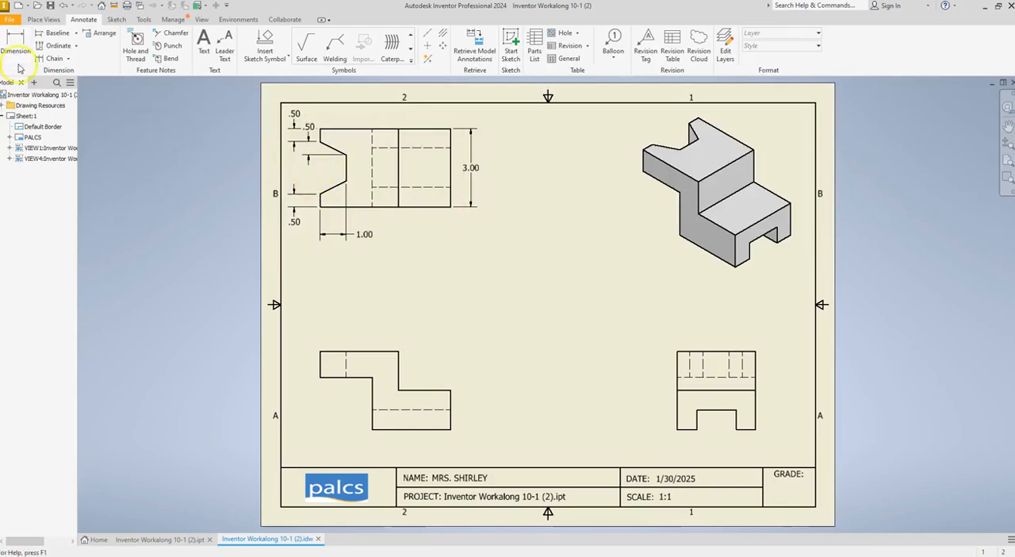
key("d")
left_click(322, 194)
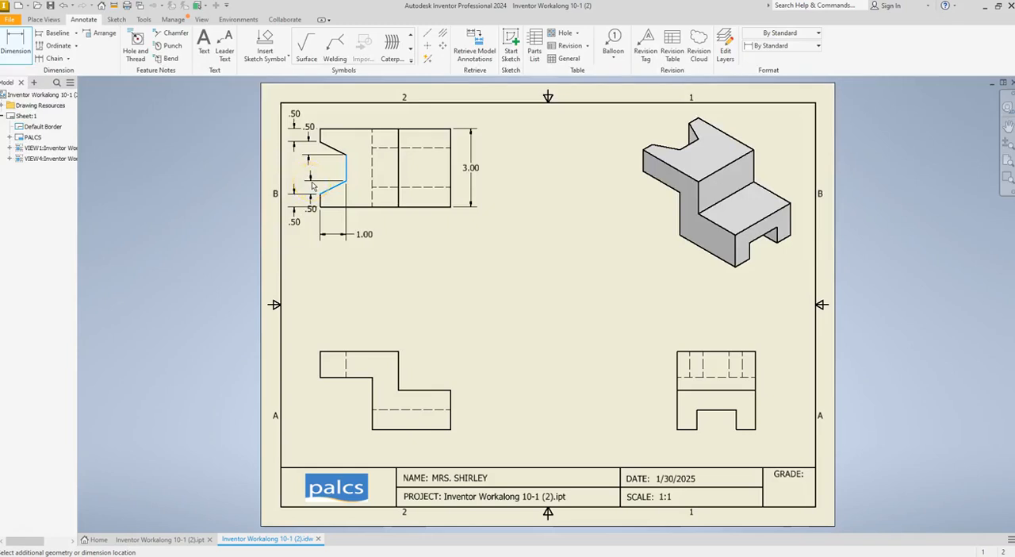
left_click(312, 186)
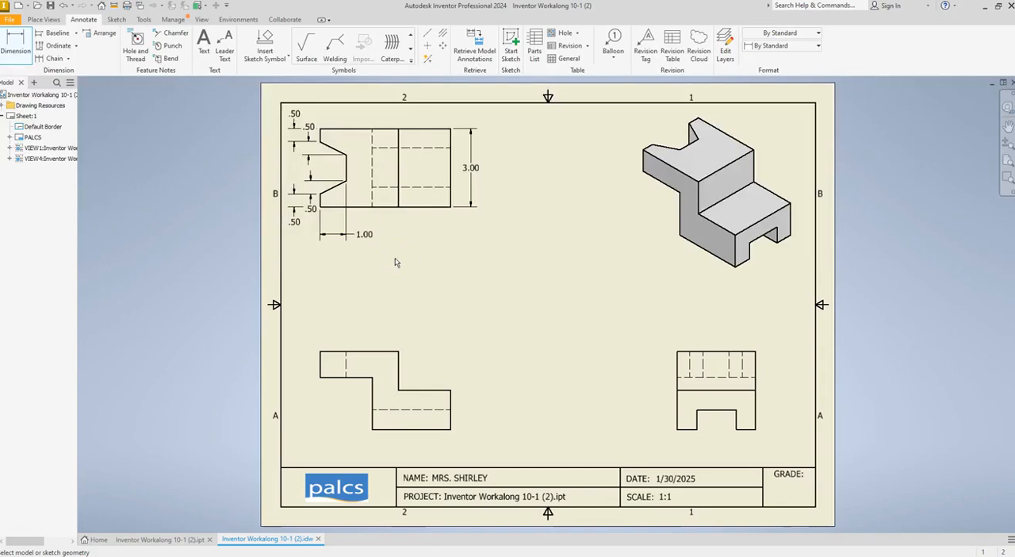
Dimension the front view's short left edge beside the view and its overall length well above the view
left_click(362, 229)
left_click(320, 364)
left_click(311, 375)
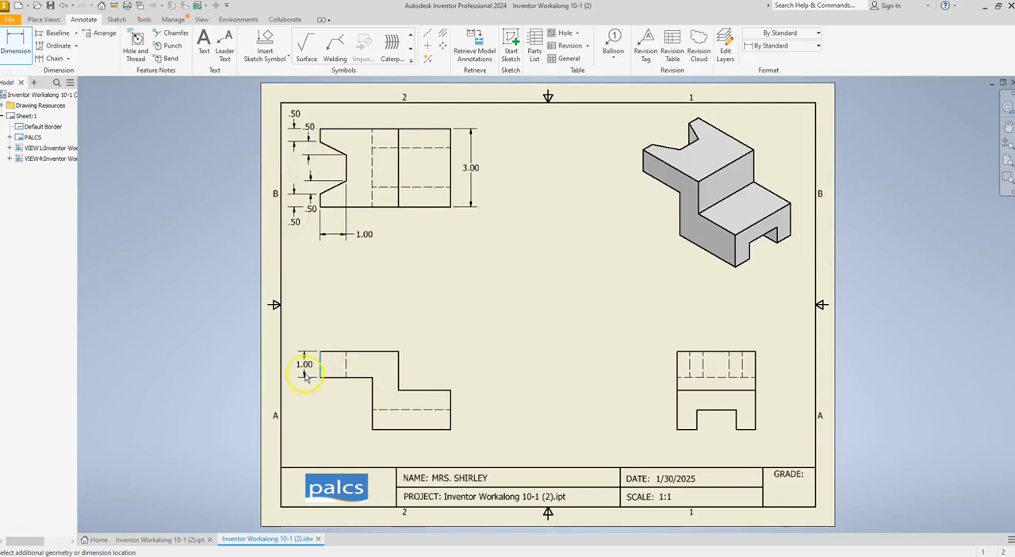
left_click(310, 374)
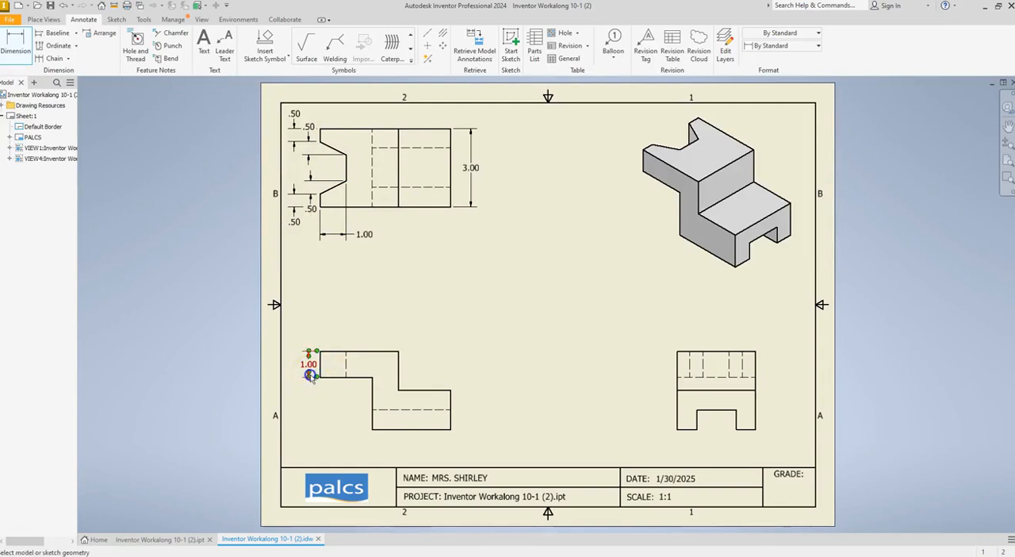
left_click(320, 351)
left_click(450, 391)
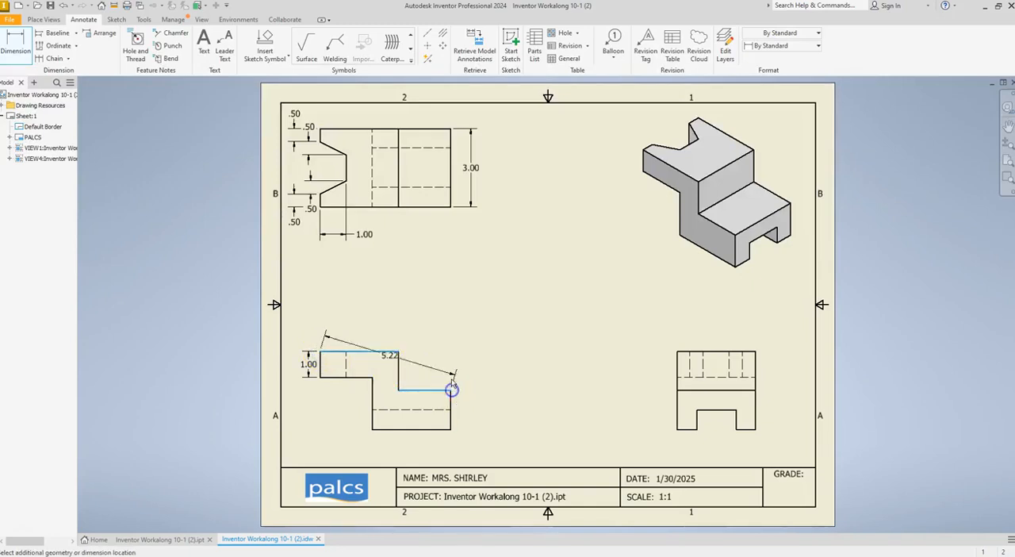
left_click(434, 312)
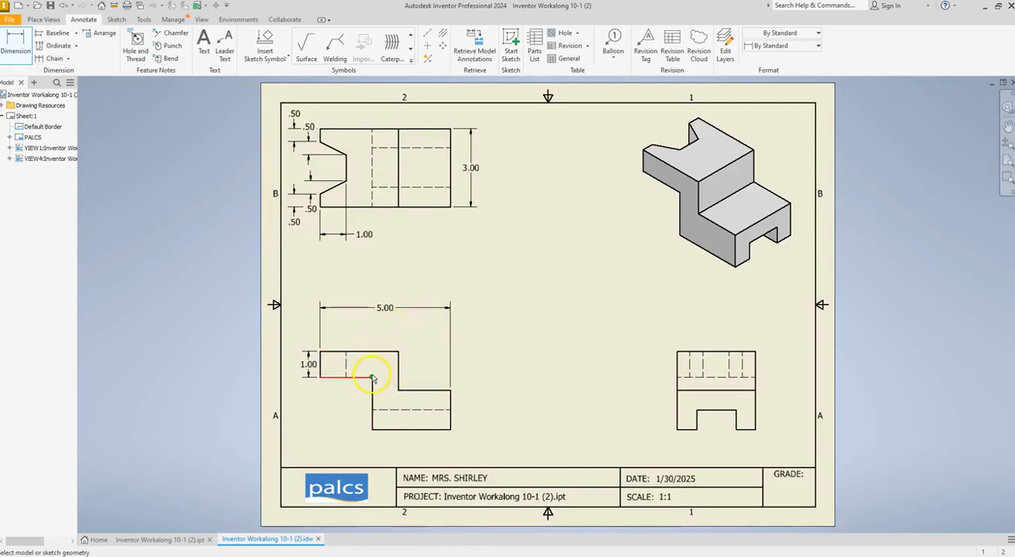
Dimension the width of the front view's vertical web and the length of its lower step, placing both below the overall length dimension
left_click(371, 378)
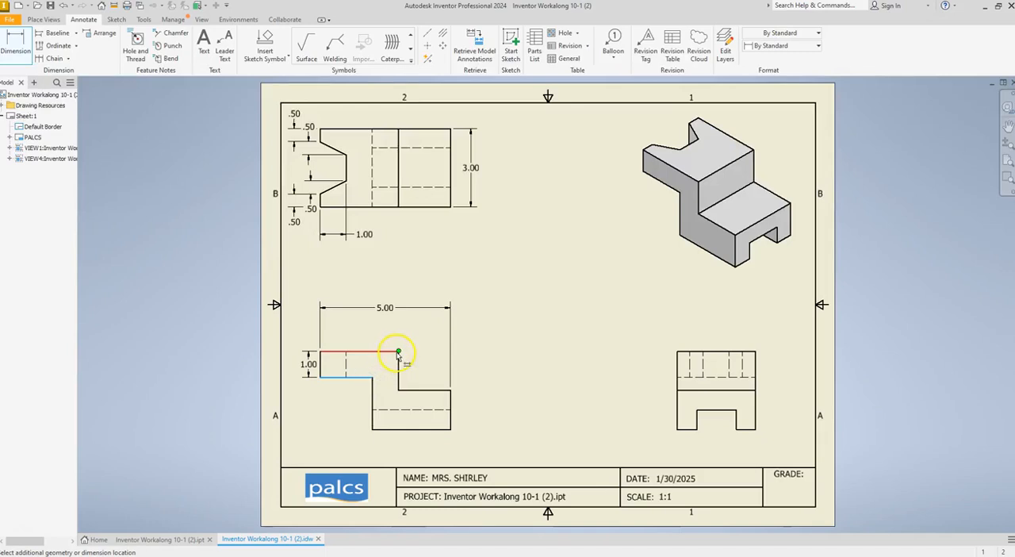
left_click(398, 359)
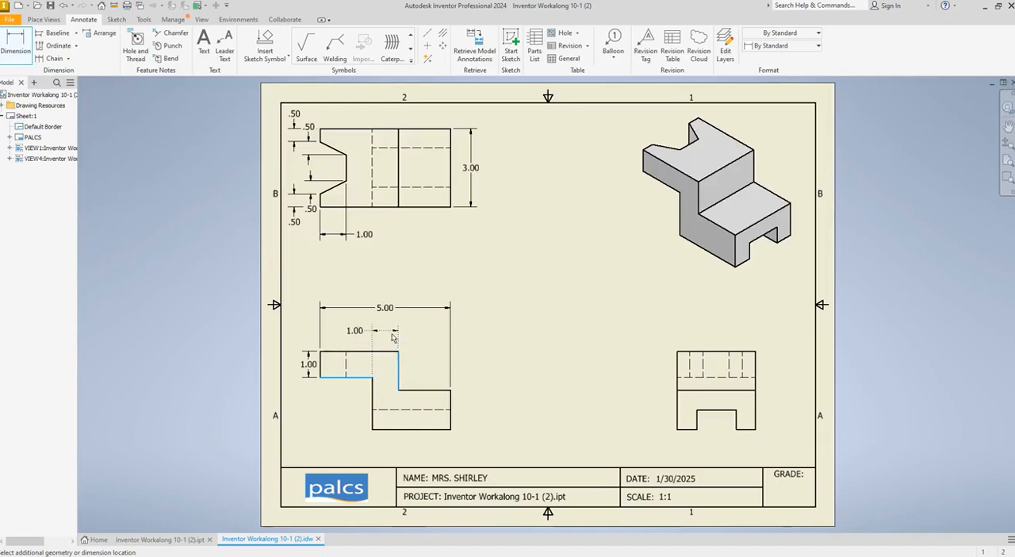
left_click(394, 339)
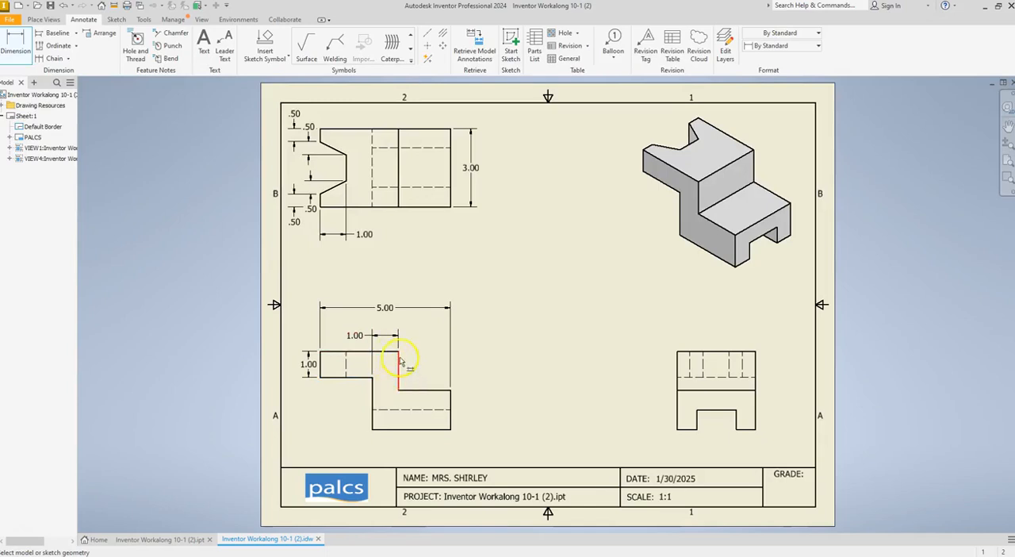
left_click(398, 358)
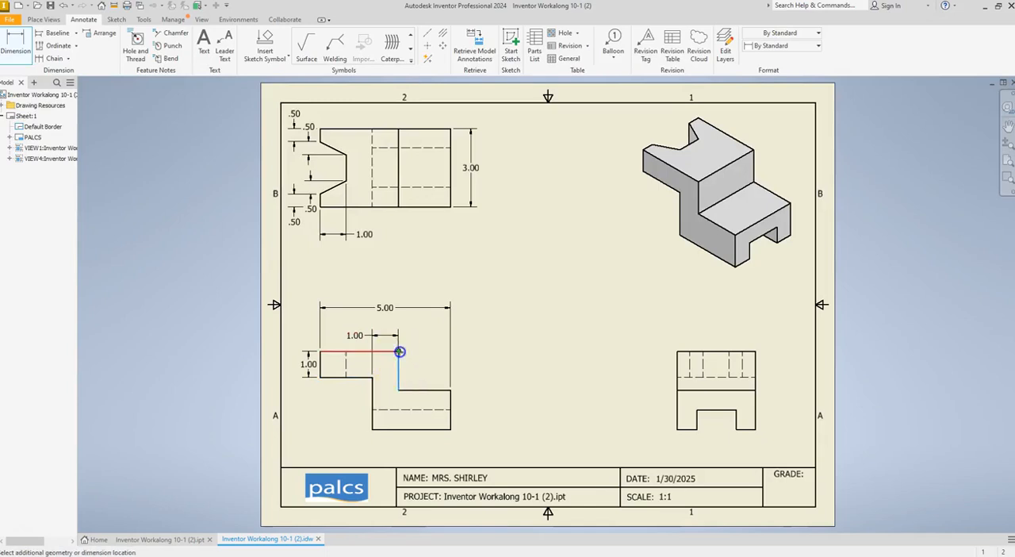
left_click(450, 390)
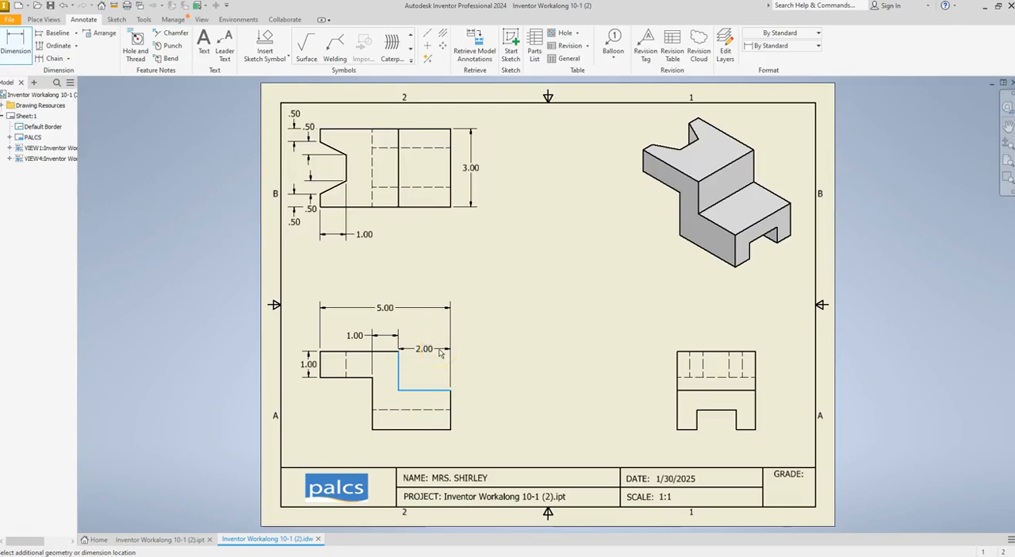
left_click(435, 344)
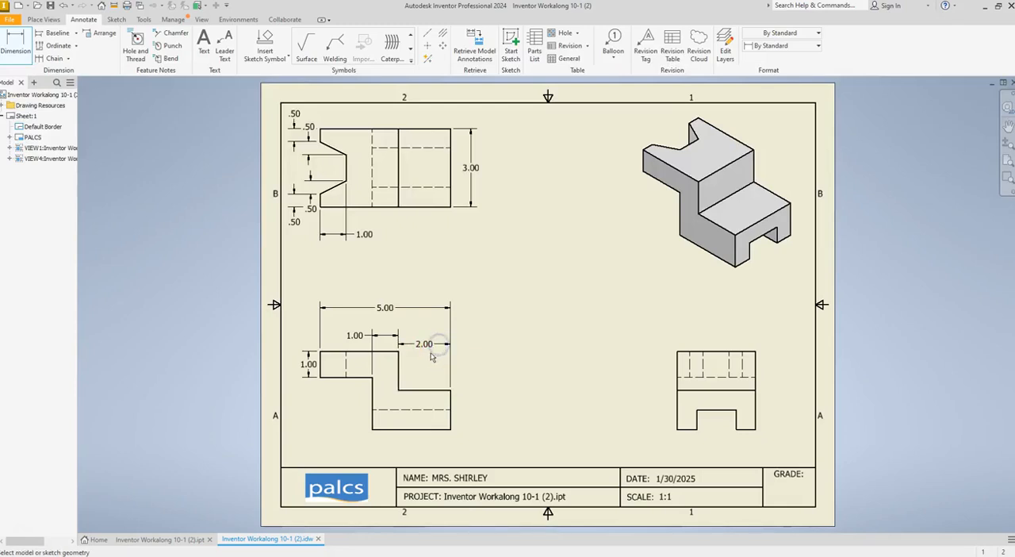
Dimension the lower step's height and the overall height to the right of the front view, with the overall height outermost
left_click(451, 419)
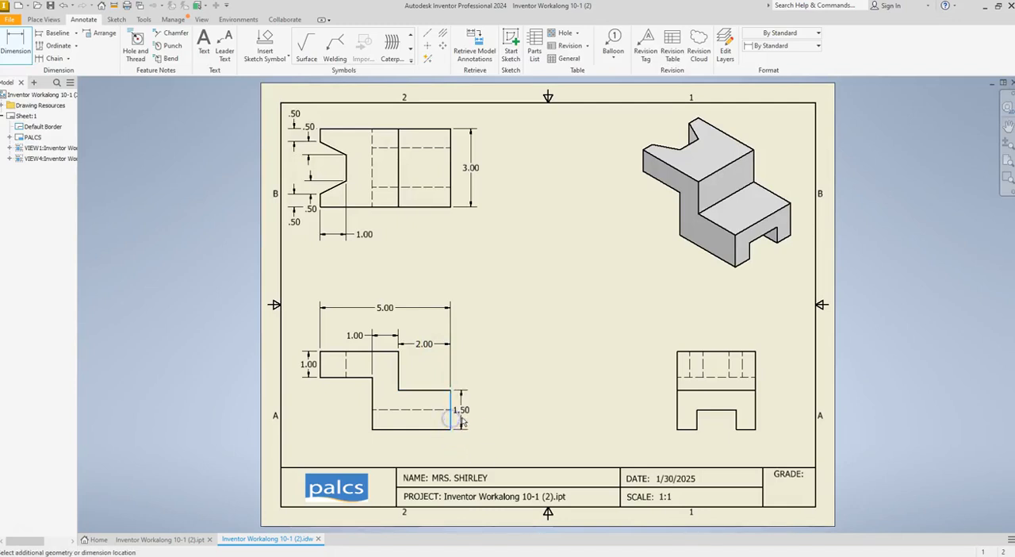
left_click(464, 420)
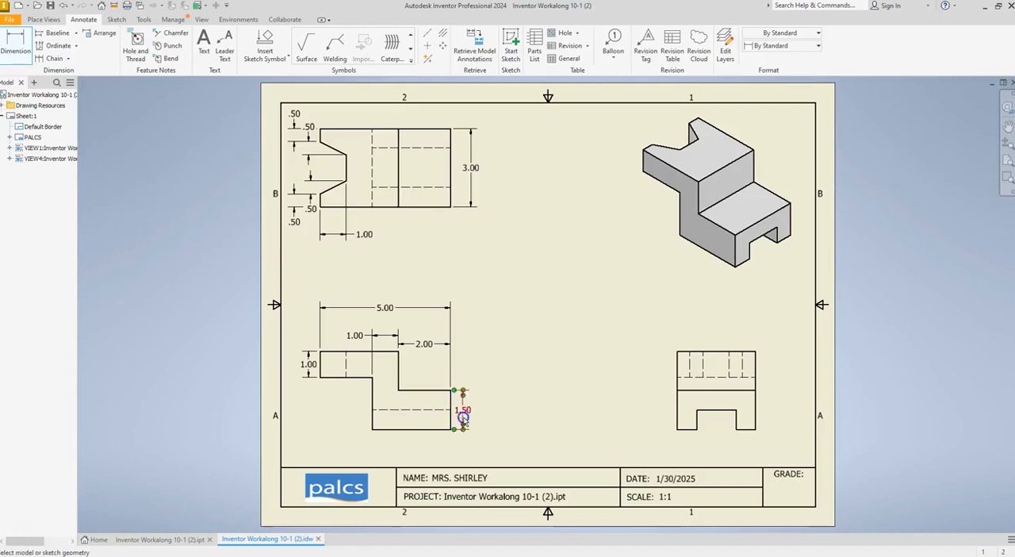
left_click(452, 429)
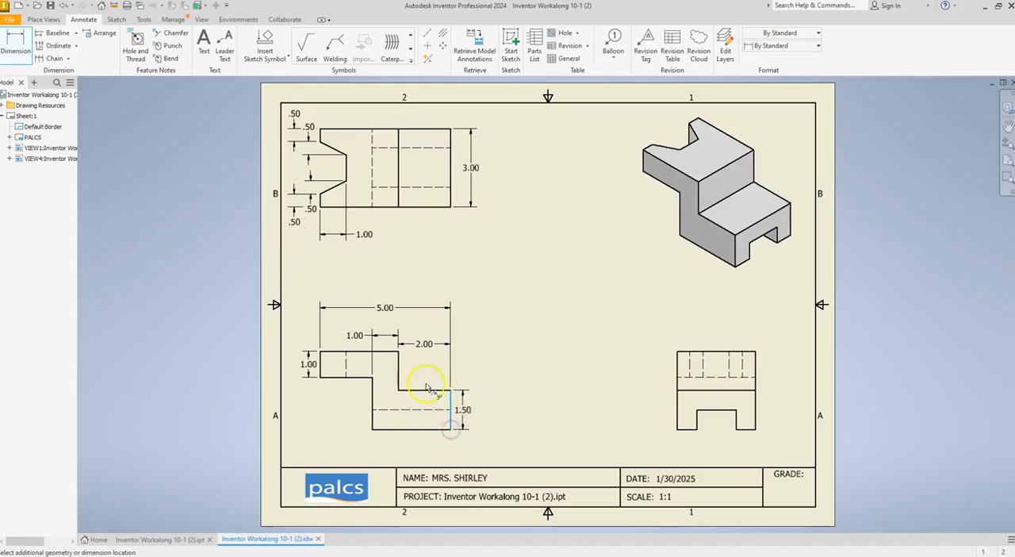
left_click(398, 353)
left_click(489, 370)
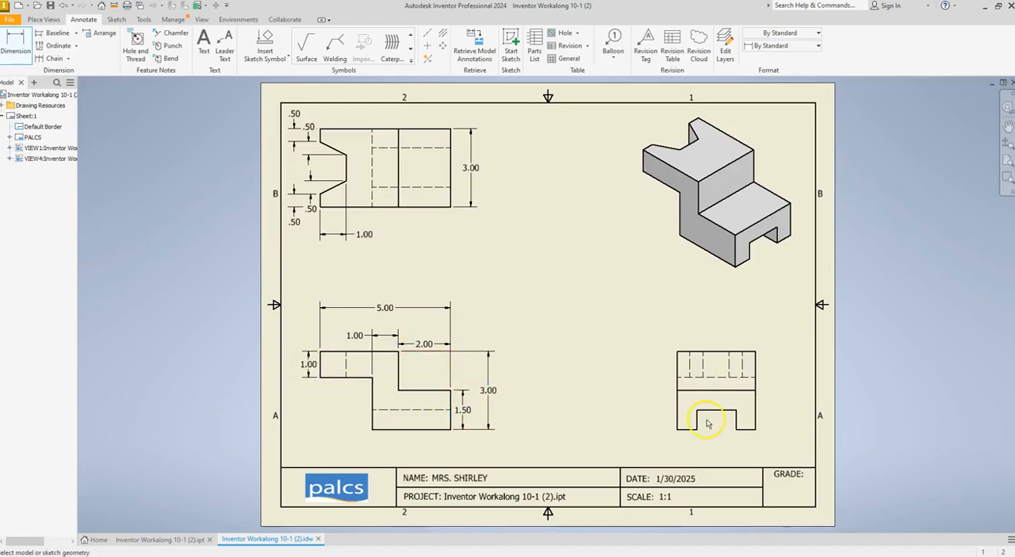
Dimension the widths of the left and right feet below the side view
left_click(676, 428)
left_click(697, 429)
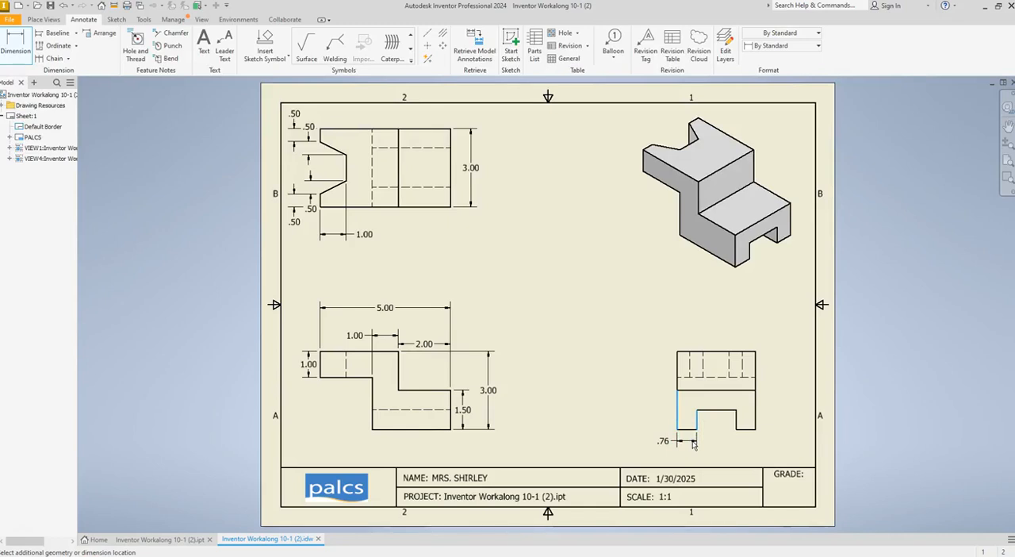
left_click(693, 444)
left_click(737, 430)
left_click(755, 429)
left_click(746, 445)
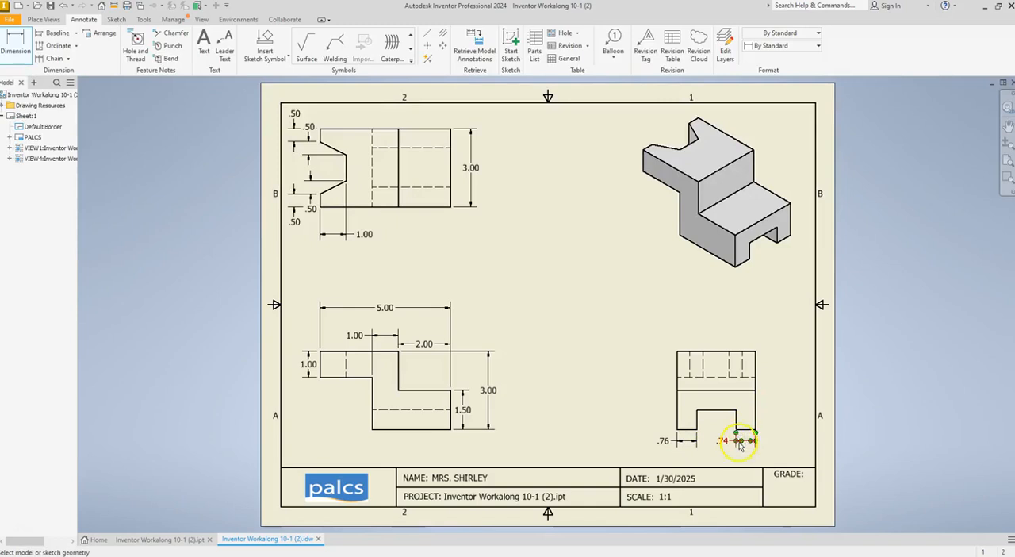
left_click(723, 444)
Dimension the height from the side view's base to its solid horizontal step line, placing it beside the right edge
left_click(755, 390)
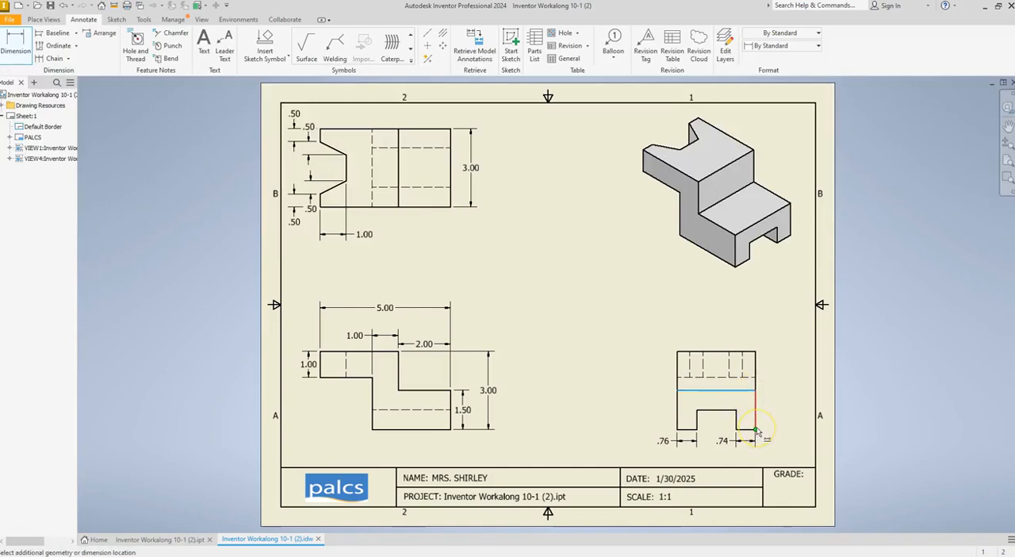
left_click(775, 449)
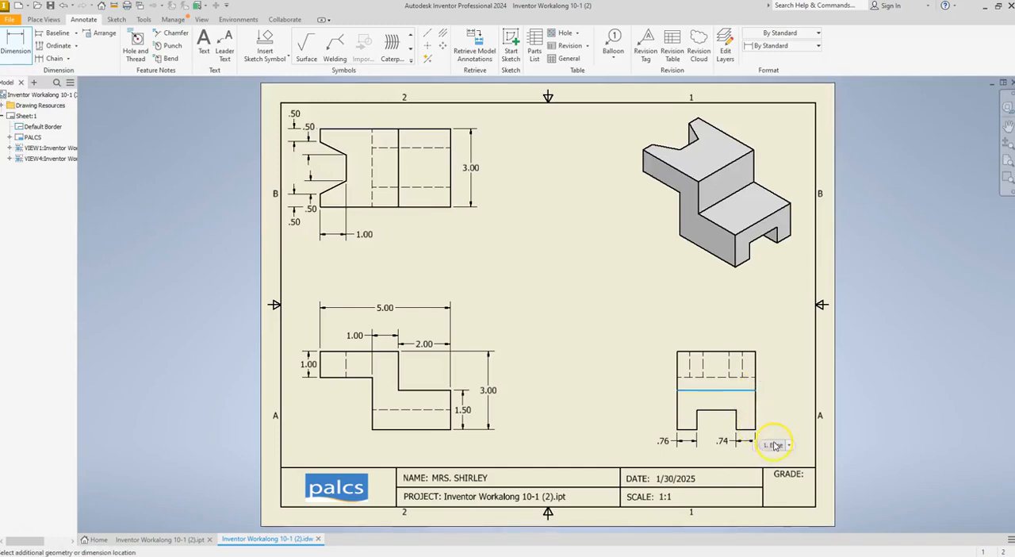
left_click(755, 433)
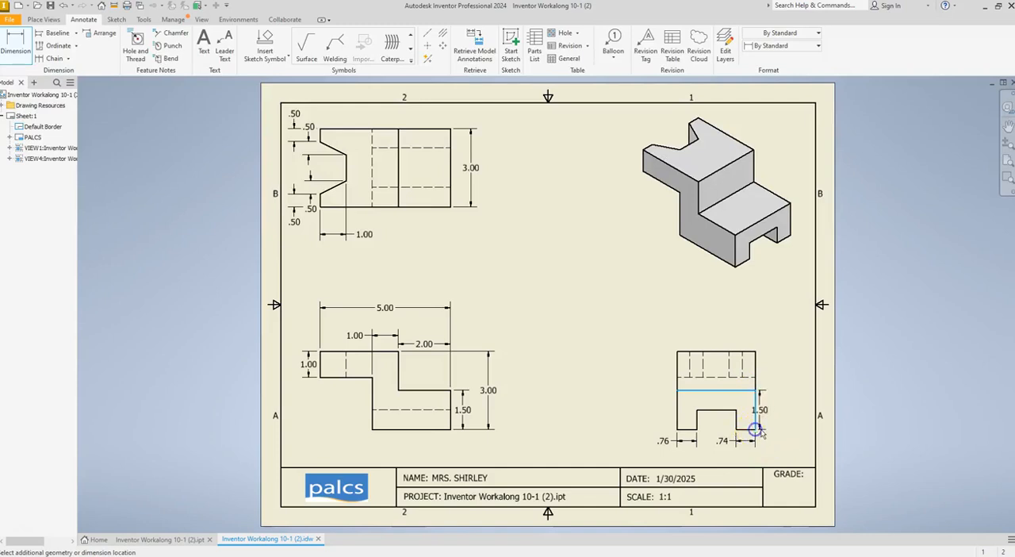
left_click(772, 432)
left_click(717, 484)
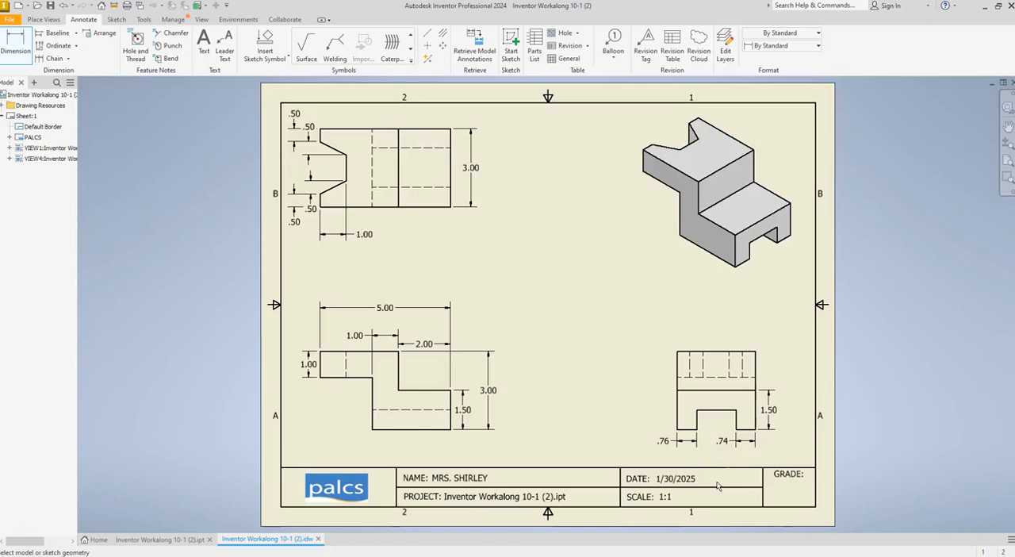
Dimension the height of the side view's bottom slot to the left of the view
left_click(677, 429)
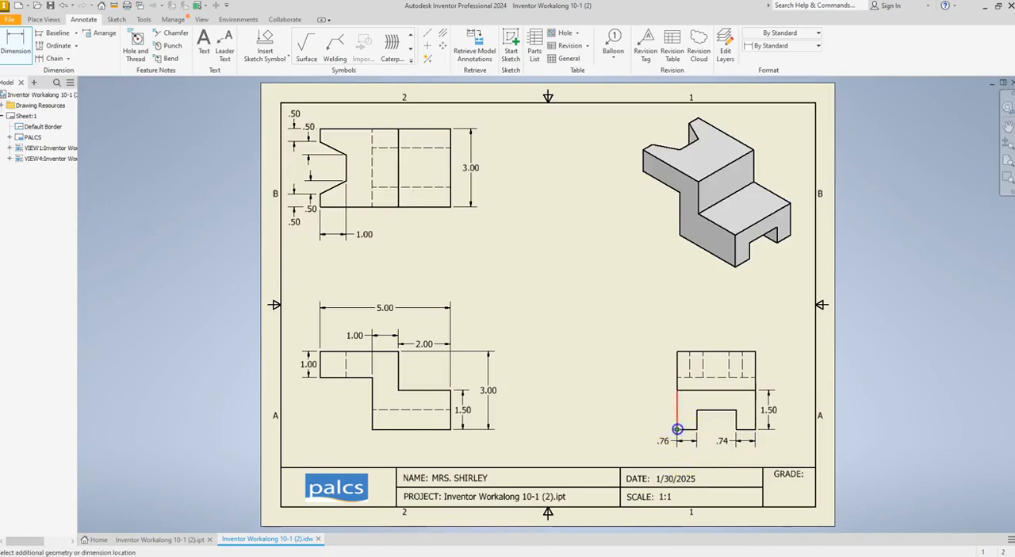
left_click(696, 411)
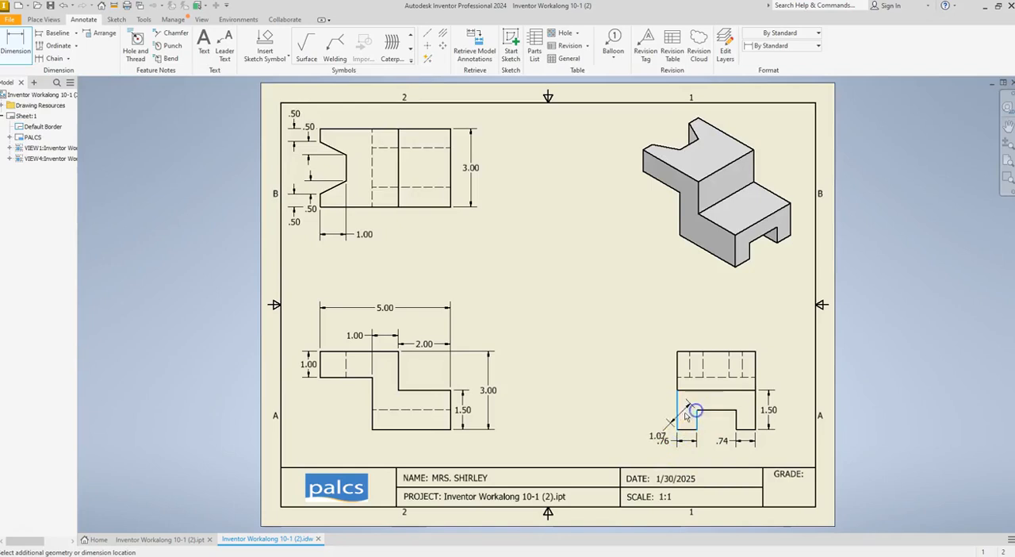
left_click(648, 414)
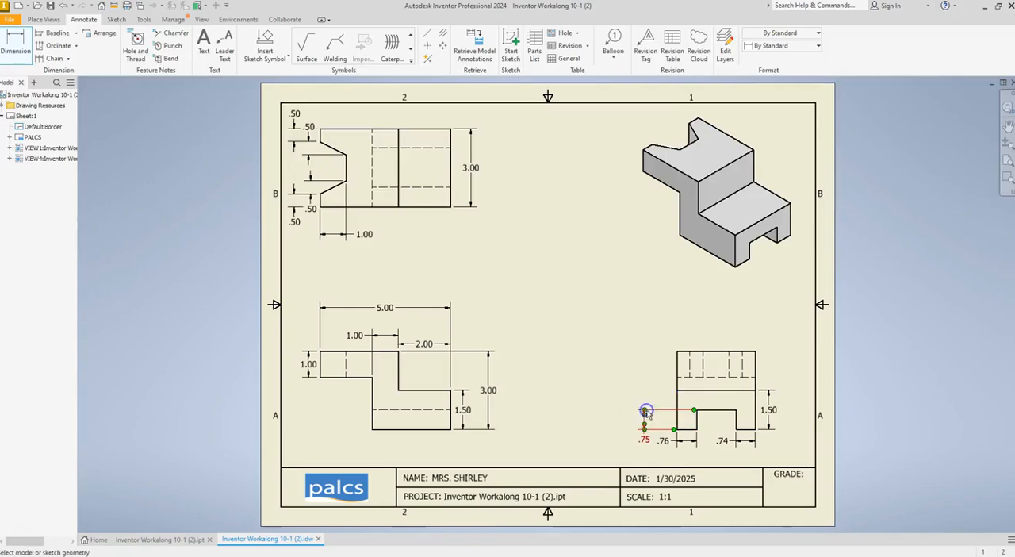